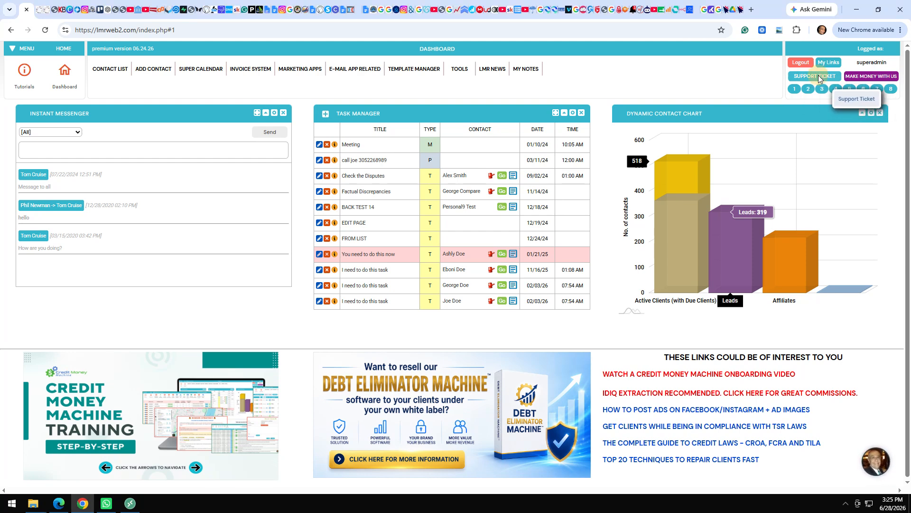
Open and minimize the Support Ticket form, then go to the Tutorials help pages.
{"action": "left_click", "coordinate": [818, 76]}
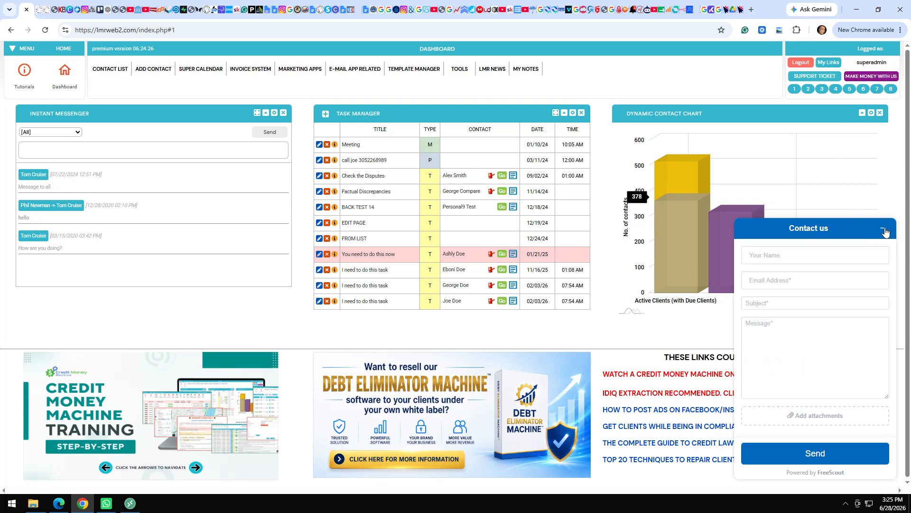
{"action": "left_click", "coordinate": [885, 231]}
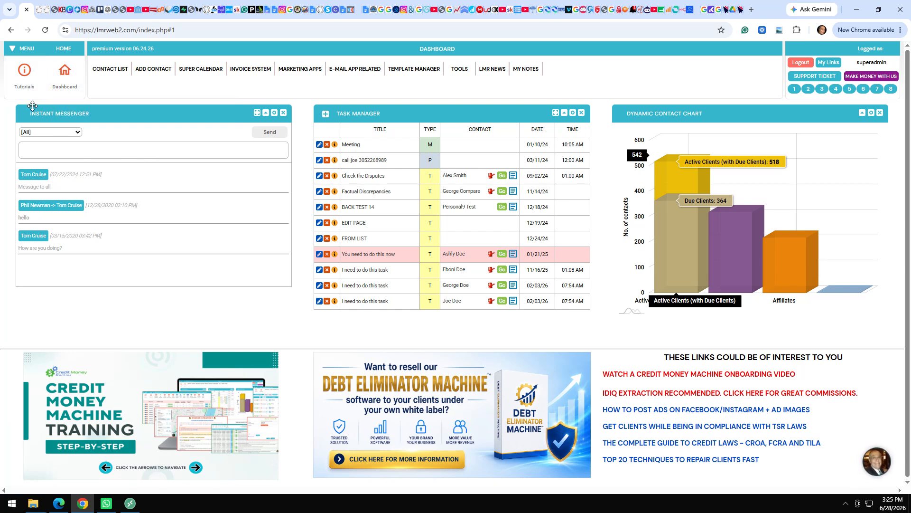
{"action": "left_click", "coordinate": [25, 86]}
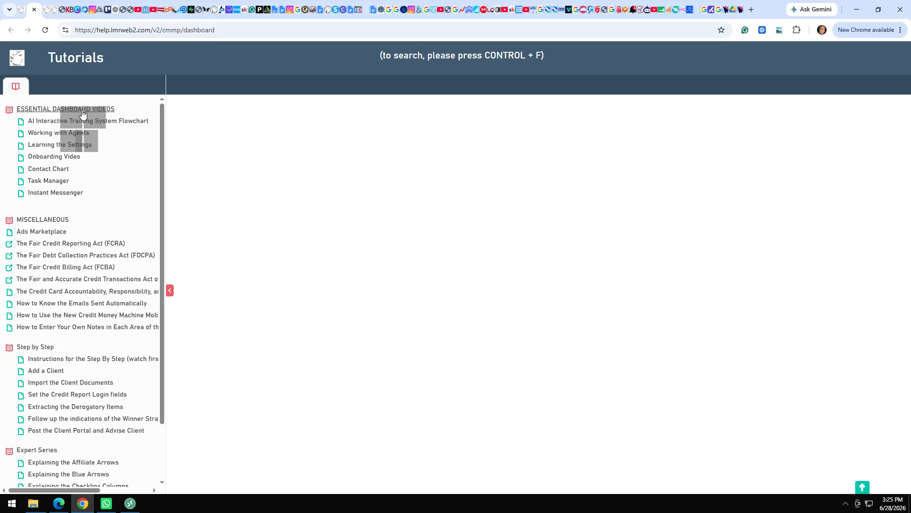
Load the Working with Agents tutorial video and switch back to the lmrweb2.com dashboard tab.
{"action": "left_click", "coordinate": [70, 133]}
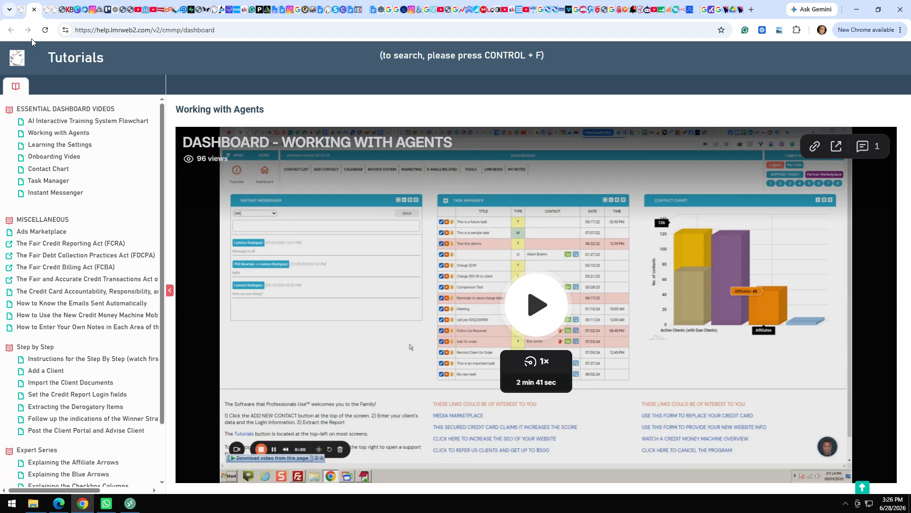
{"action": "left_click", "coordinate": [33, 9]}
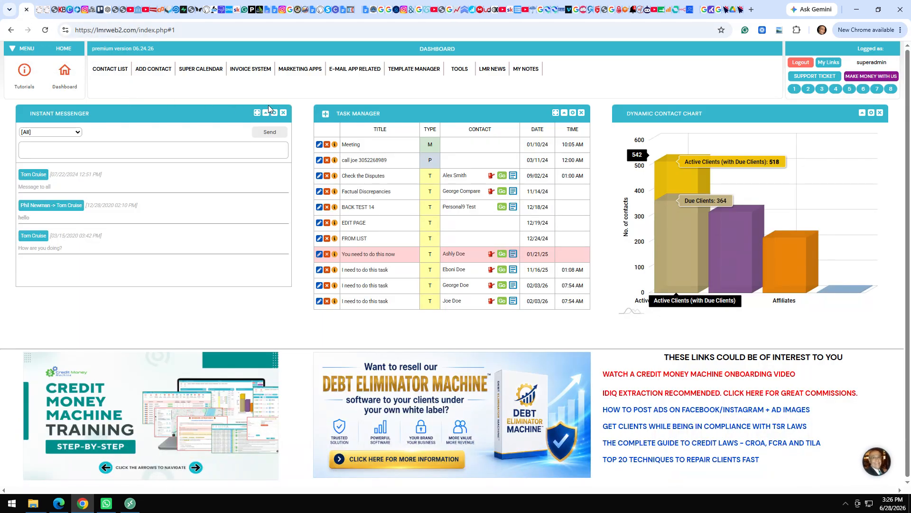
Look over the Marketing Apps menu and contact chart, then begin adding a new contact.
{"action": "left_click", "coordinate": [298, 70]}
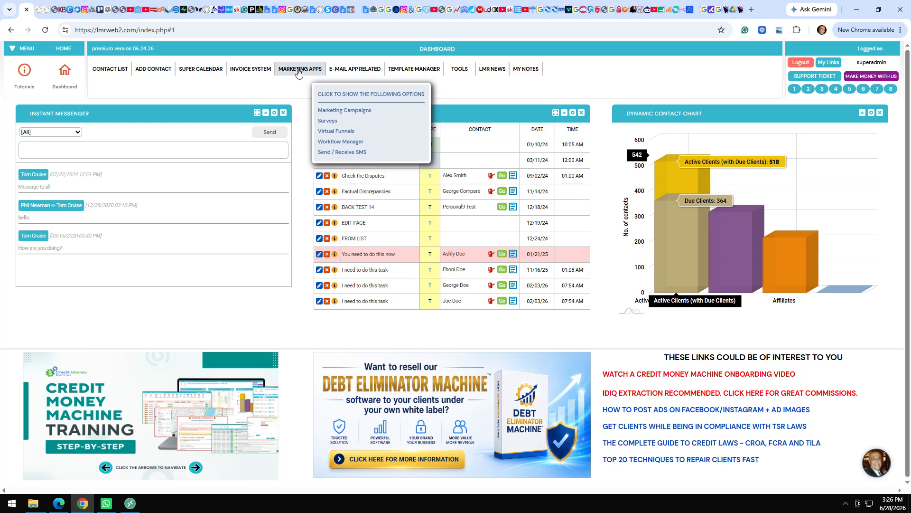
{"action": "left_click", "coordinate": [298, 71]}
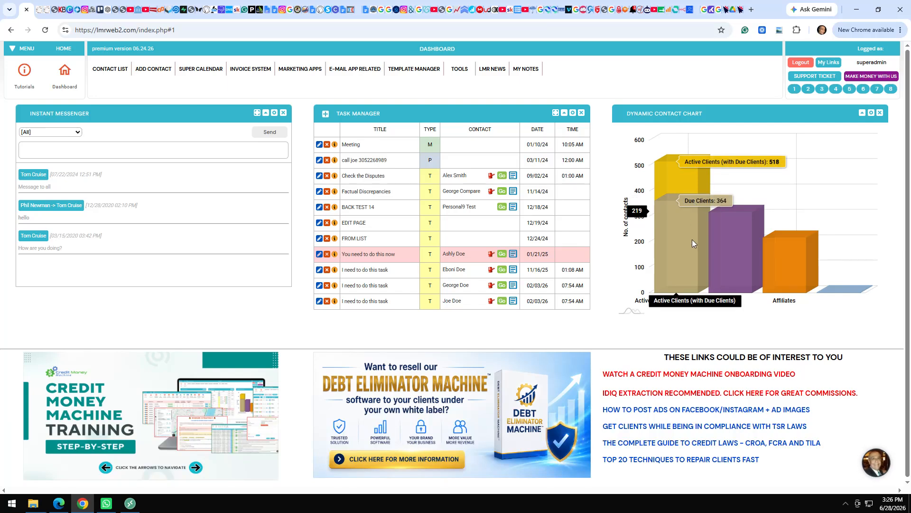
{"action": "mouse_move", "coordinate": [762, 251]}
{"action": "mouse_move", "coordinate": [814, 254]}
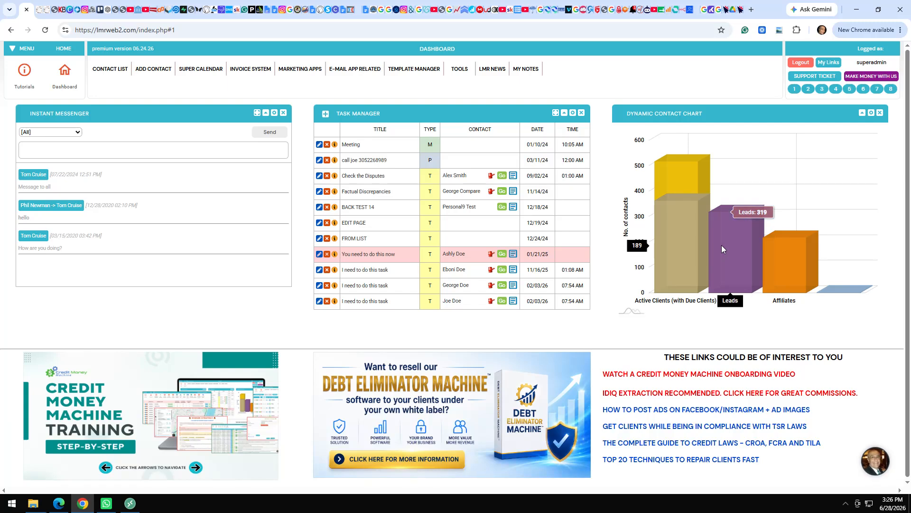
{"action": "mouse_move", "coordinate": [673, 184]}
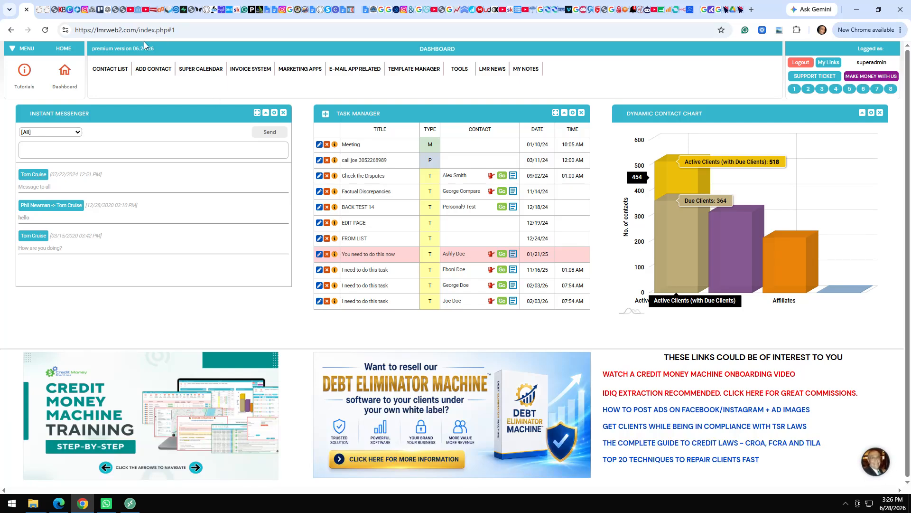
{"action": "left_click", "coordinate": [156, 76]}
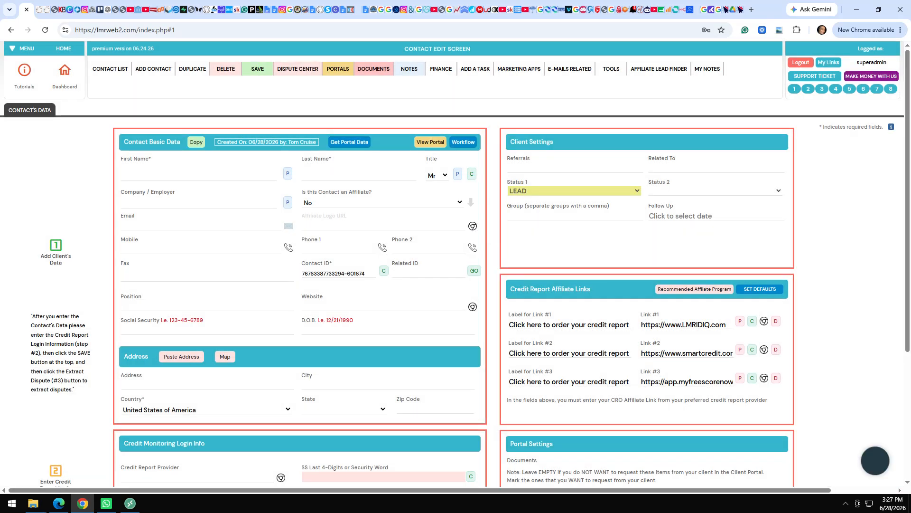
Enter the contact's first and last name and fill the e-mail from the saved suggestion.
{"action": "left_click", "coordinate": [172, 174]}
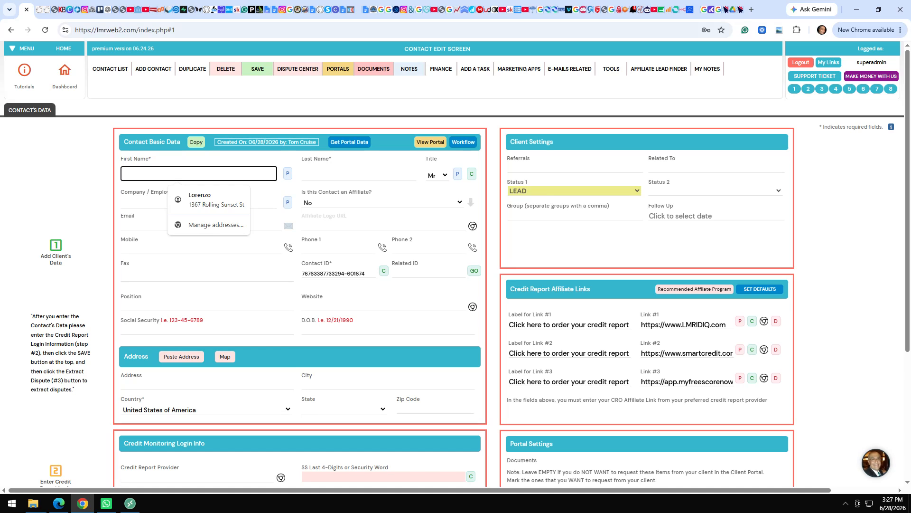
{"action": "type", "text": "John"}
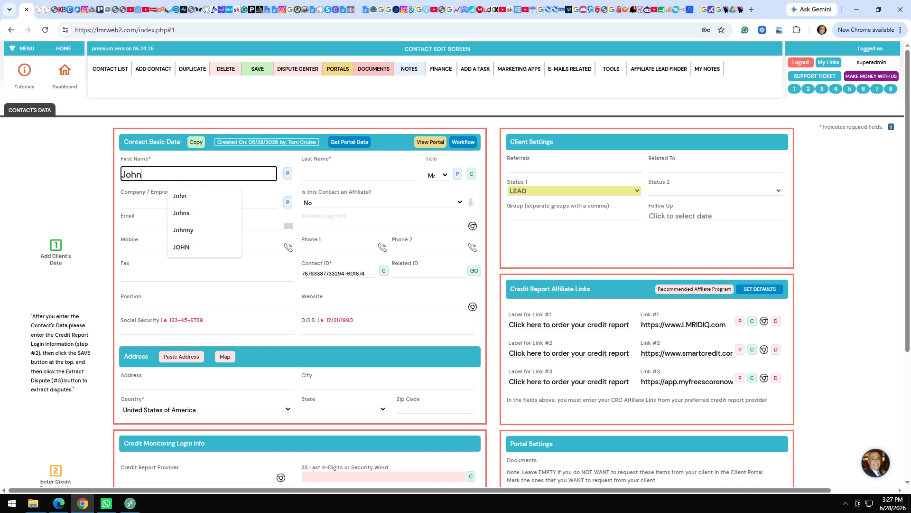
{"action": "key", "text": "Tab"}
{"action": "type", "text": "Doe"}
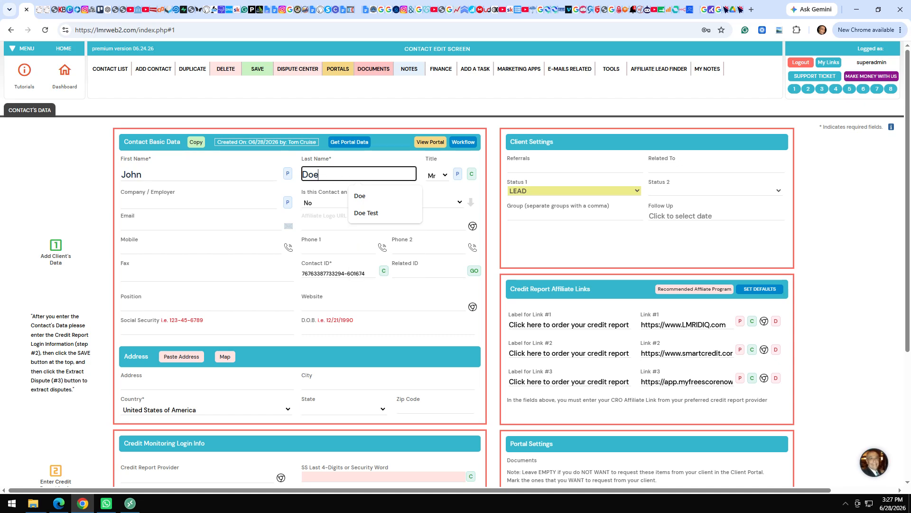
{"action": "left_click", "coordinate": [199, 226]}
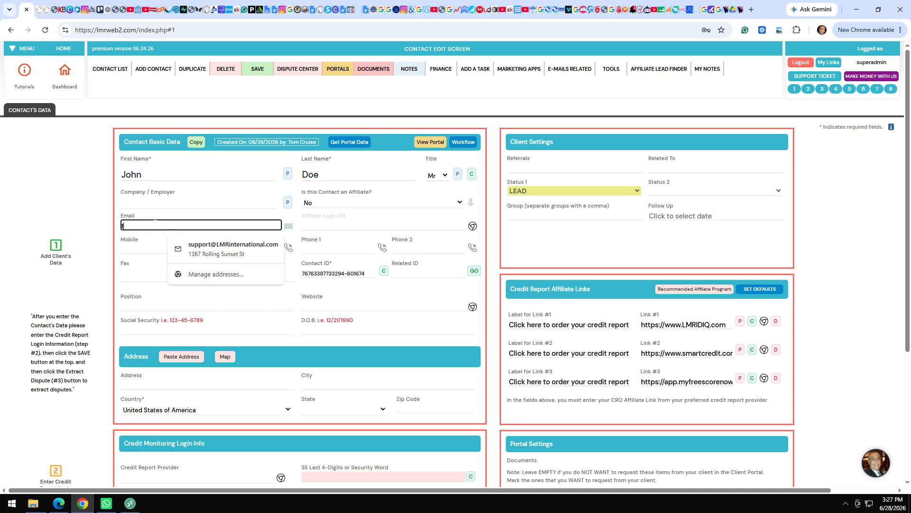
{"action": "left_click", "coordinate": [198, 242]}
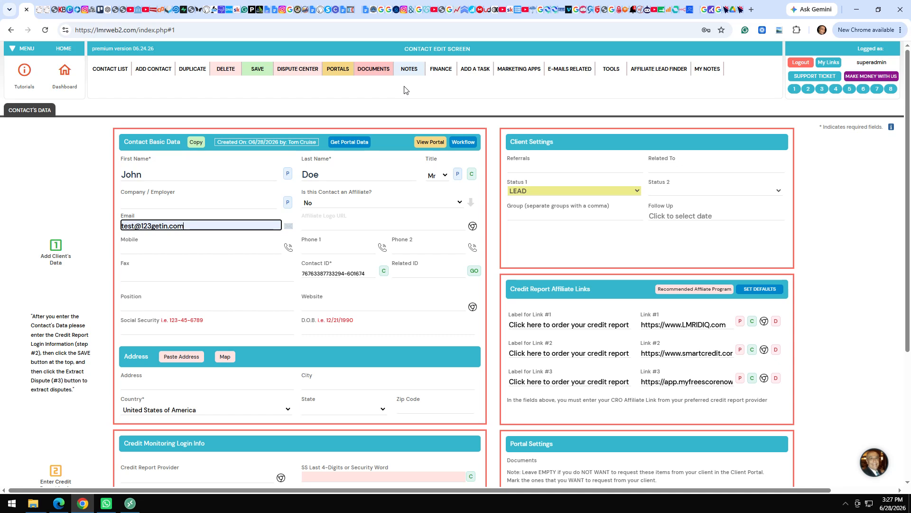
In Client Portal Related options, set the agreement to MY OWN AGREEMENT FOR PORTAL.
{"action": "left_click", "coordinate": [334, 71]}
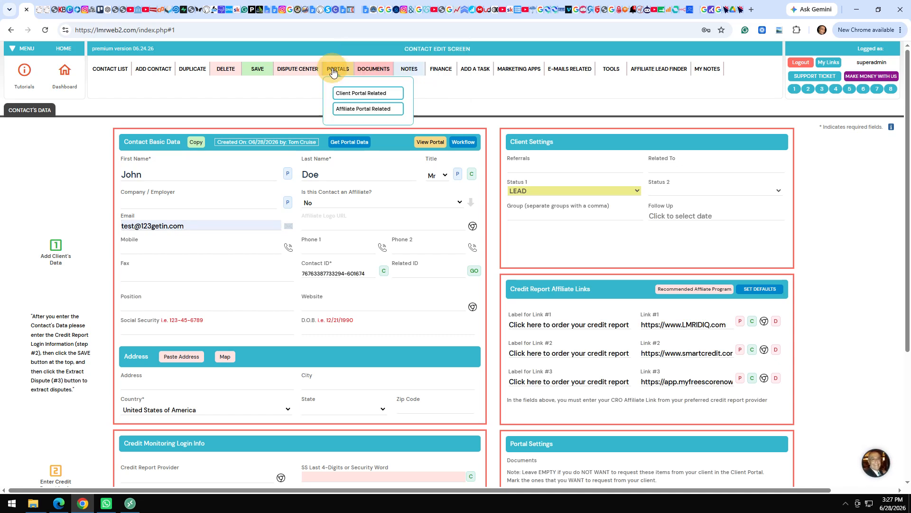
{"action": "left_click", "coordinate": [347, 94]}
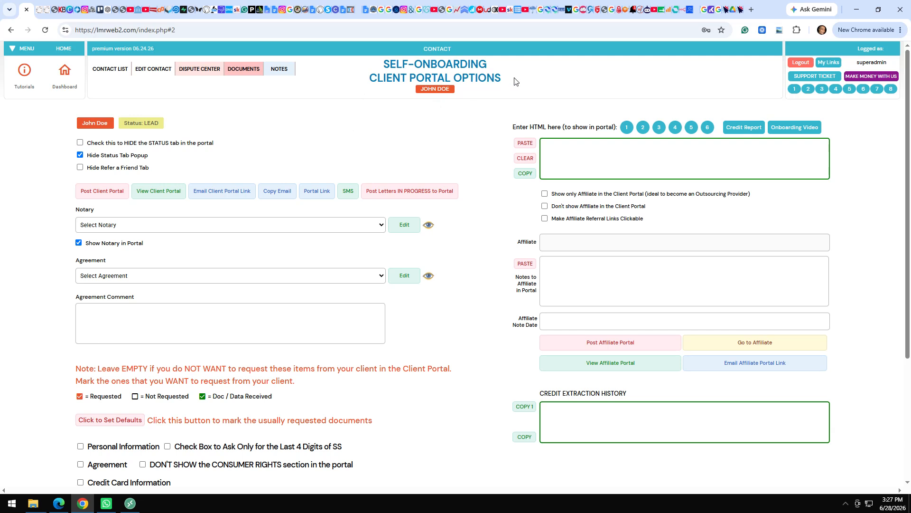
{"action": "left_click", "coordinate": [98, 279]}
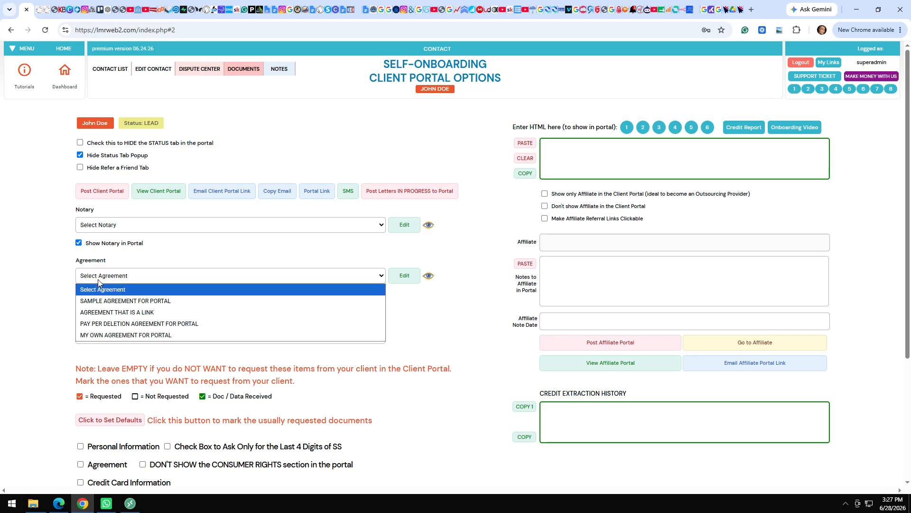
{"action": "left_click", "coordinate": [118, 335]}
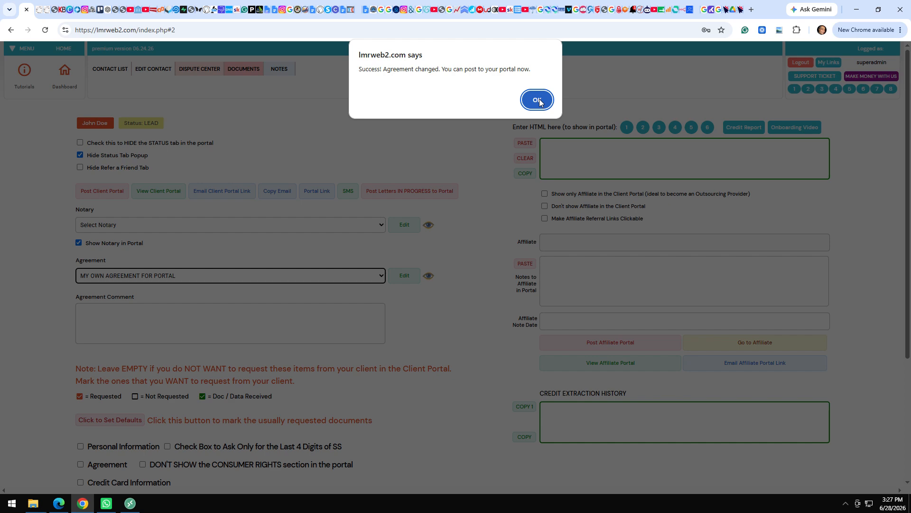
{"action": "left_click", "coordinate": [539, 101]}
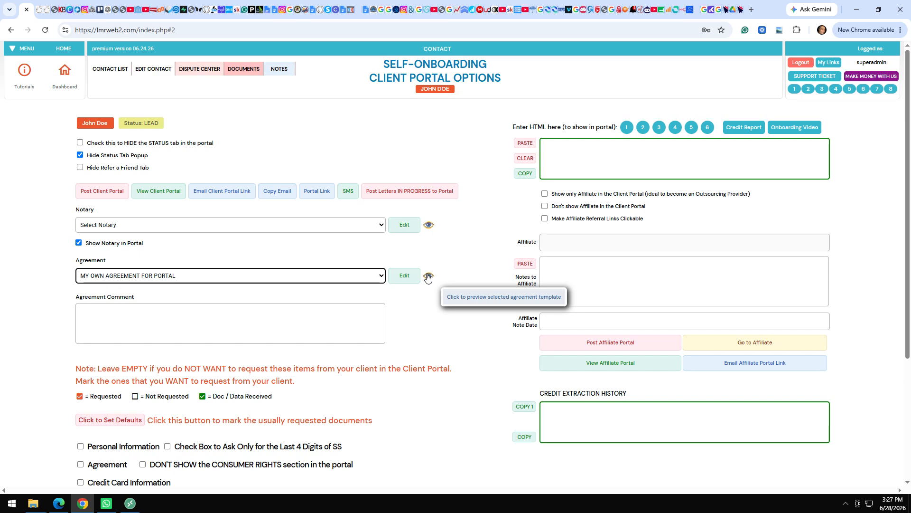
Mark the default requested documents with 'Click to Set Defaults'.
{"action": "left_click", "coordinate": [57, 357]}
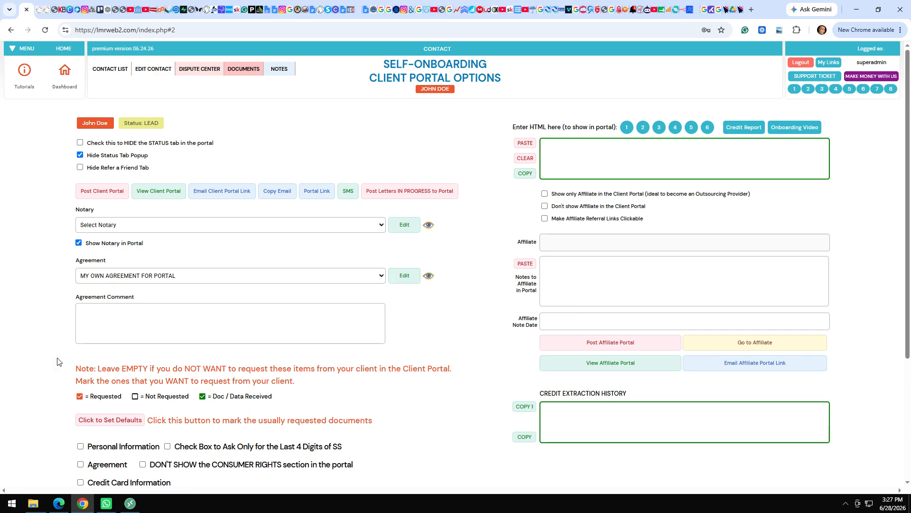
{"action": "scroll", "coordinate": [57, 362], "scroll_direction": "down", "scroll_amount": 3}
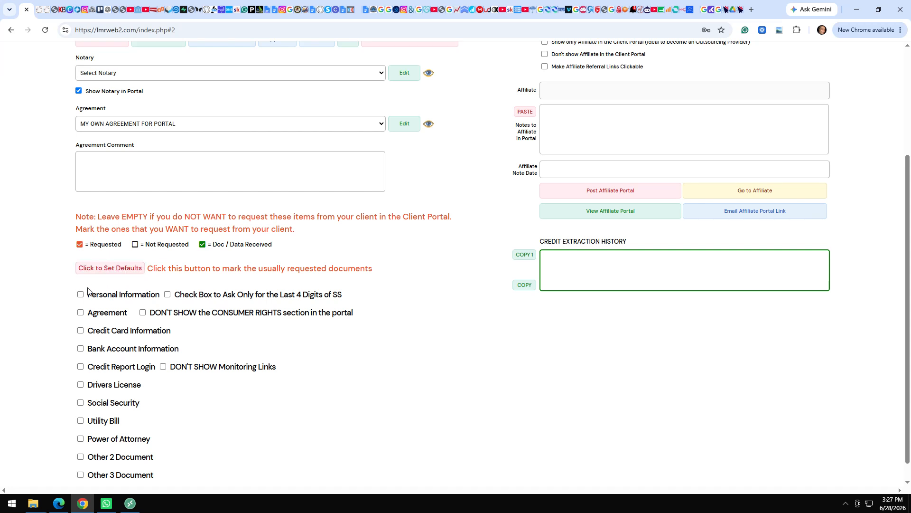
{"action": "left_click", "coordinate": [110, 268]}
{"action": "scroll", "coordinate": [908, 78], "scroll_direction": "up", "scroll_amount": 3}
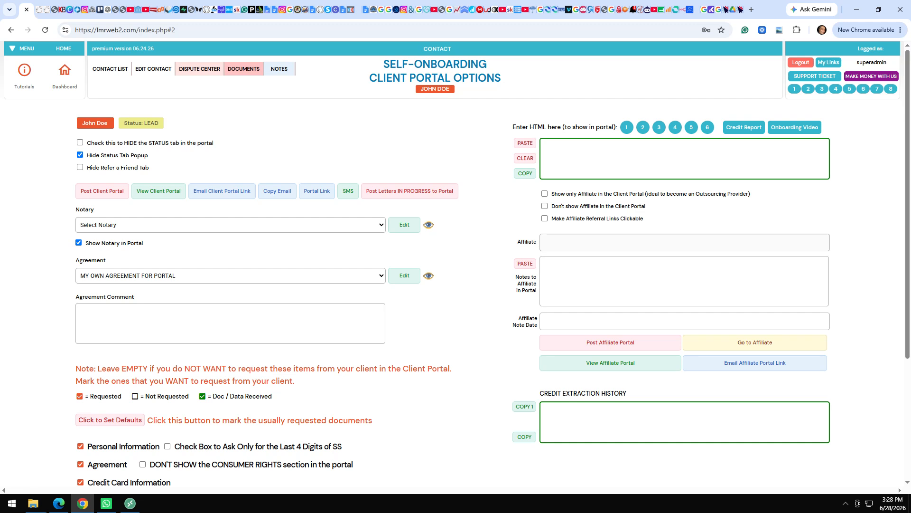
Add the credit report link and Fast Loan Banner HTML to the portal text.
{"action": "left_click", "coordinate": [744, 128]}
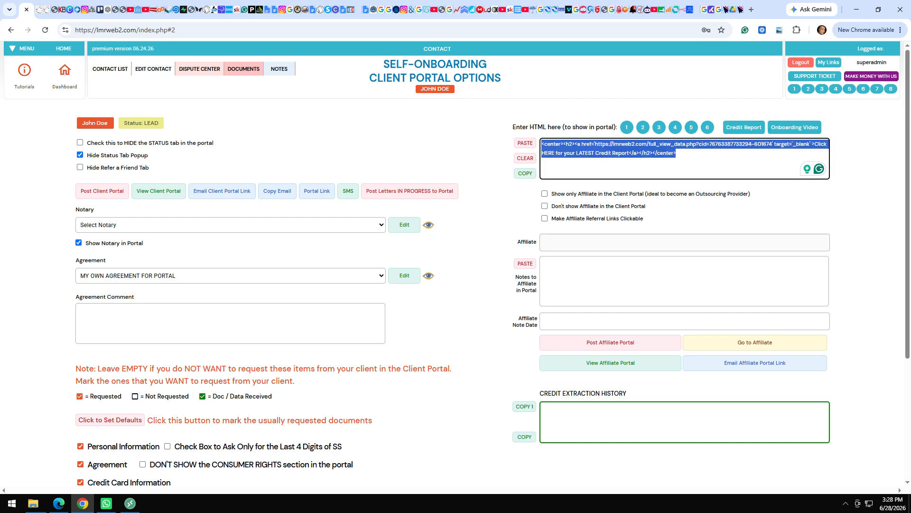
{"action": "left_click", "coordinate": [597, 163]}
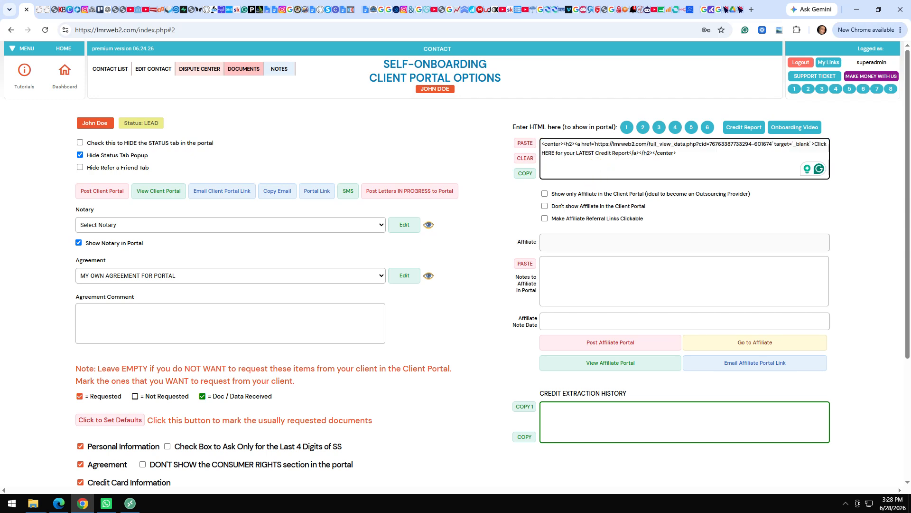
{"action": "left_click", "coordinate": [691, 127]}
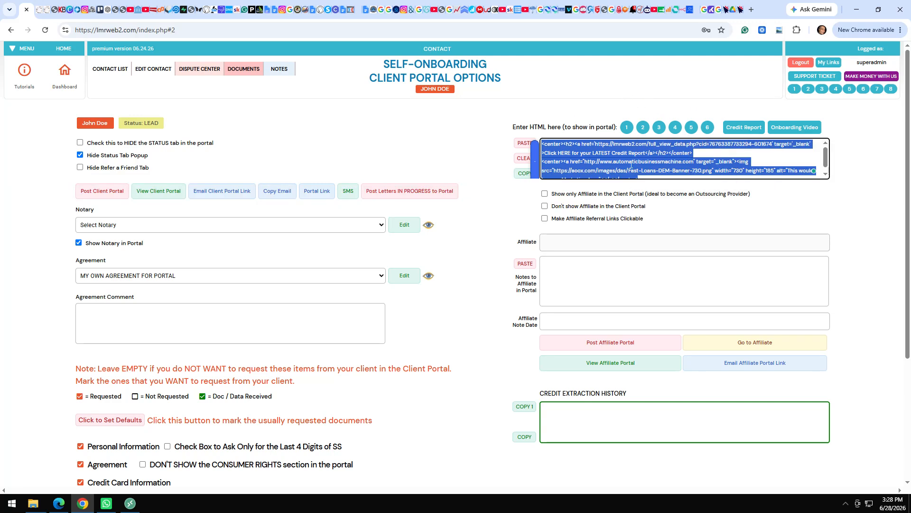
{"action": "left_click", "coordinate": [618, 154]}
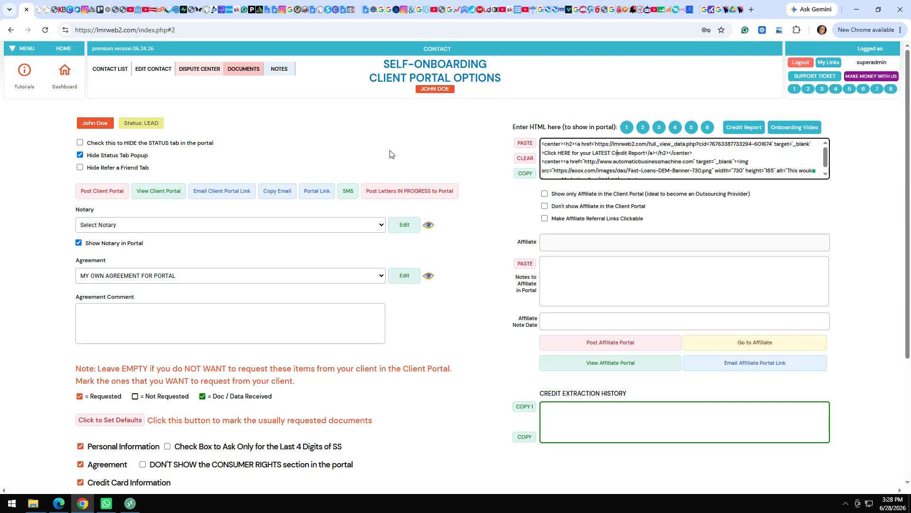
Post the client portal, acknowledge the posted notice, and open the client's portal view.
{"action": "mouse_move", "coordinate": [102, 191]}
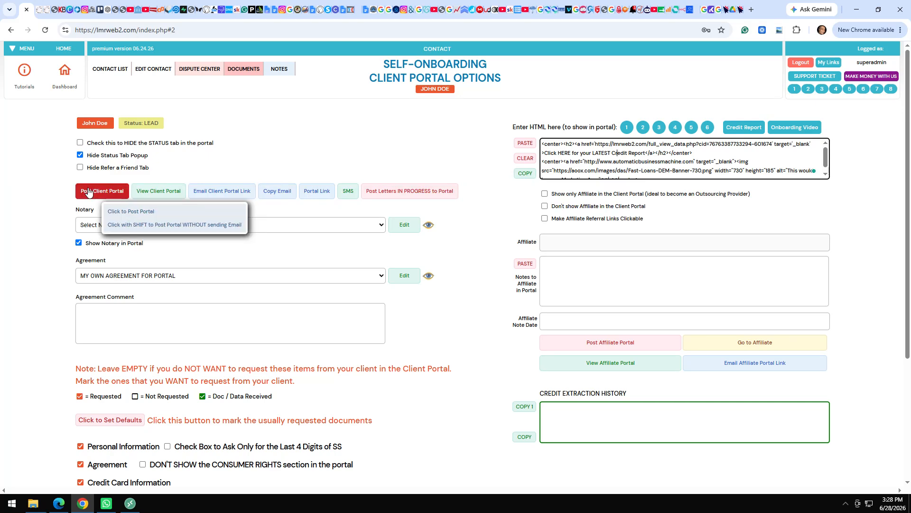
{"action": "left_click", "coordinate": [102, 212]}
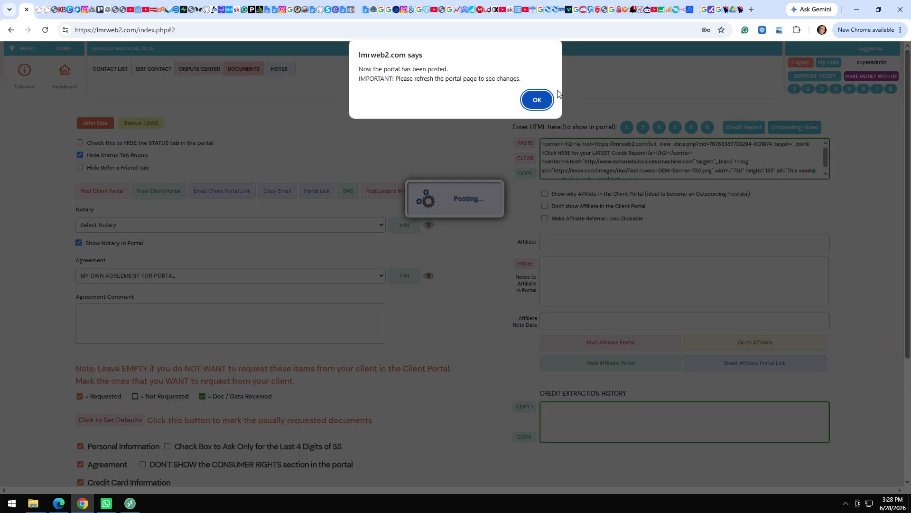
{"action": "left_click", "coordinate": [538, 101]}
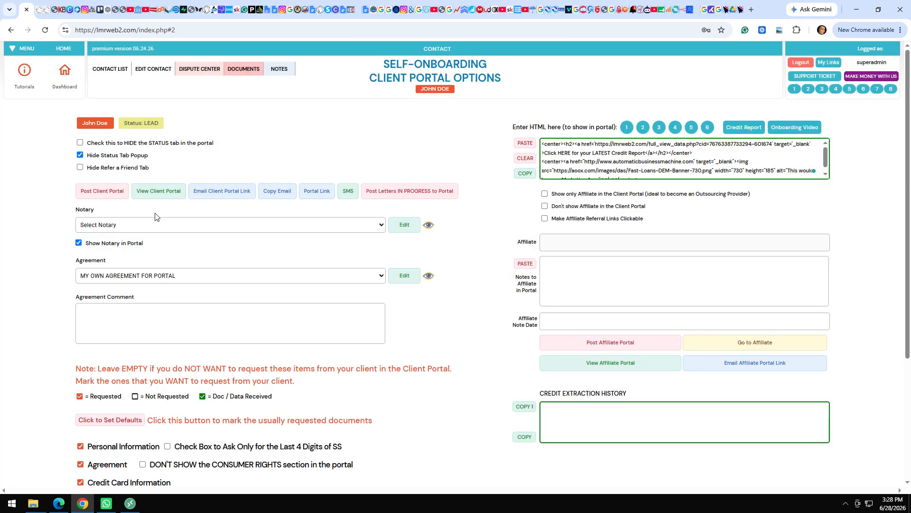
{"action": "left_click", "coordinate": [165, 191]}
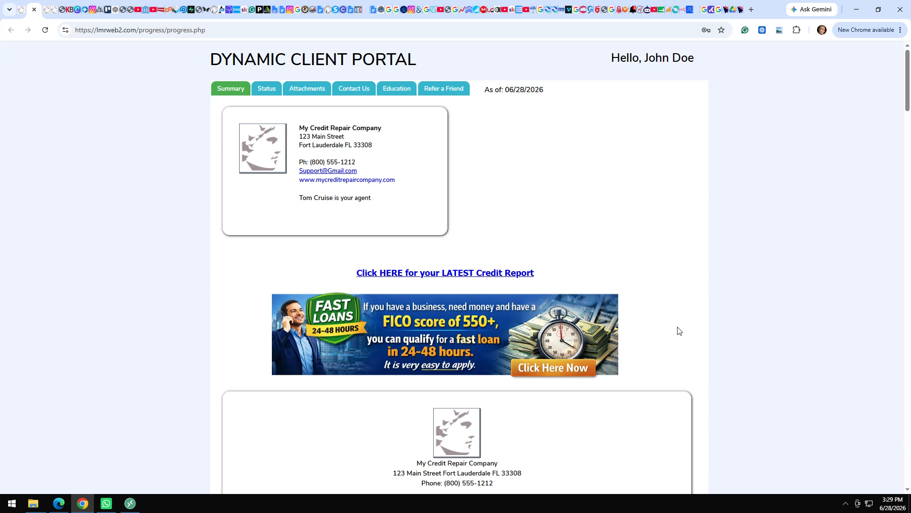
Scroll through the agreement and sign the services agreement SIGN HERE pad.
{"action": "left_click", "coordinate": [639, 350]}
{"action": "scroll", "coordinate": [654, 318], "scroll_direction": "down", "scroll_amount": 1}
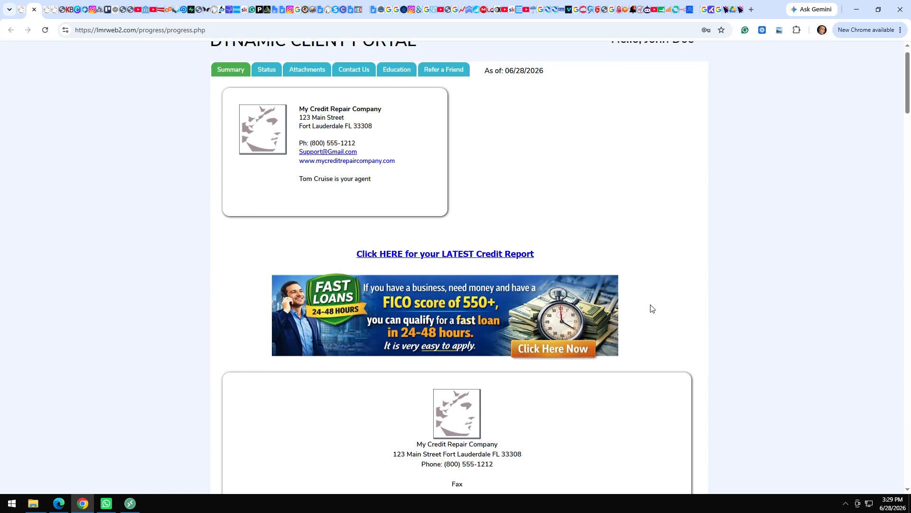
{"action": "scroll", "coordinate": [646, 302], "scroll_direction": "down", "scroll_amount": 3}
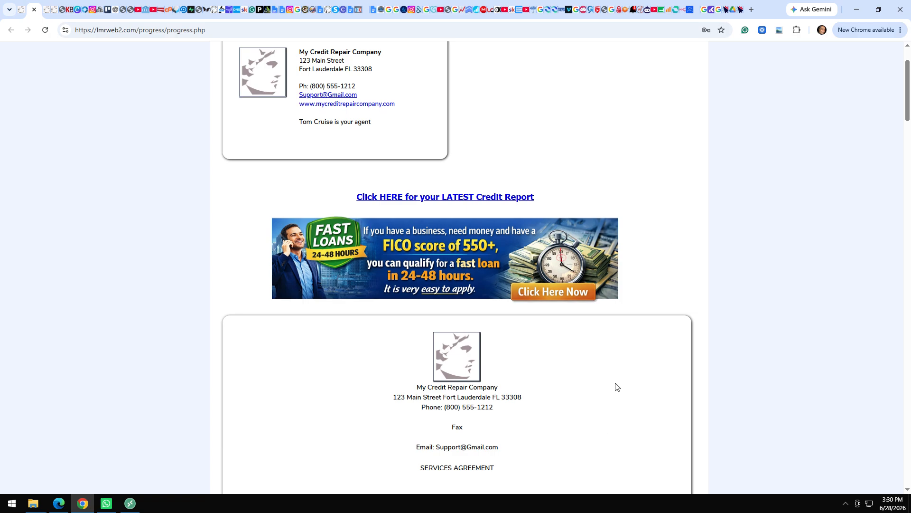
{"action": "scroll", "coordinate": [616, 385], "scroll_direction": "down", "scroll_amount": 4}
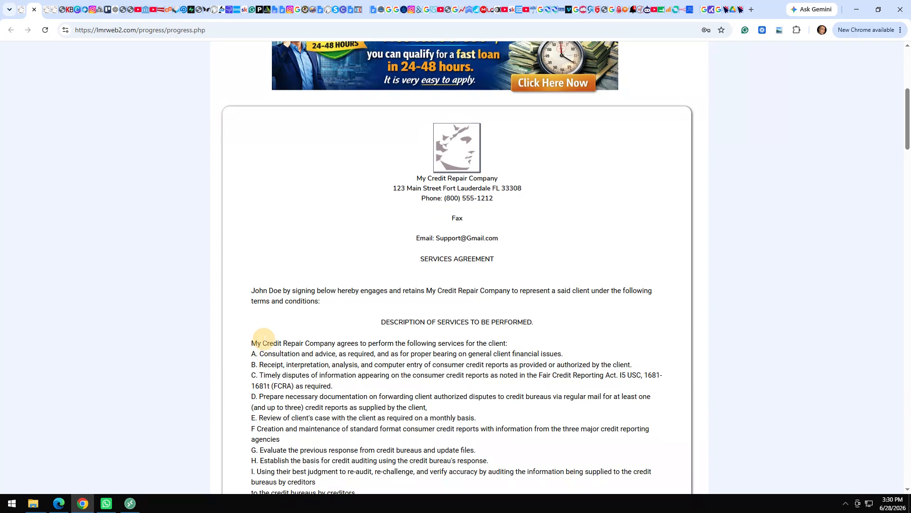
{"action": "scroll", "coordinate": [260, 346], "scroll_direction": "down", "scroll_amount": 8}
{"action": "scroll", "coordinate": [264, 337], "scroll_direction": "down", "scroll_amount": 9}
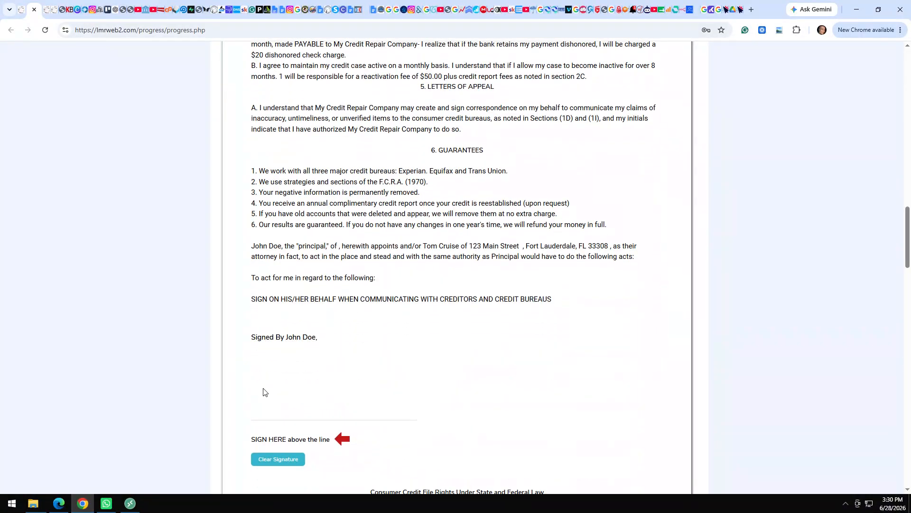
{"action": "mouse_move", "coordinate": [262, 388]}
{"action": "left_mouse_down"}
{"action": "mouse_move", "coordinate": [321, 366]}
{"action": "mouse_move", "coordinate": [316, 392]}
{"action": "mouse_move", "coordinate": [359, 402]}
{"action": "left_mouse_up"}
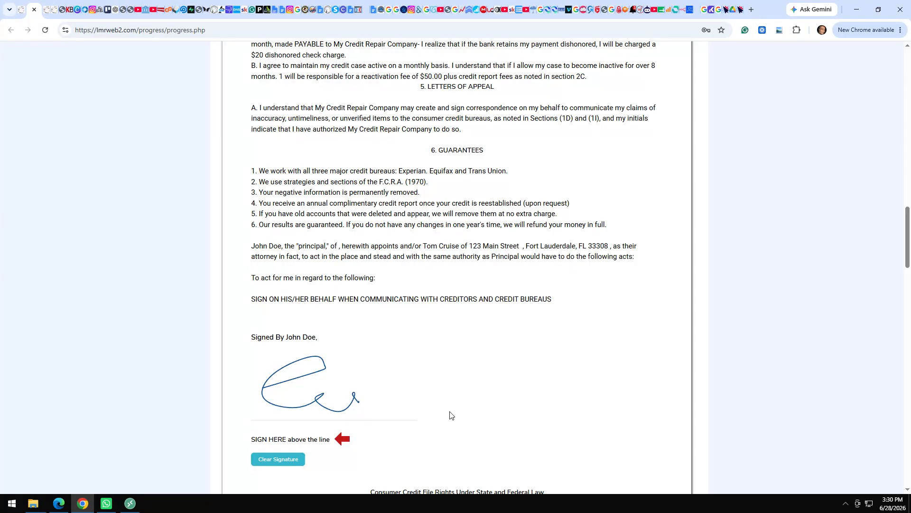
Sign the cancellation acknowledgement and submit the Agreement and Consumer Rights.
{"action": "scroll", "coordinate": [448, 411], "scroll_direction": "down", "scroll_amount": 1}
{"action": "scroll", "coordinate": [450, 414], "scroll_direction": "down", "scroll_amount": 15}
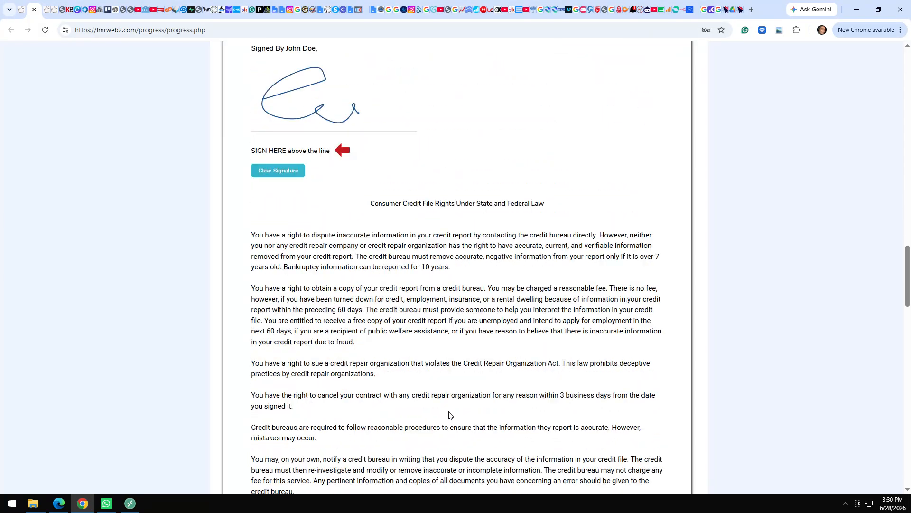
{"action": "scroll", "coordinate": [449, 415], "scroll_direction": "down", "scroll_amount": 7}
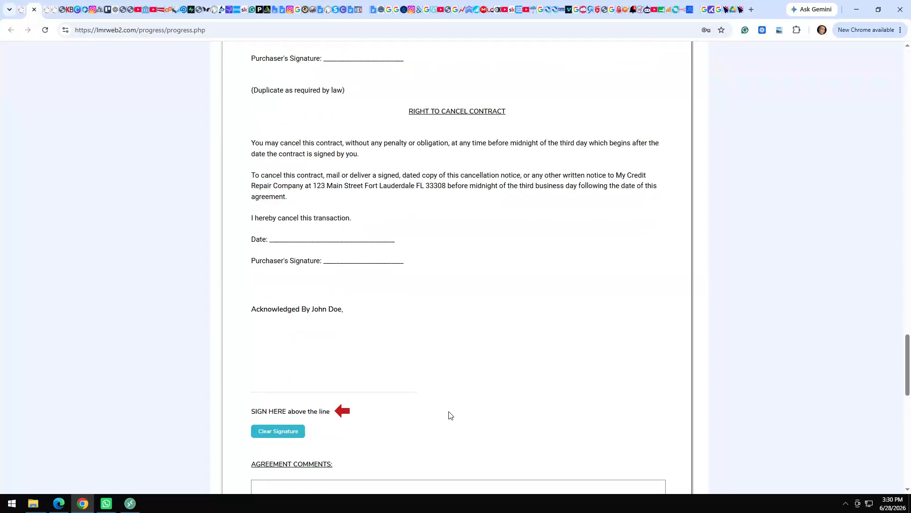
{"action": "mouse_move", "coordinate": [259, 265]}
{"action": "left_mouse_down"}
{"action": "mouse_move", "coordinate": [322, 288]}
{"action": "mouse_move", "coordinate": [381, 267]}
{"action": "left_mouse_up"}
{"action": "left_click", "coordinate": [457, 312]}
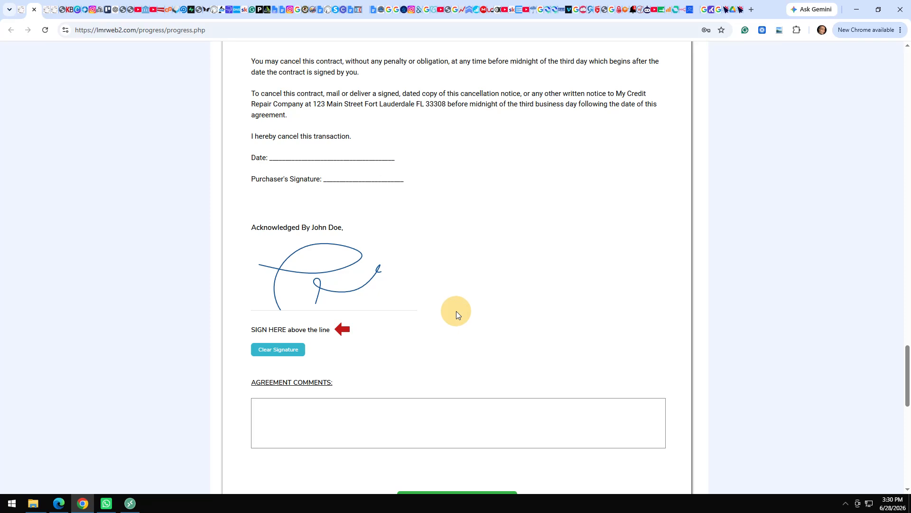
{"action": "scroll", "coordinate": [458, 313], "scroll_direction": "down", "scroll_amount": 5}
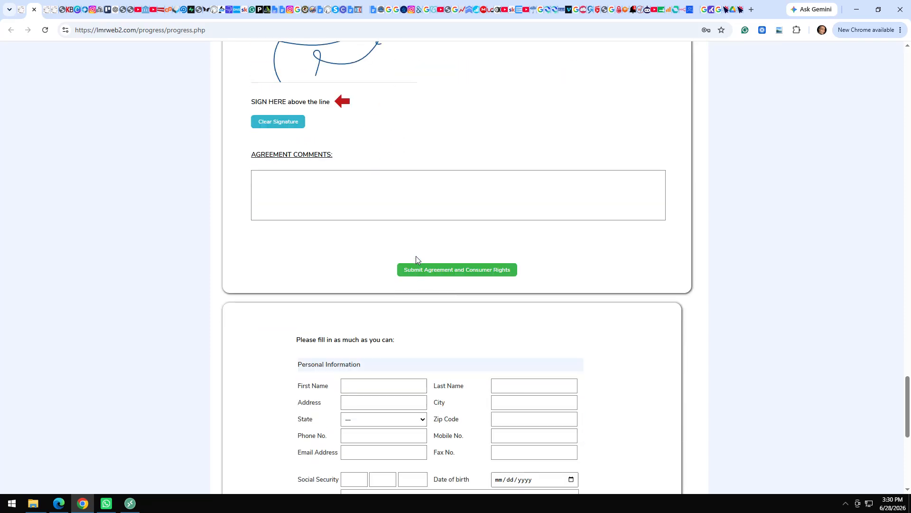
{"action": "left_click", "coordinate": [418, 272]}
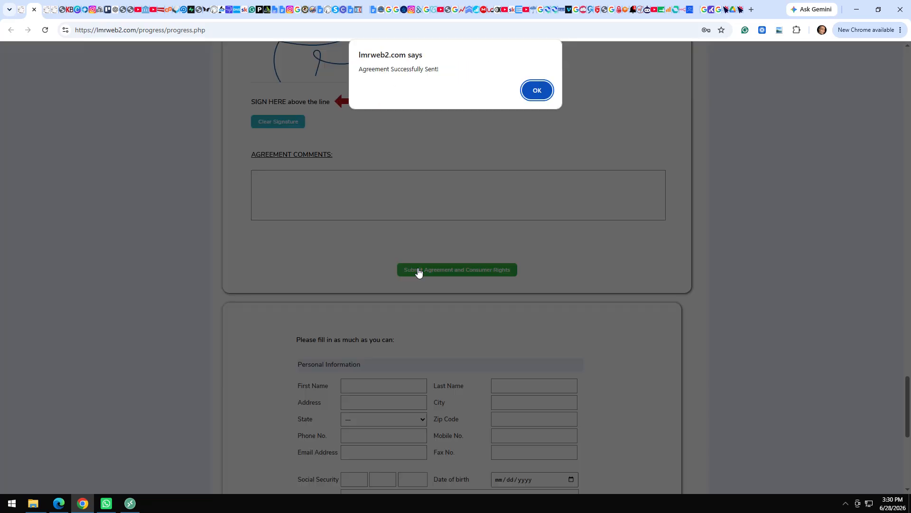
{"action": "left_click", "coordinate": [535, 90]}
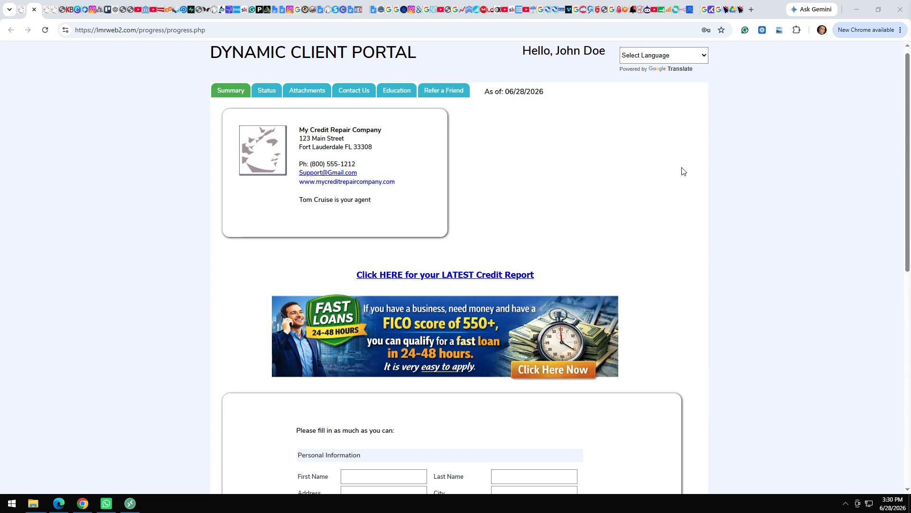
Scroll down to the Personal Information form's first name field.
{"action": "left_click", "coordinate": [237, 343]}
{"action": "scroll", "coordinate": [236, 342], "scroll_direction": "down", "scroll_amount": 2}
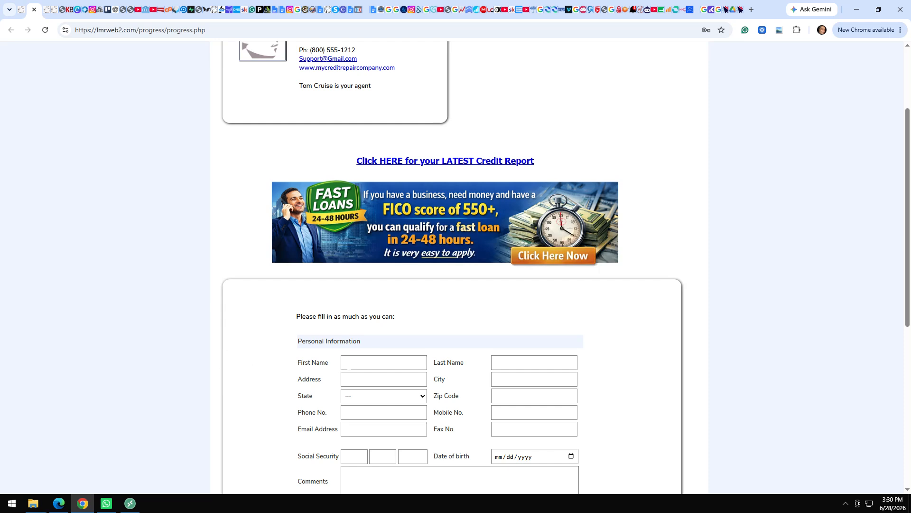
{"action": "left_click", "coordinate": [382, 368]}
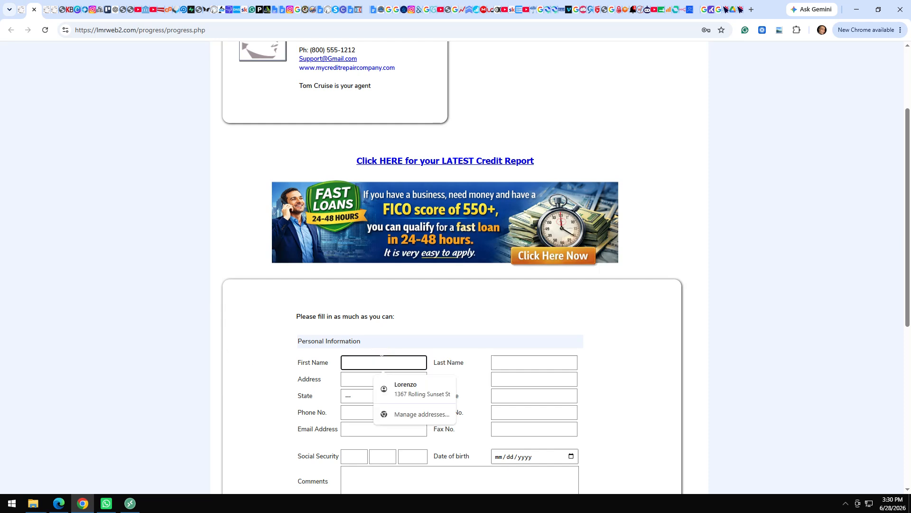
Fill in the client's name, street address, city, state, phone, e-mail, SSN and date of birth.
{"action": "type", "text": "John"}
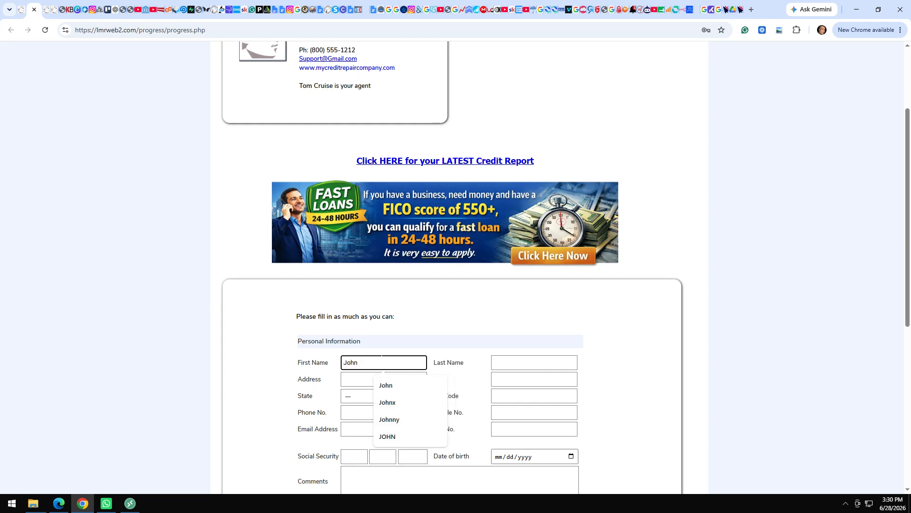
{"action": "key", "text": "ctrl+a"}
{"action": "left_click", "coordinate": [505, 362]}
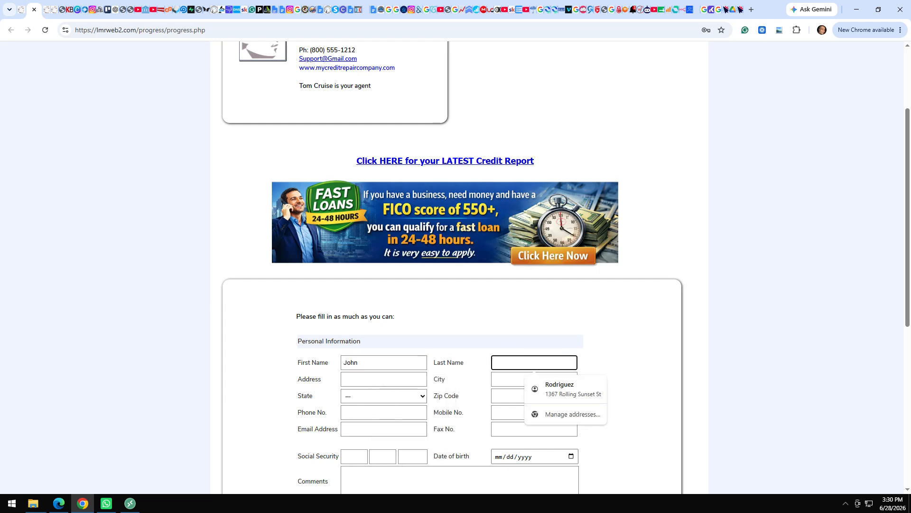
{"action": "key", "text": "Escape"}
{"action": "type", "text": "Doe"}
{"action": "key", "text": "Tab"}
{"action": "type", "text": "123"}
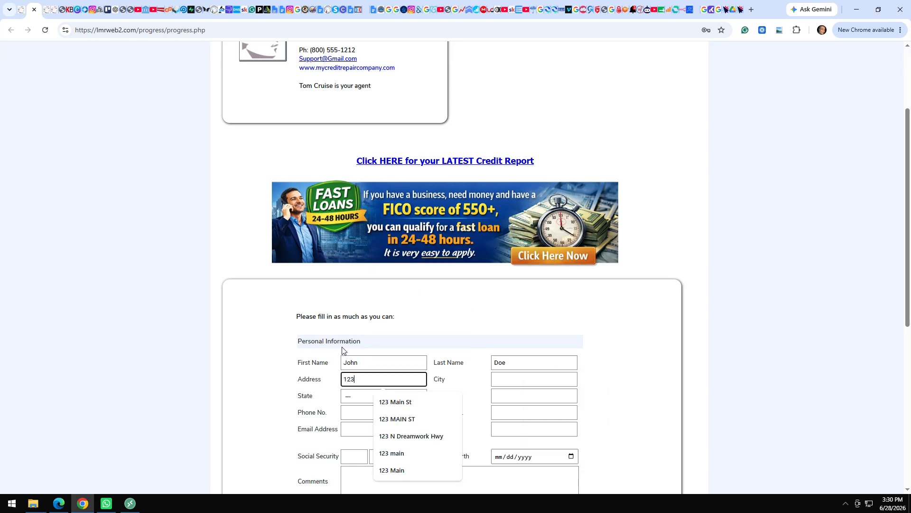
{"action": "type", "text": " Main St"}
{"action": "key", "text": "Tab"}
{"action": "type", "text": "Los Angeles"}
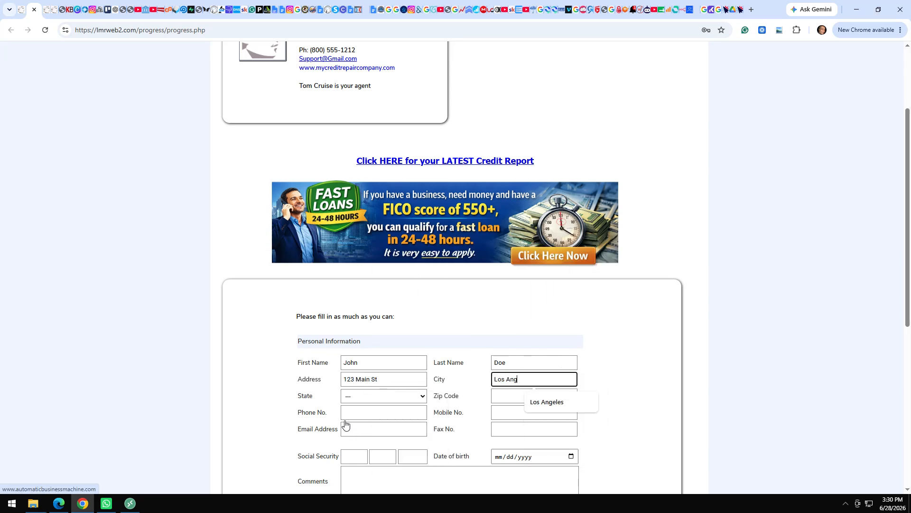
{"action": "key", "text": "Tab"}
{"action": "key", "text": "c"}
{"action": "key", "text": "Tab"}
{"action": "type", "text": "99"}
{"action": "type", "text": "783-2343"}
{"action": "key", "text": "Tab"}
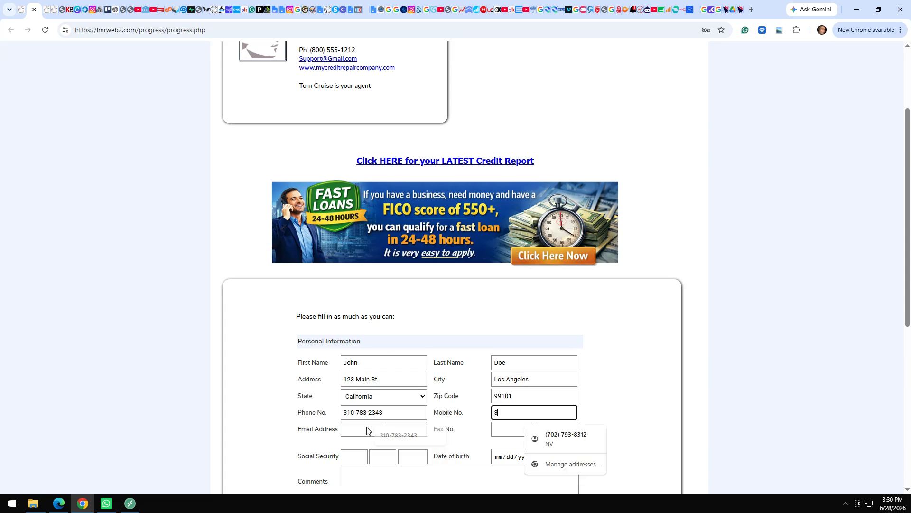
{"action": "key", "text": "Tab"}
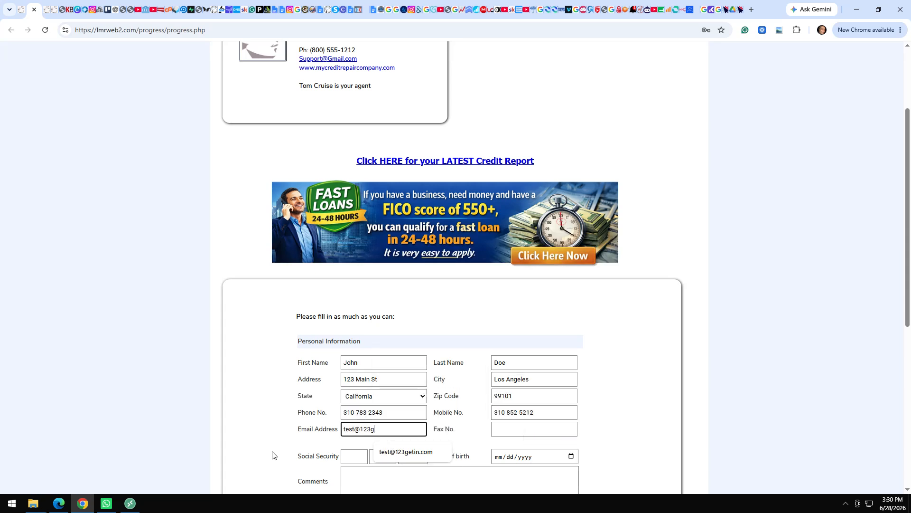
{"action": "key", "text": "Tab"}
{"action": "key", "text": "Tab"}
{"action": "type", "text": "123456789"}
{"action": "key", "text": "Tab"}
{"action": "type", "text": "11/11/1990"}
{"action": "key", "text": "Tab"}
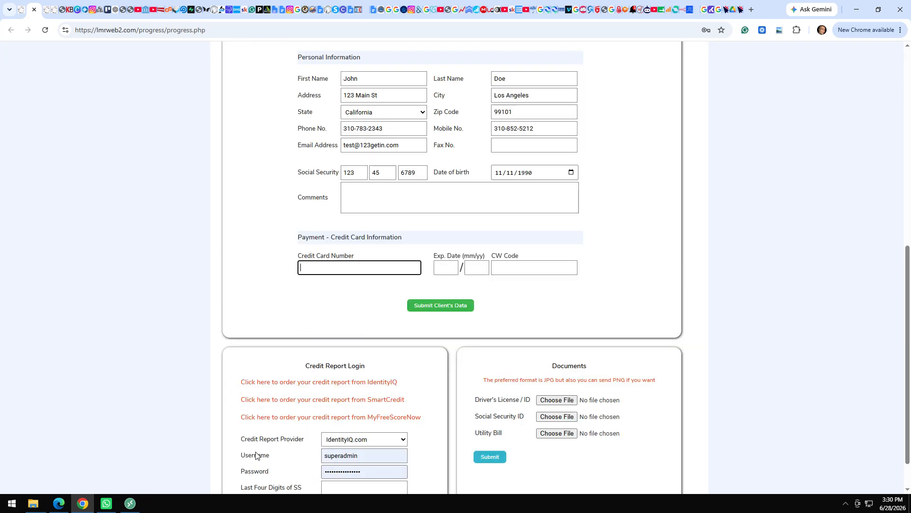
Enter the card number, expiry and CVV, then submit the client's data.
{"action": "type", "text": "5454545454545454"}
{"action": "key", "text": "Tab"}
{"action": "type", "text": "1230"}
{"action": "key", "text": "Tab"}
{"action": "type", "text": "111"}
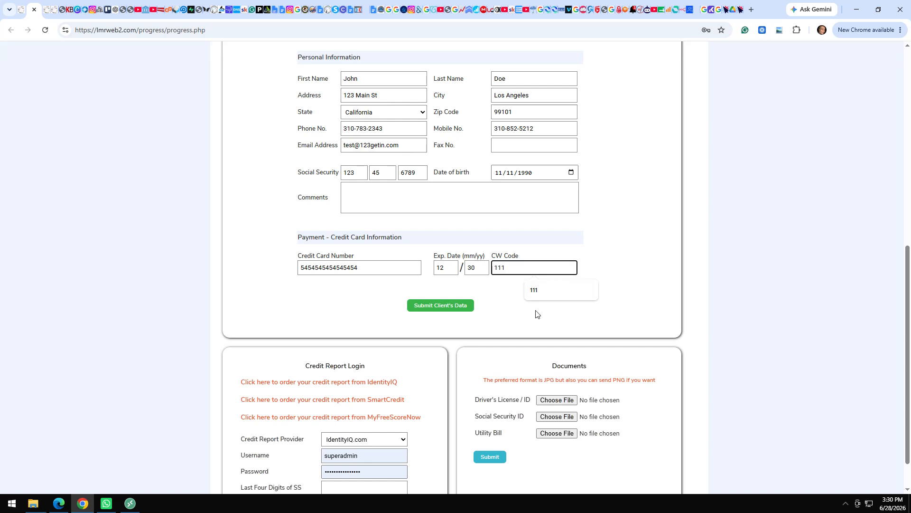
{"action": "left_click", "coordinate": [520, 316]}
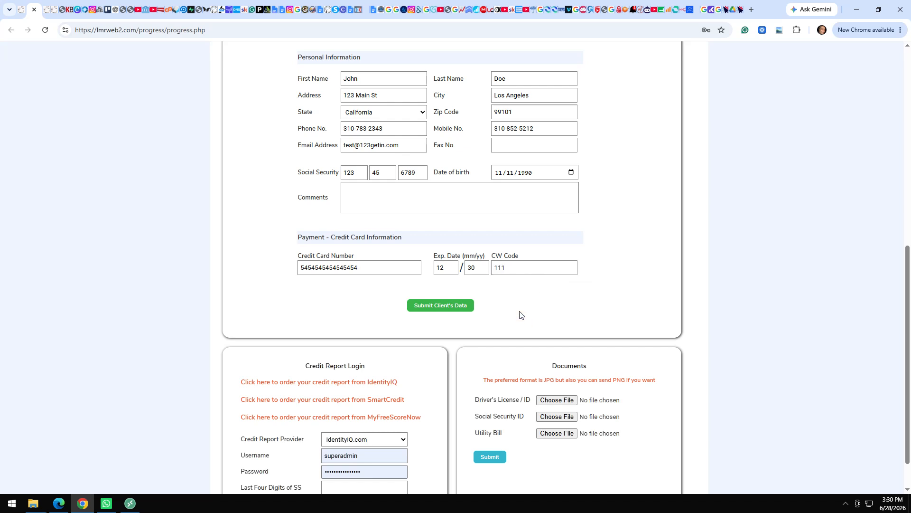
{"action": "left_click", "coordinate": [434, 308]}
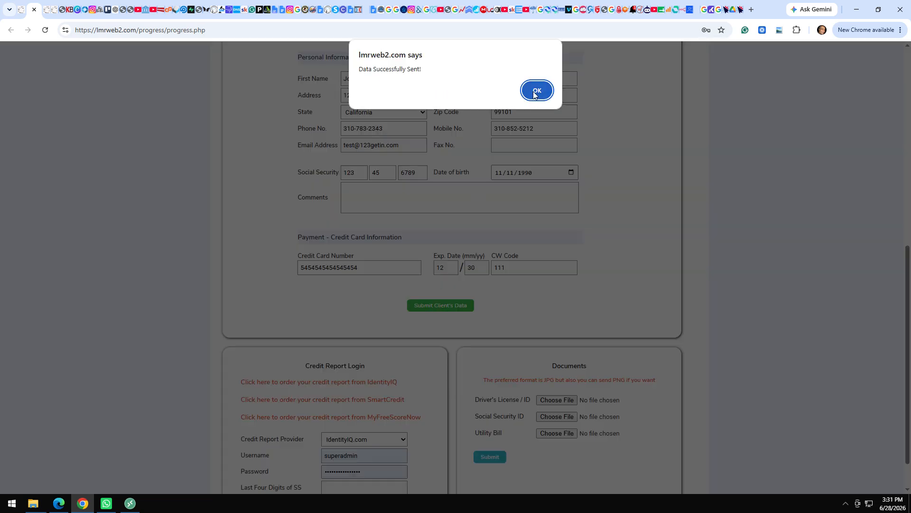
{"action": "left_click", "coordinate": [535, 92]}
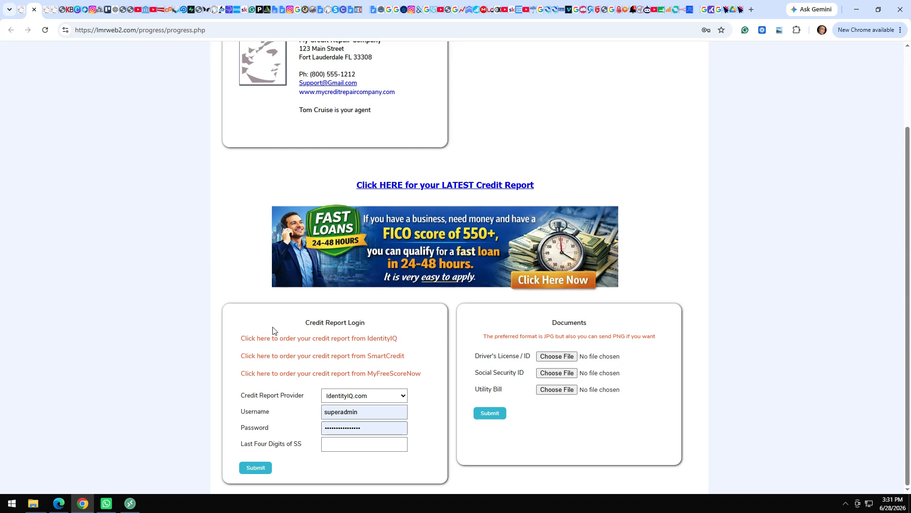
Choose IdentityIQ.com and submit the client's username, password and SSN last four digits.
{"action": "left_click", "coordinate": [377, 397]}
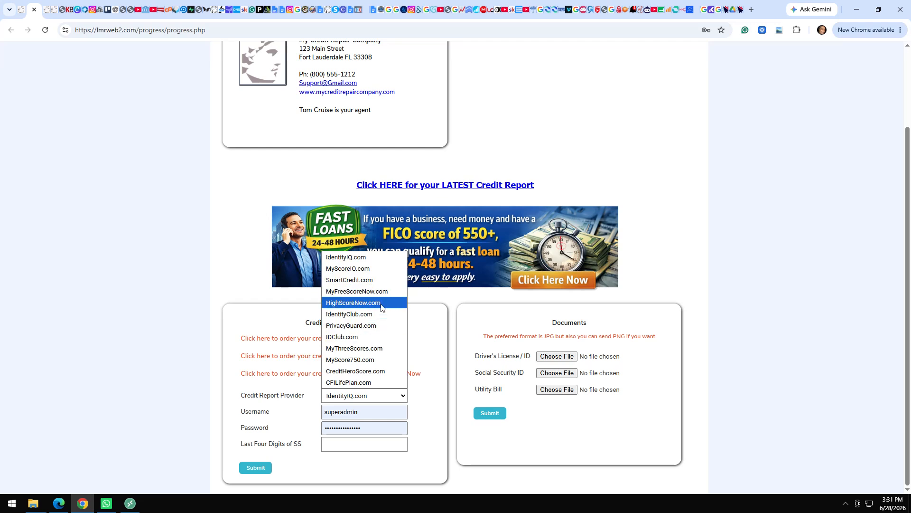
{"action": "left_click", "coordinate": [372, 253]}
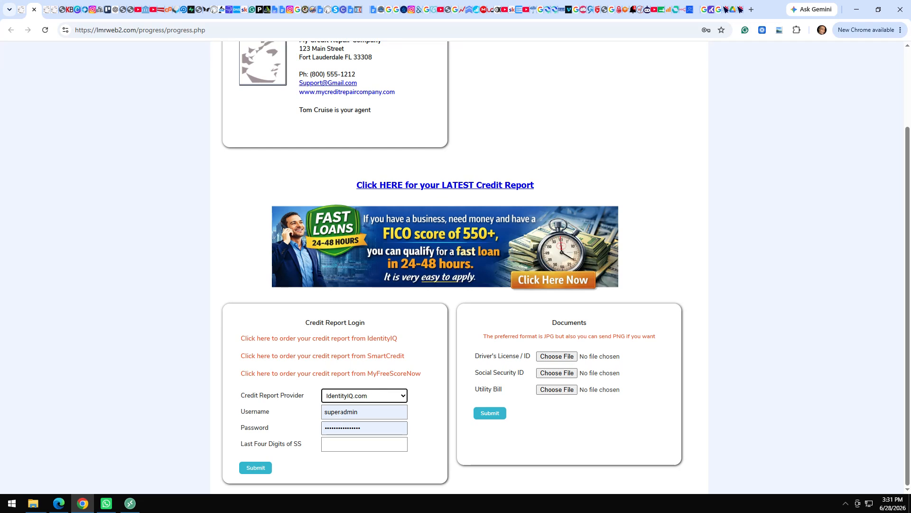
{"action": "double_click", "coordinate": [341, 413]}
{"action": "type", "text": "John"}
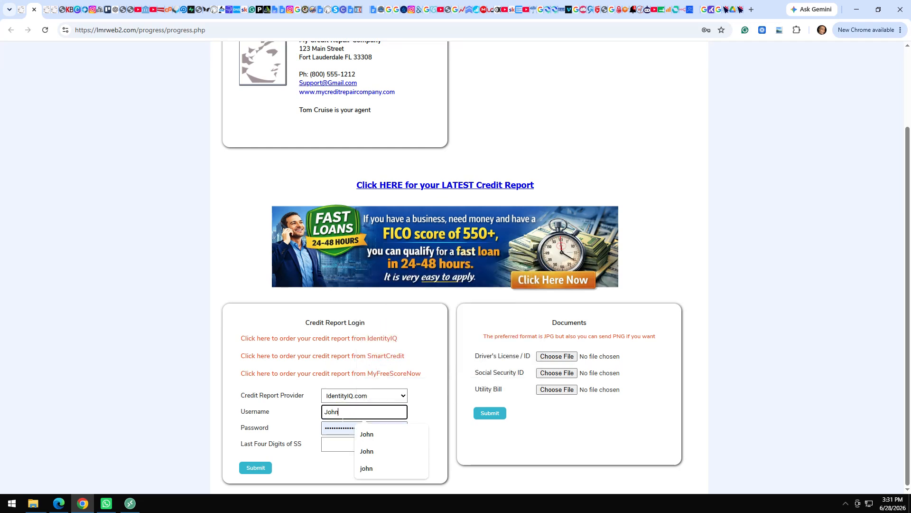
{"action": "key", "text": "Tab"}
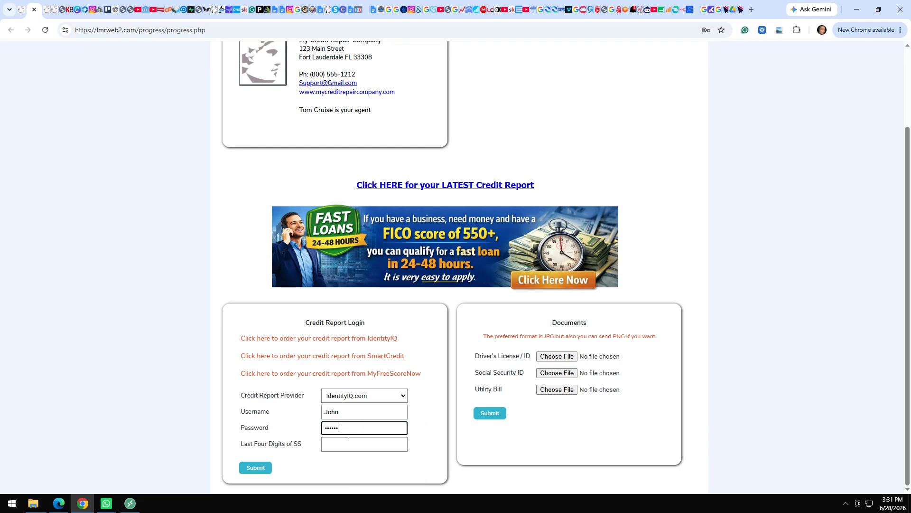
{"action": "left_click", "coordinate": [336, 444]}
{"action": "type", "text": "6789"}
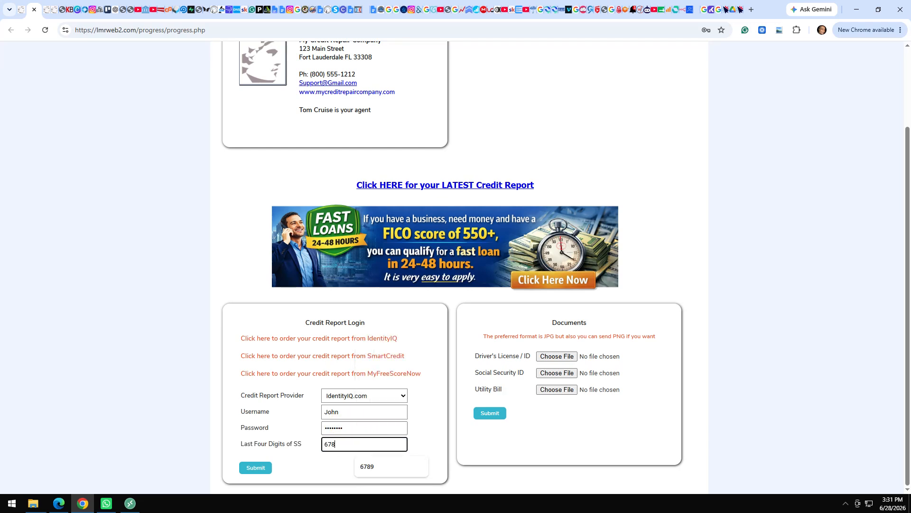
{"action": "left_click", "coordinate": [250, 470]}
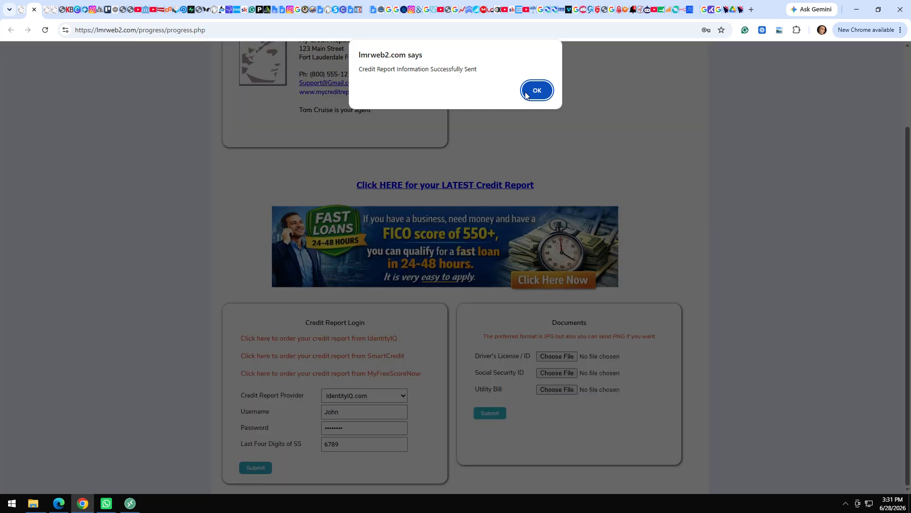
{"action": "left_click", "coordinate": [535, 90]}
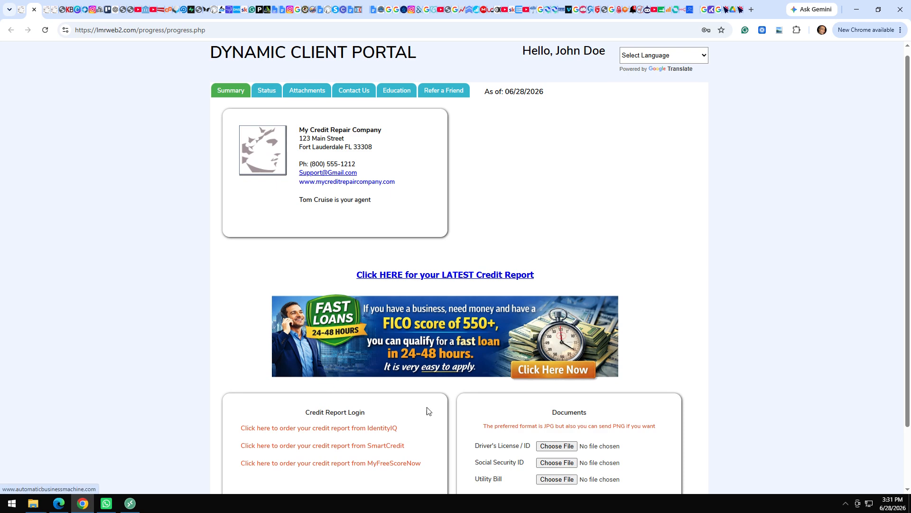
Attach Drivers License.jpg, SS Sample.pdf and Utility Bill.jpg, then submit them under Documents.
{"action": "left_click", "coordinate": [558, 449]}
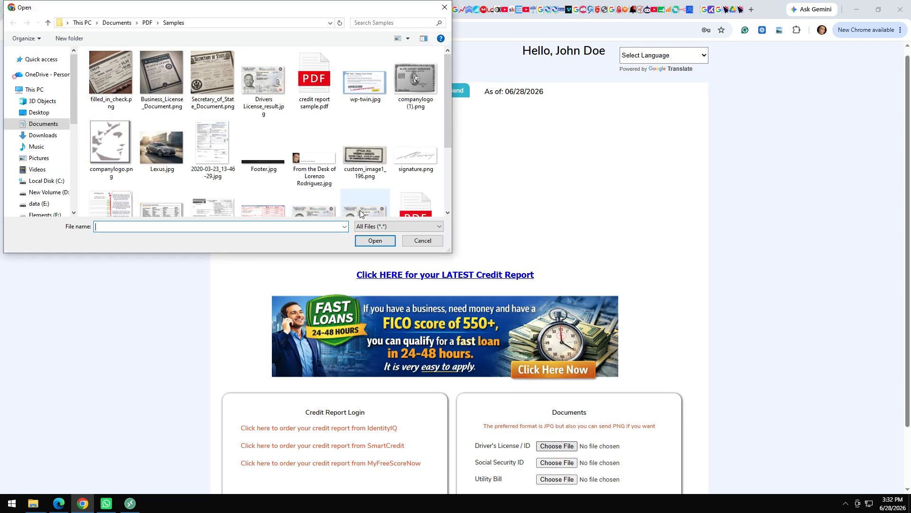
{"action": "left_click", "coordinate": [362, 213]}
{"action": "double_click", "coordinate": [360, 212]}
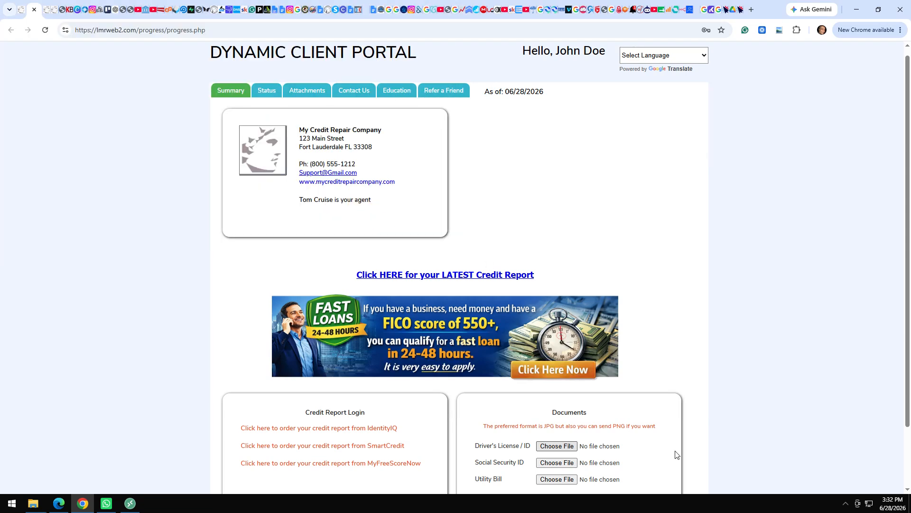
{"action": "left_click", "coordinate": [558, 463]}
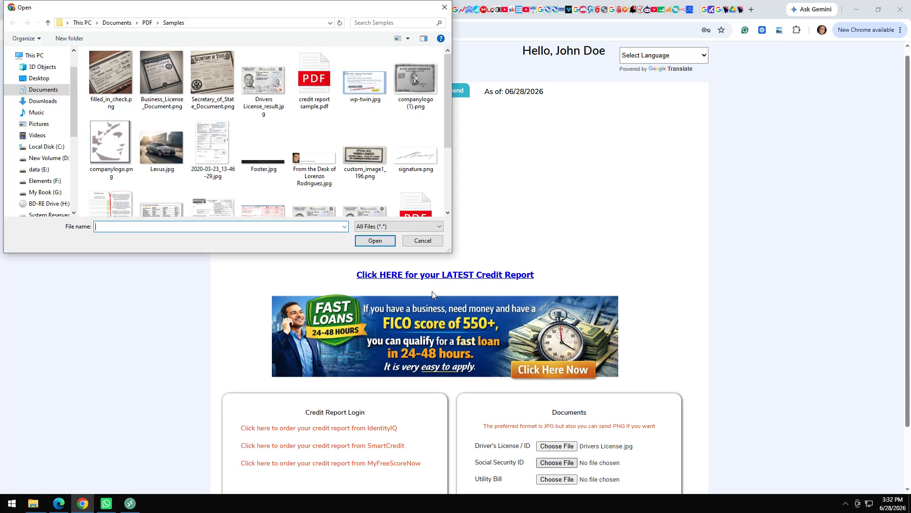
{"action": "double_click", "coordinate": [414, 200]}
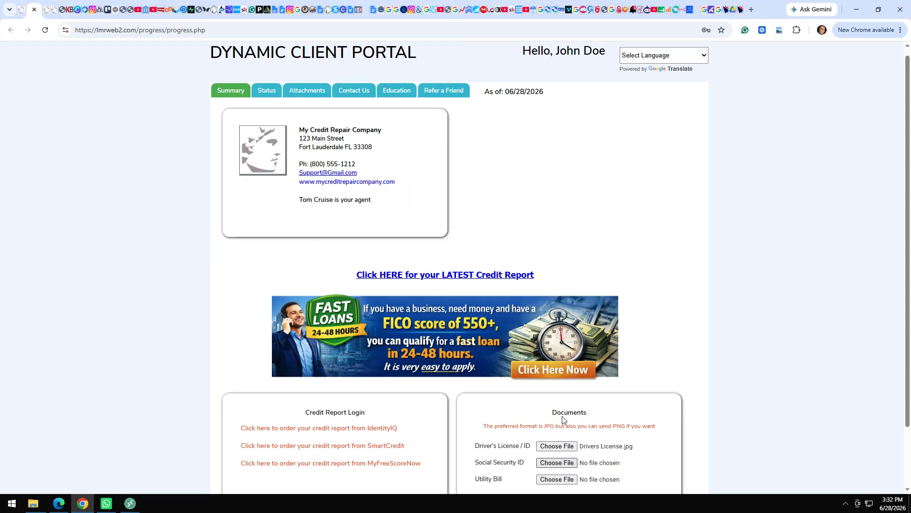
{"action": "left_click", "coordinate": [555, 479]}
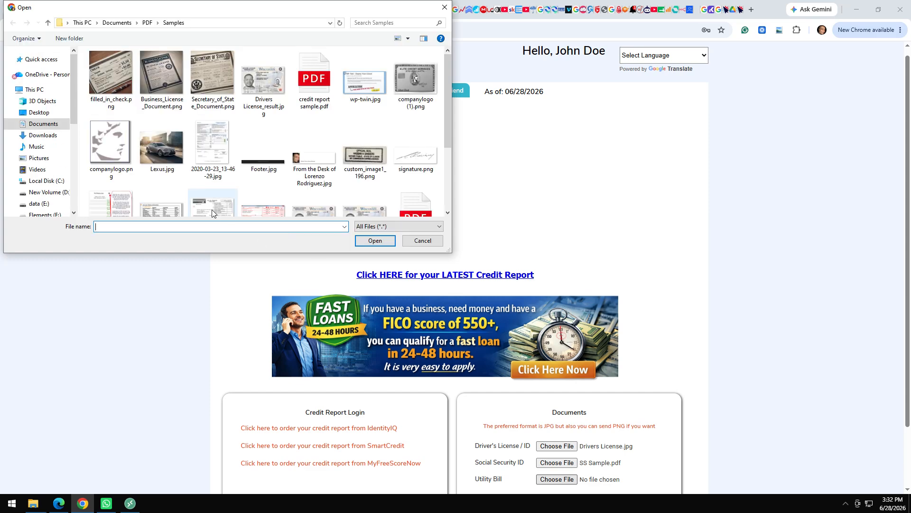
{"action": "left_click", "coordinate": [212, 212]}
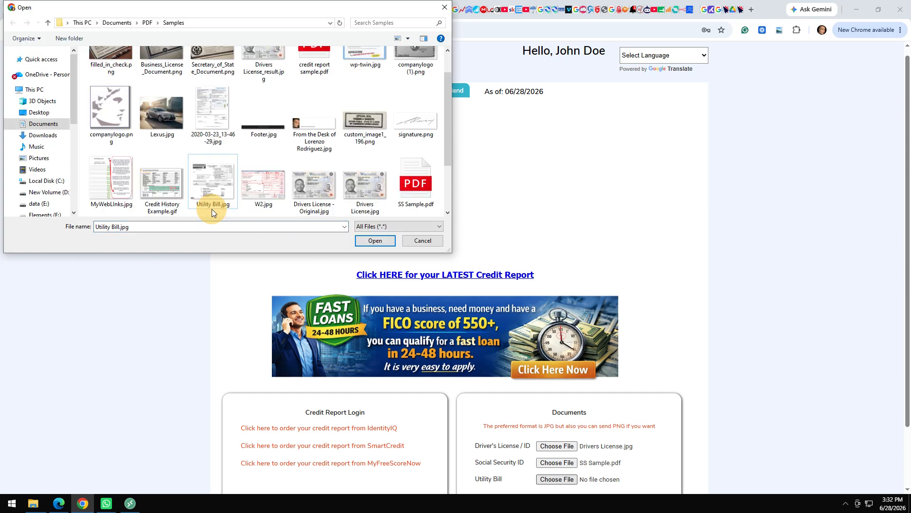
{"action": "left_click", "coordinate": [373, 240]}
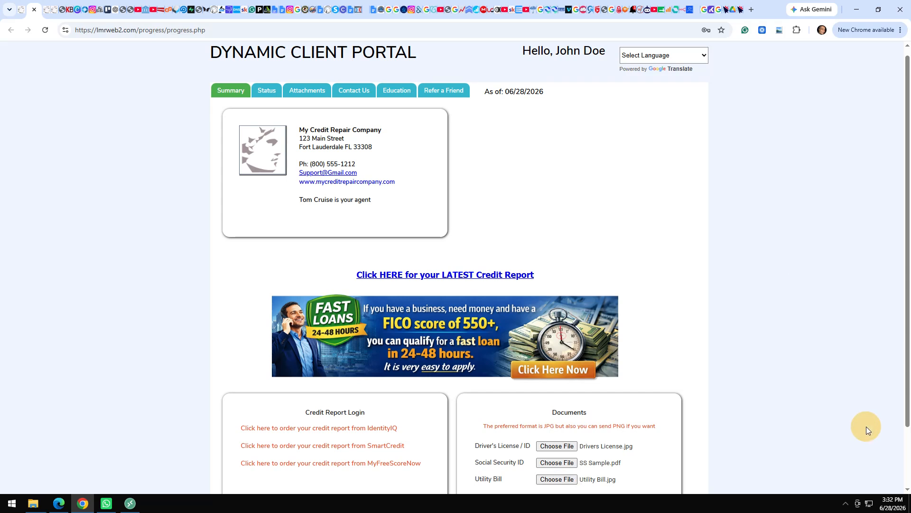
{"action": "scroll", "coordinate": [866, 426], "scroll_direction": "down", "scroll_amount": 2}
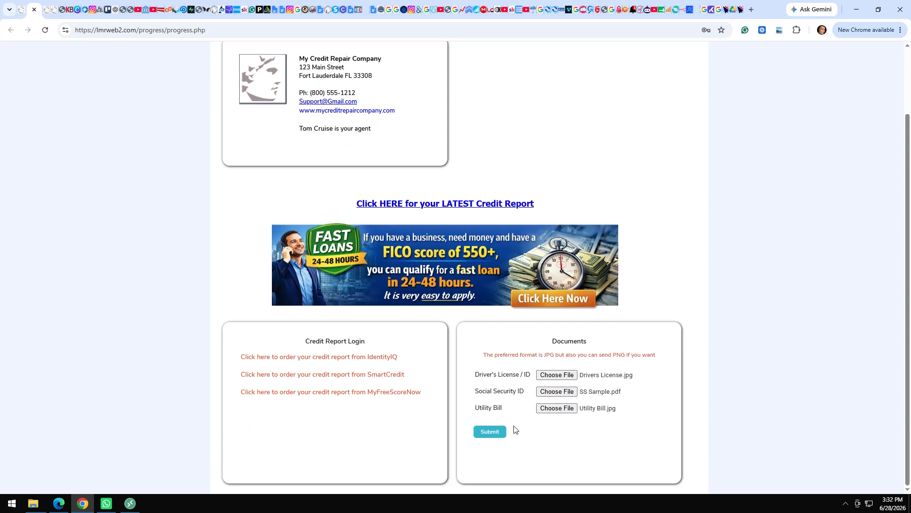
{"action": "left_click", "coordinate": [486, 432]}
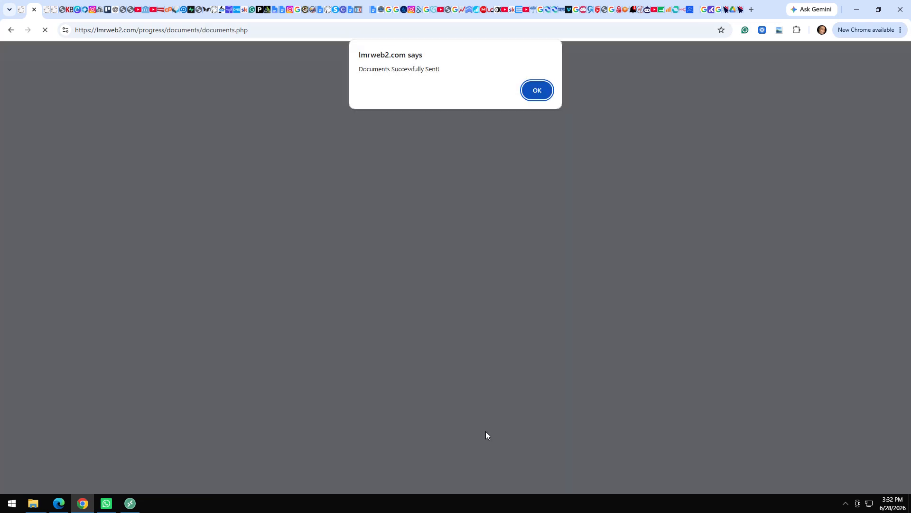
{"action": "left_click", "coordinate": [541, 91]}
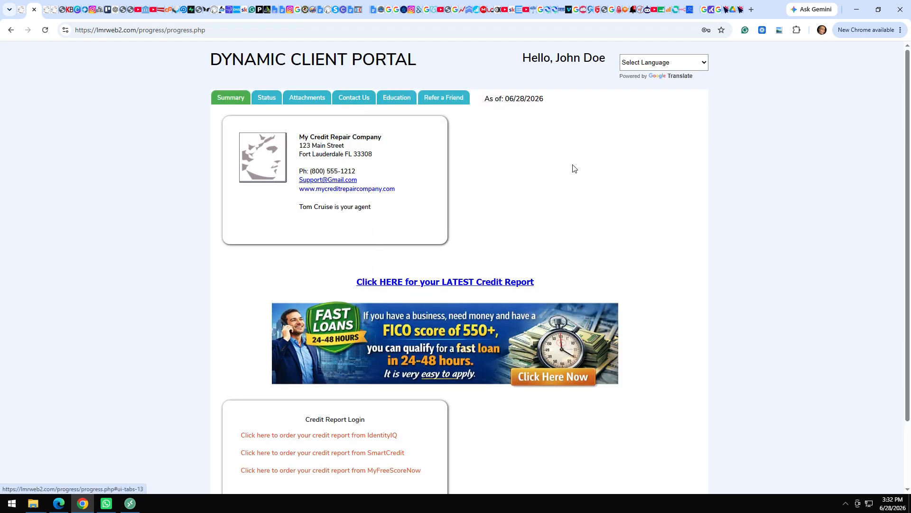
Look through the portal's Select Language list and close it without choosing a language.
{"action": "left_click", "coordinate": [707, 66]}
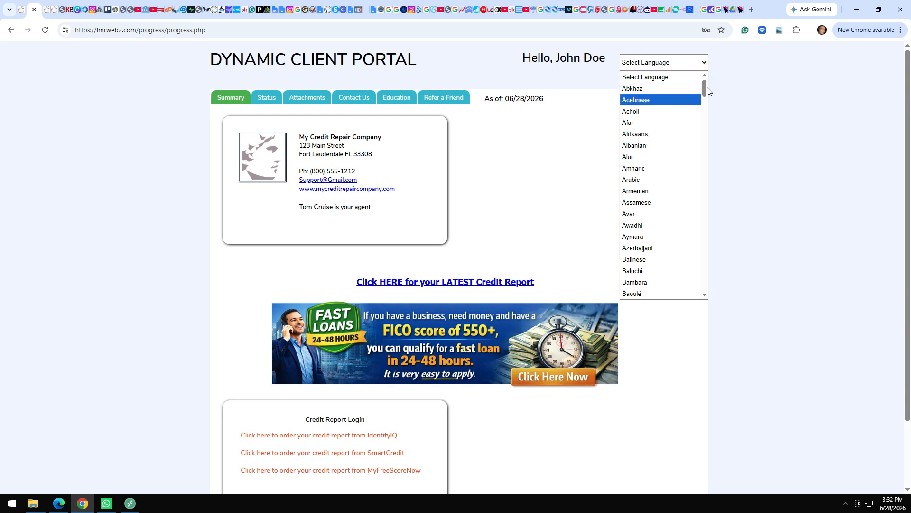
{"action": "mouse_move", "coordinate": [707, 87]}
{"action": "left_mouse_down"}
{"action": "mouse_move", "coordinate": [705, 266]}
{"action": "mouse_move", "coordinate": [720, 301]}
{"action": "mouse_move", "coordinate": [716, 84]}
{"action": "left_mouse_up"}
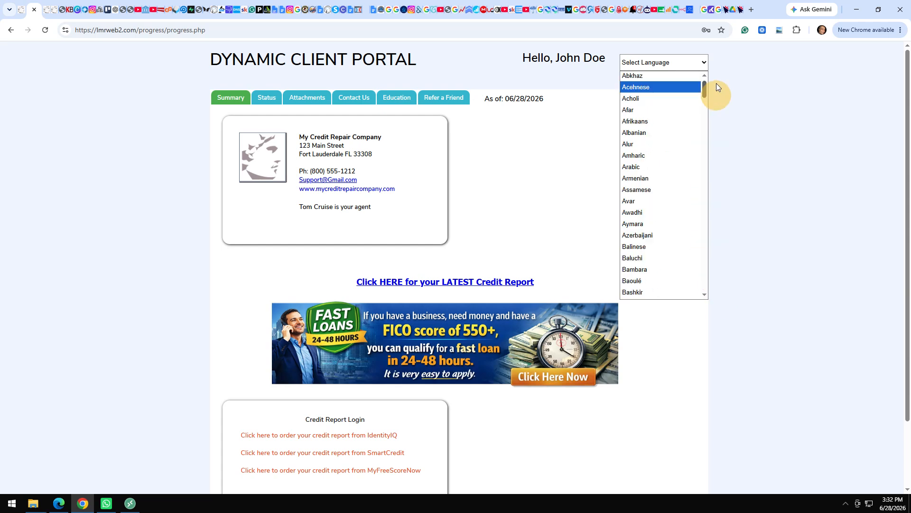
{"action": "left_click", "coordinate": [811, 105]}
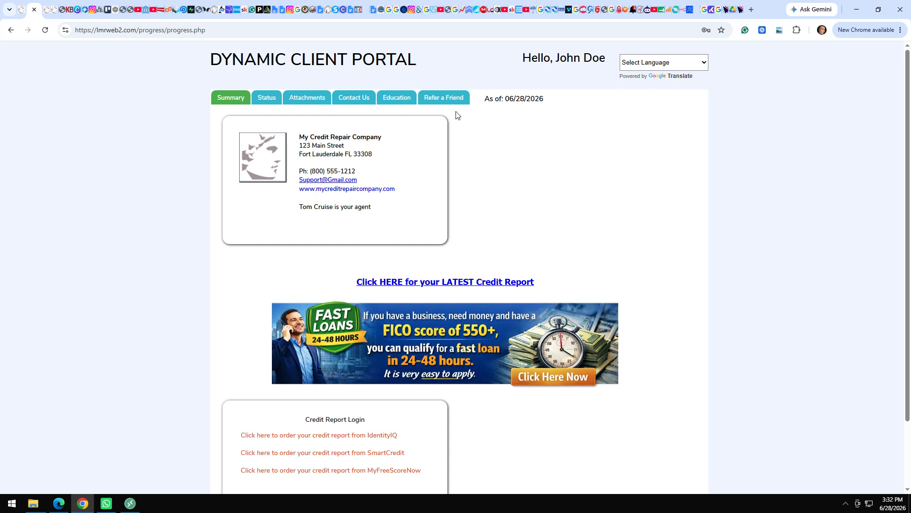
View the Contact Us and Refer a Friend forms, then return to the contact's admin page.
{"action": "left_click", "coordinate": [364, 100]}
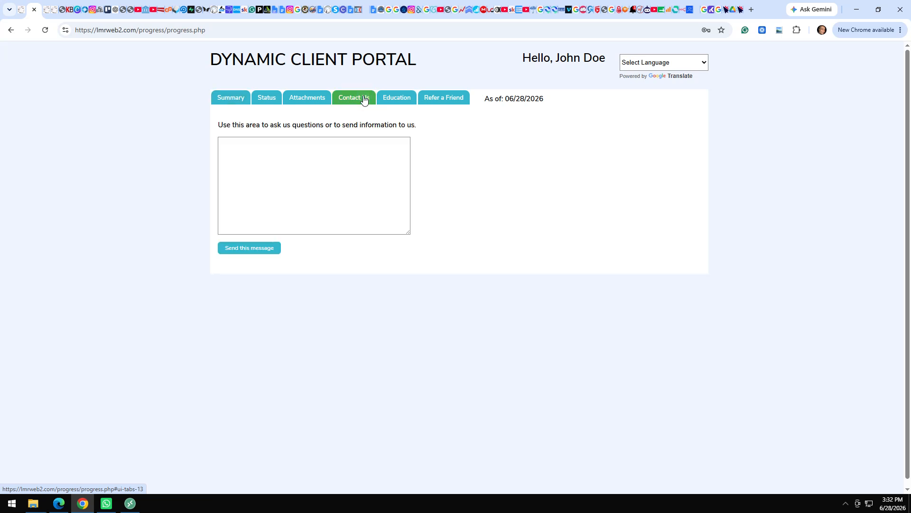
{"action": "left_click", "coordinate": [442, 99]}
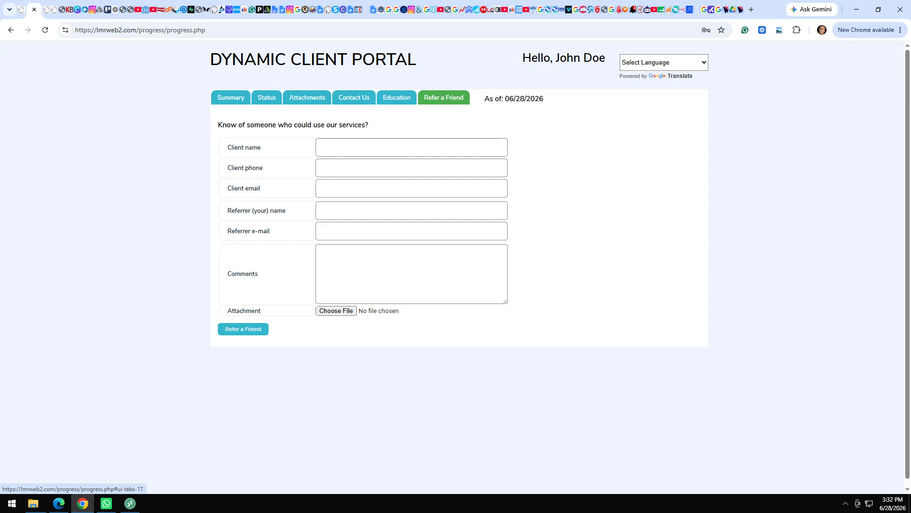
{"action": "left_click", "coordinate": [24, 11]}
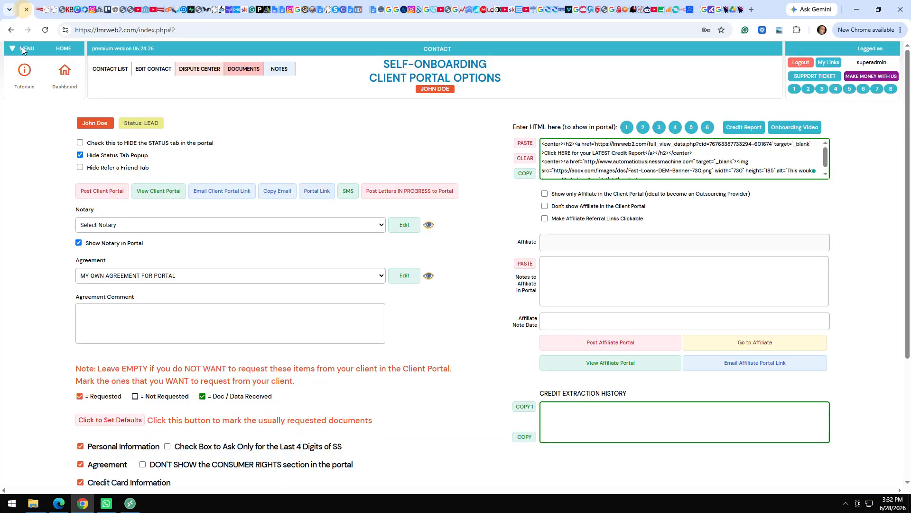
Go from the Dashboard to the contact list and show it with basic icons.
{"action": "left_click", "coordinate": [75, 76]}
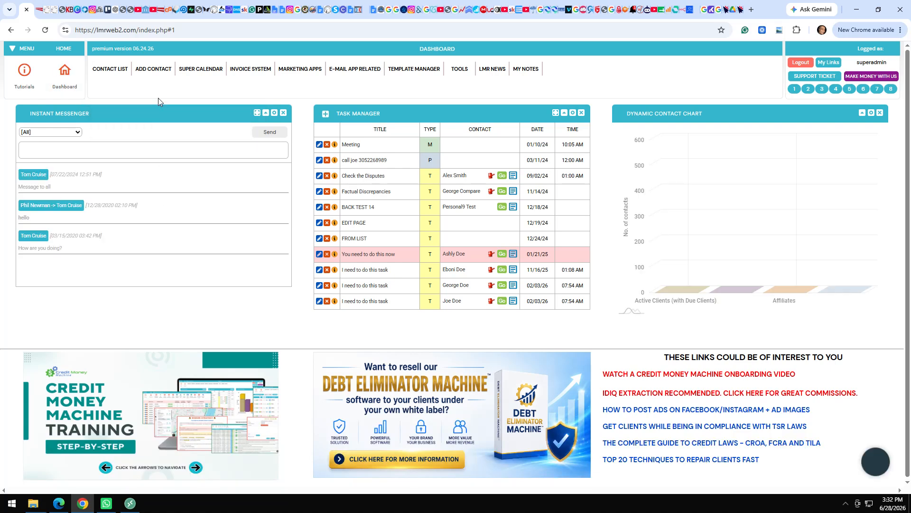
{"action": "left_click", "coordinate": [123, 70]}
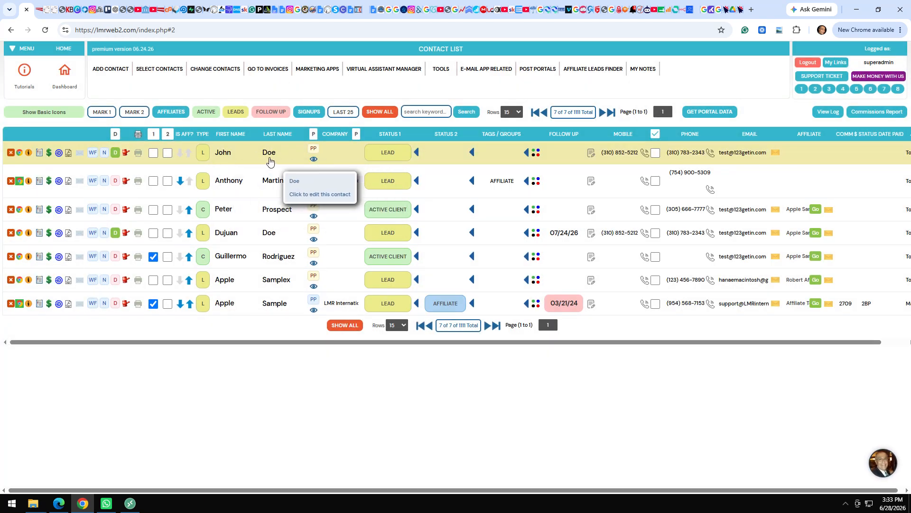
{"action": "mouse_move", "coordinate": [118, 157]}
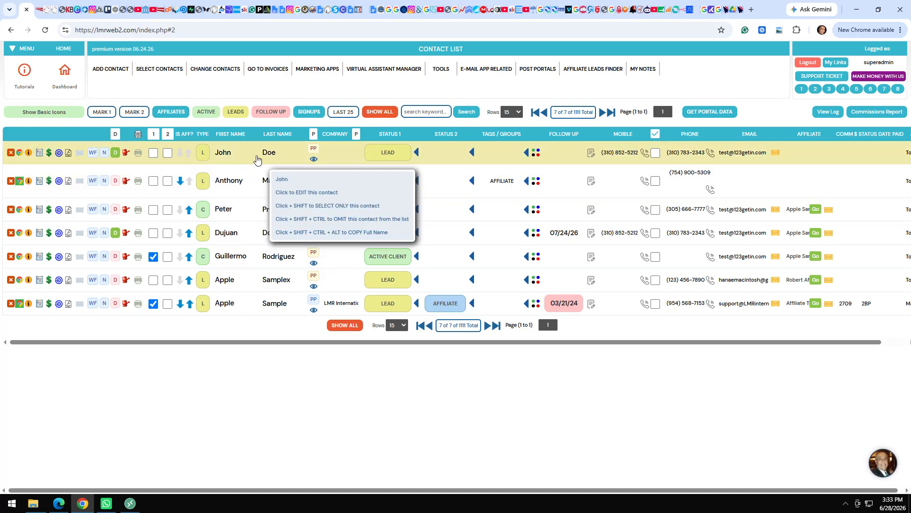
{"action": "left_click", "coordinate": [34, 114]}
Change the client's status from LEAD to ACTIVE CLIENT, then go to their Dispute Center.
{"action": "mouse_move", "coordinate": [9, 162]}
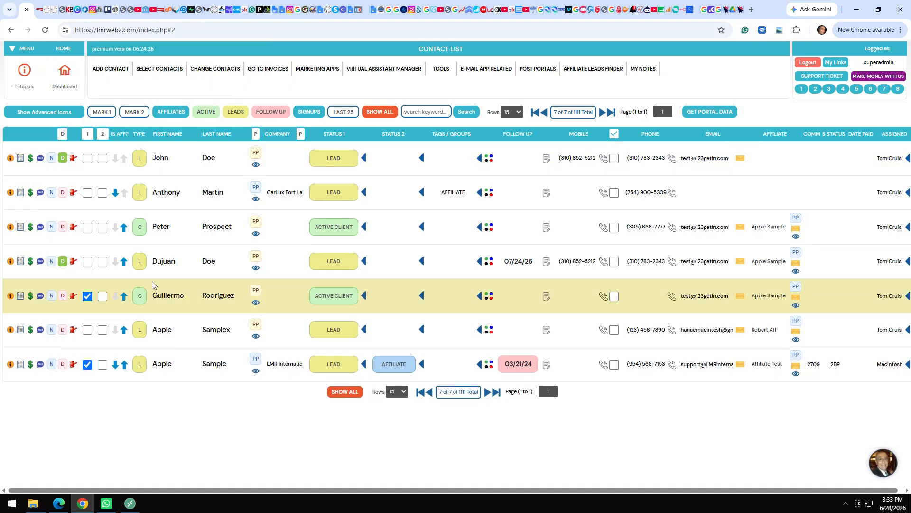
{"action": "left_click", "coordinate": [338, 156]}
{"action": "left_click", "coordinate": [337, 184]}
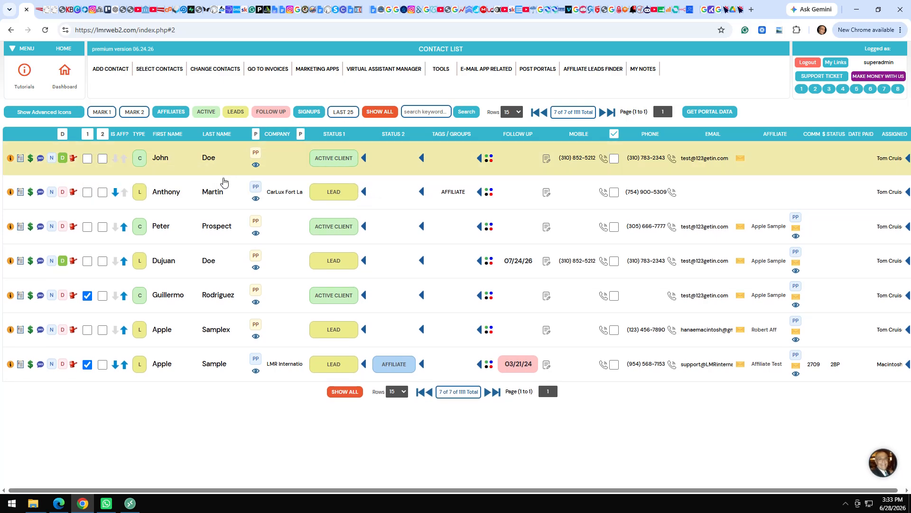
{"action": "left_click", "coordinate": [74, 162]}
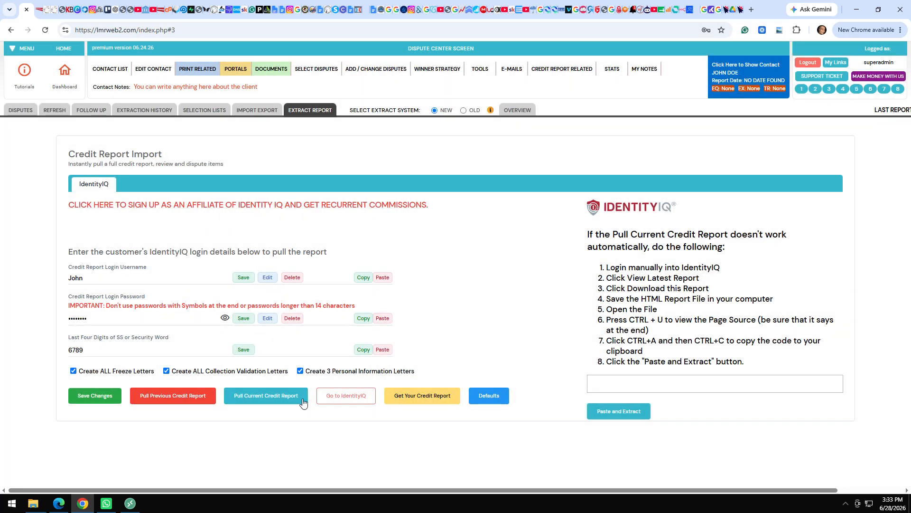
Pull the client's current IdentityIQ report, loading 66 disputes with scores 640, 620 and 650.
{"action": "left_click", "coordinate": [281, 400]}
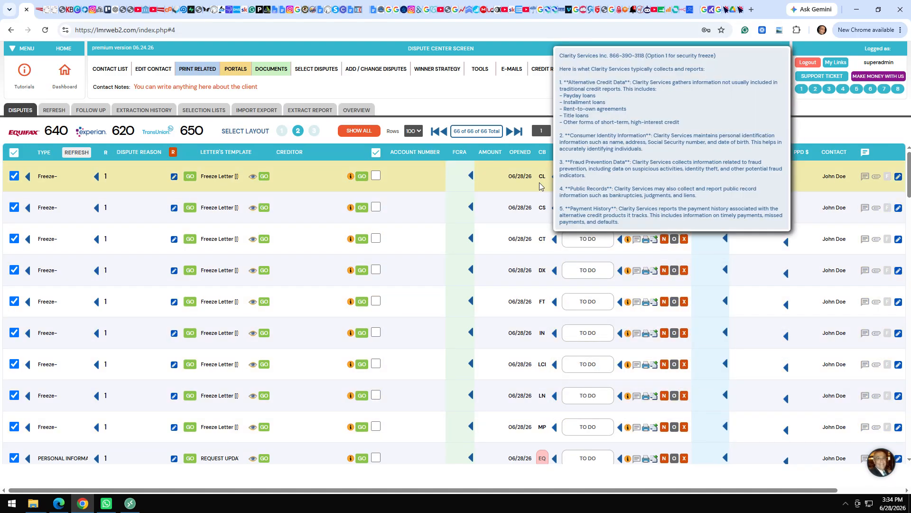
{"action": "left_click", "coordinate": [98, 471]}
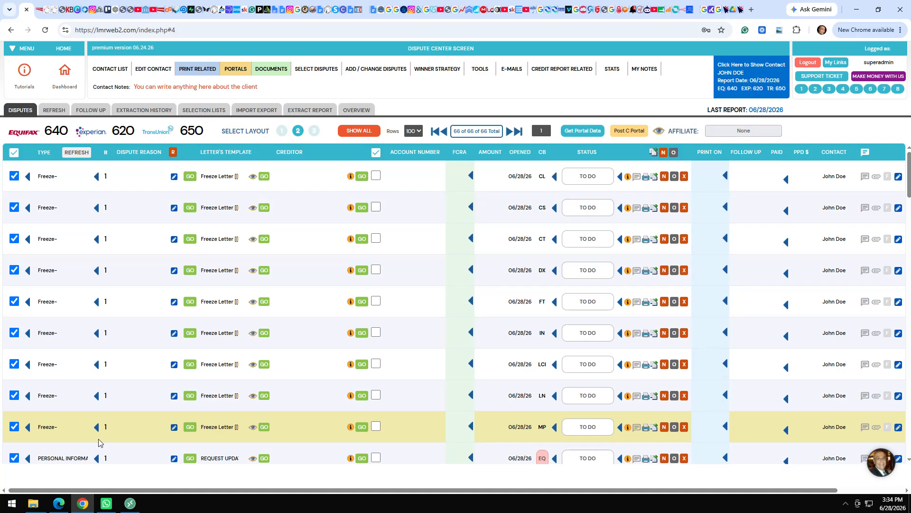
{"action": "scroll", "coordinate": [98, 440], "scroll_direction": "down", "scroll_amount": 1}
{"action": "scroll", "coordinate": [98, 443], "scroll_direction": "down", "scroll_amount": 4}
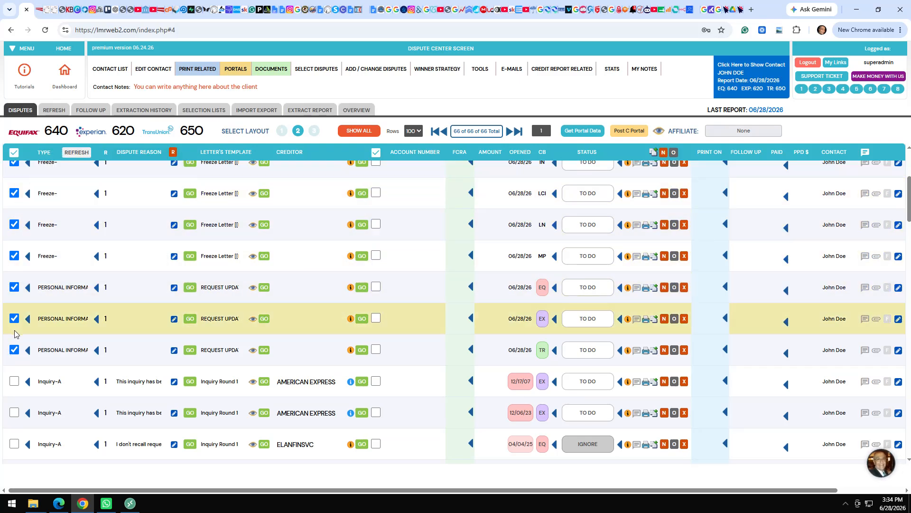
{"action": "scroll", "coordinate": [66, 374], "scroll_direction": "down", "scroll_amount": 4}
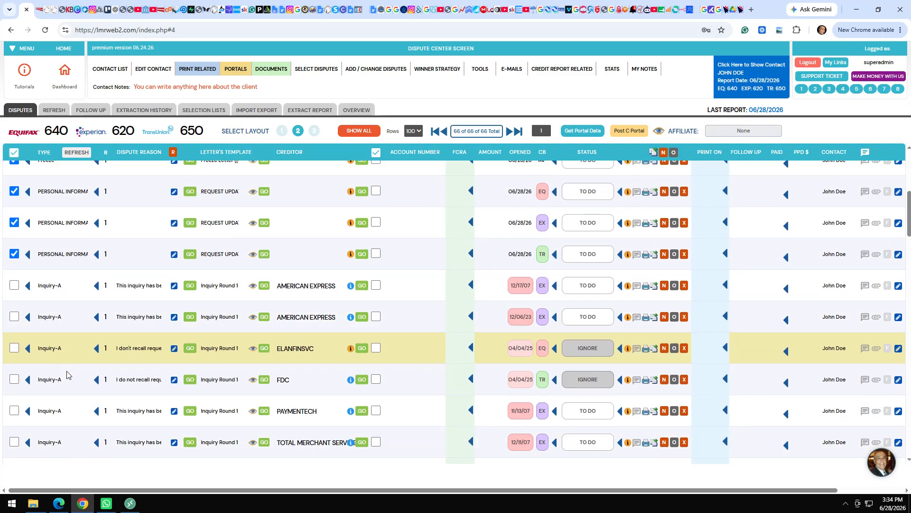
{"action": "scroll", "coordinate": [69, 373], "scroll_direction": "down", "scroll_amount": 1}
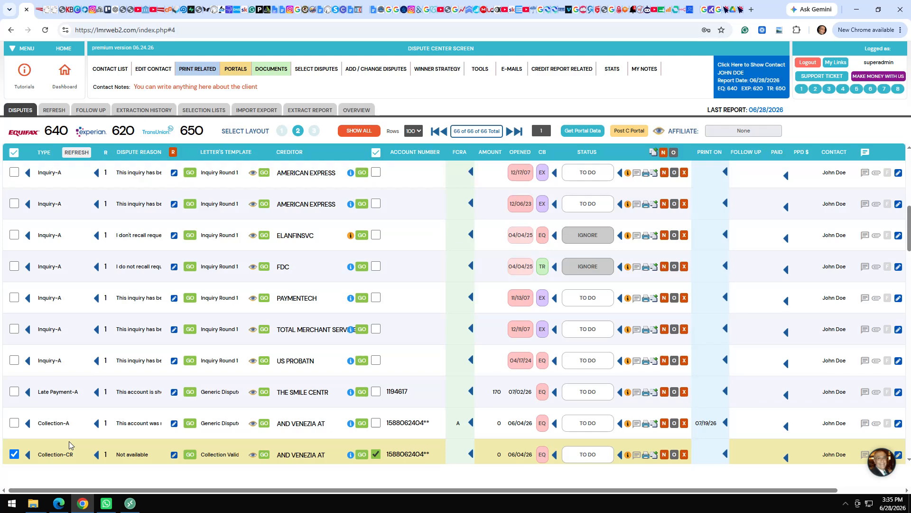
{"action": "scroll", "coordinate": [66, 448], "scroll_direction": "down", "scroll_amount": 3}
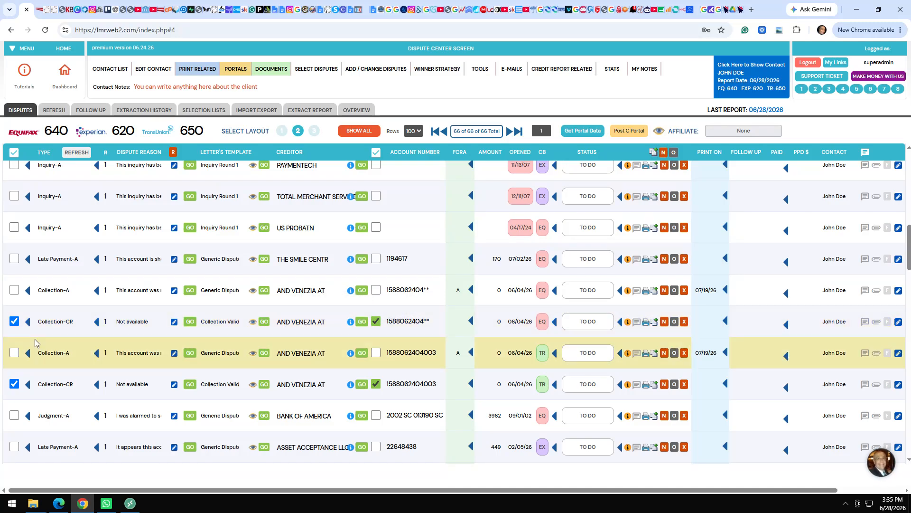
{"action": "scroll", "coordinate": [34, 340], "scroll_direction": "down", "scroll_amount": 3}
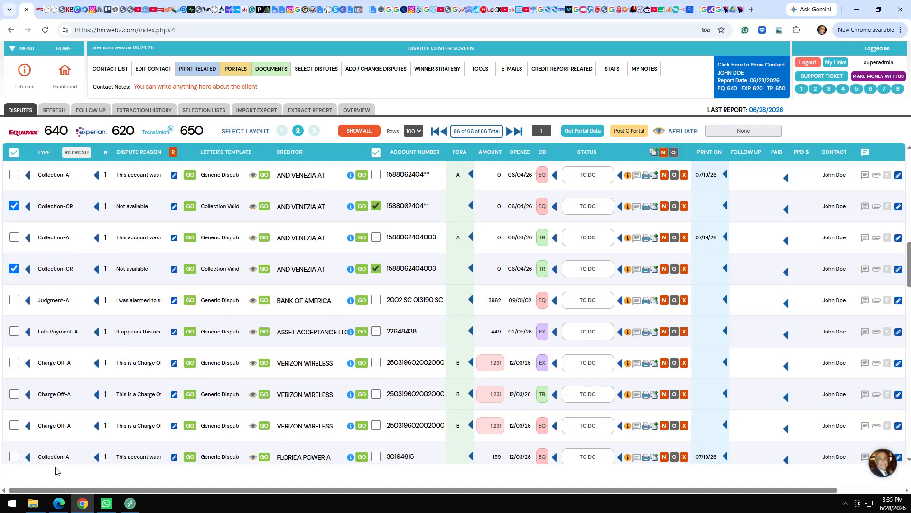
{"action": "scroll", "coordinate": [56, 470], "scroll_direction": "down", "scroll_amount": 10}
{"action": "scroll", "coordinate": [56, 471], "scroll_direction": "down", "scroll_amount": 15}
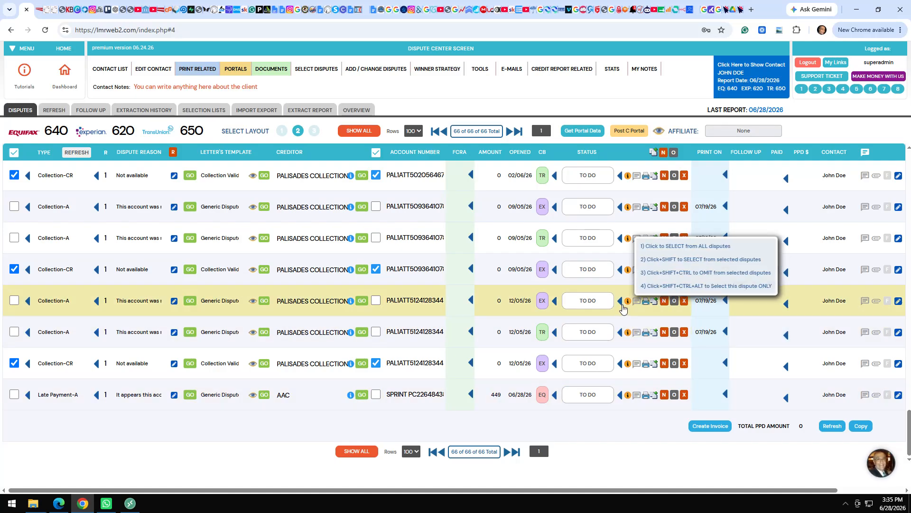
{"action": "scroll", "coordinate": [485, 312], "scroll_direction": "up", "scroll_amount": 4}
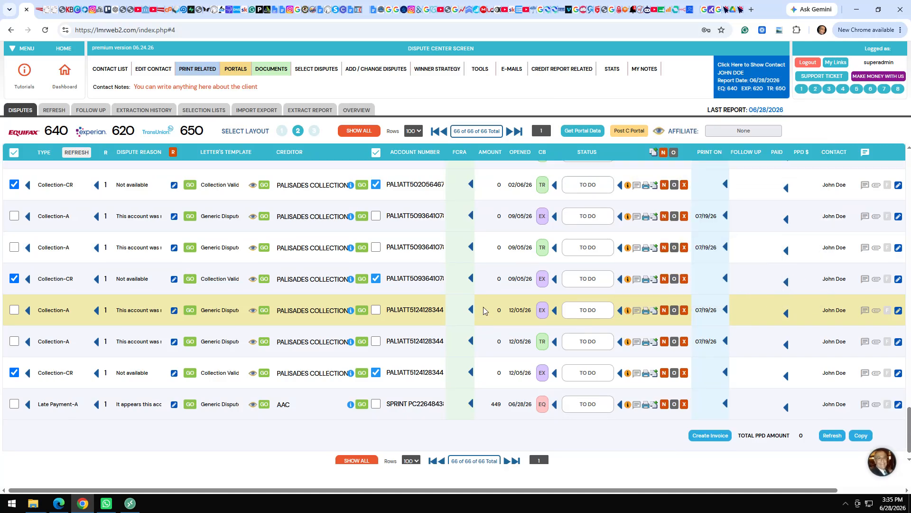
{"action": "scroll", "coordinate": [484, 310], "scroll_direction": "up", "scroll_amount": 8}
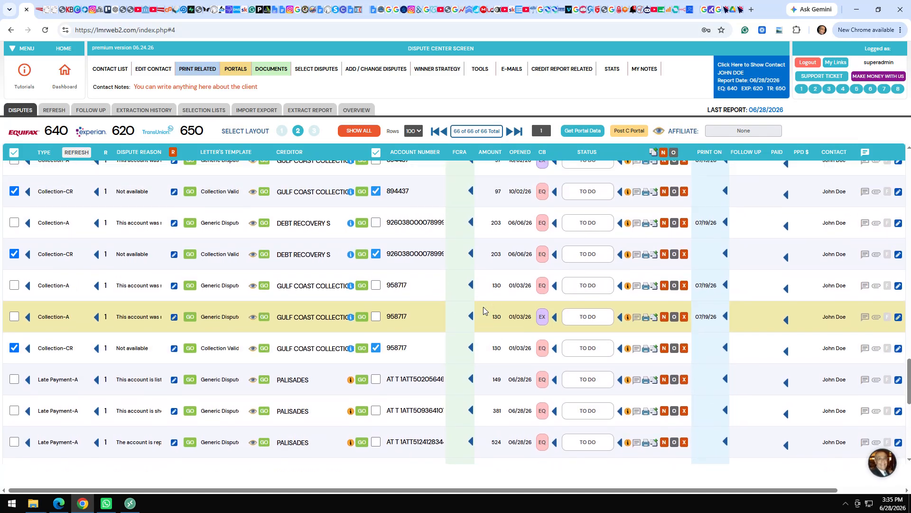
{"action": "scroll", "coordinate": [484, 310], "scroll_direction": "up", "scroll_amount": 5}
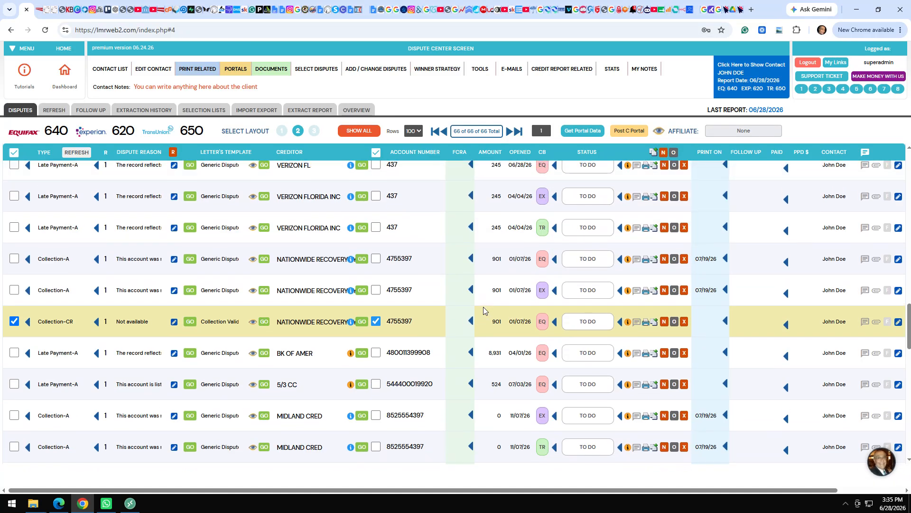
{"action": "scroll", "coordinate": [484, 310], "scroll_direction": "up", "scroll_amount": 5}
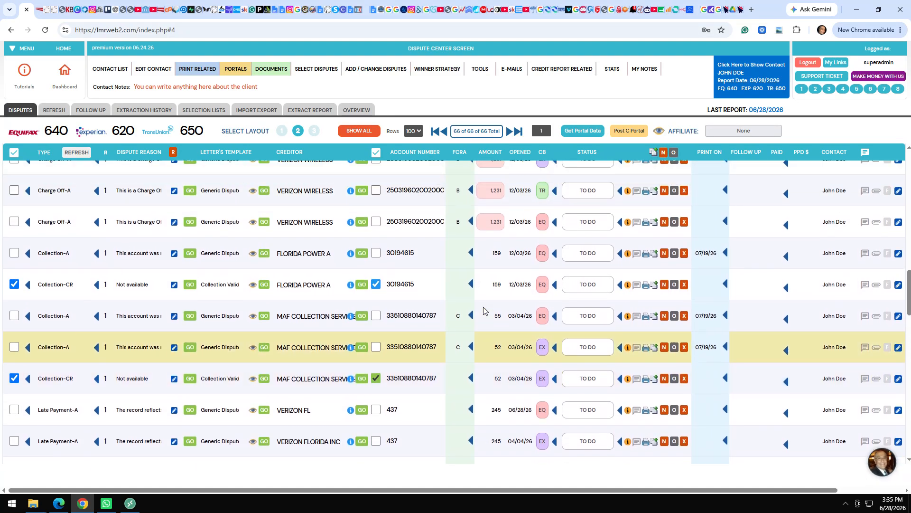
{"action": "scroll", "coordinate": [484, 307], "scroll_direction": "down", "scroll_amount": 1}
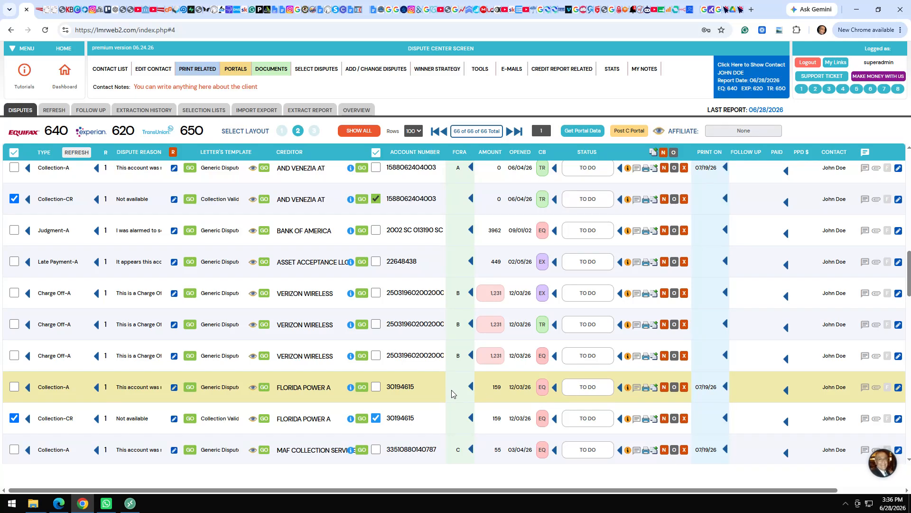
{"action": "mouse_move", "coordinate": [460, 358]}
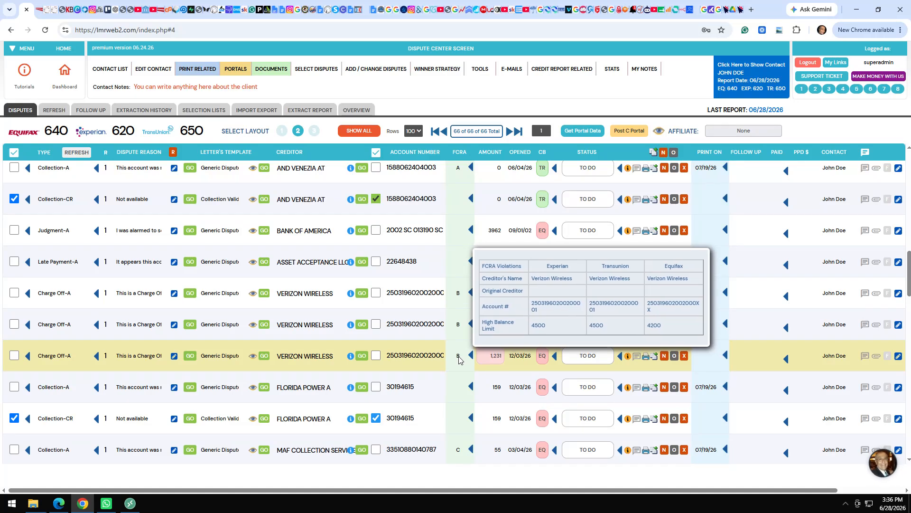
{"action": "mouse_move", "coordinate": [459, 323]}
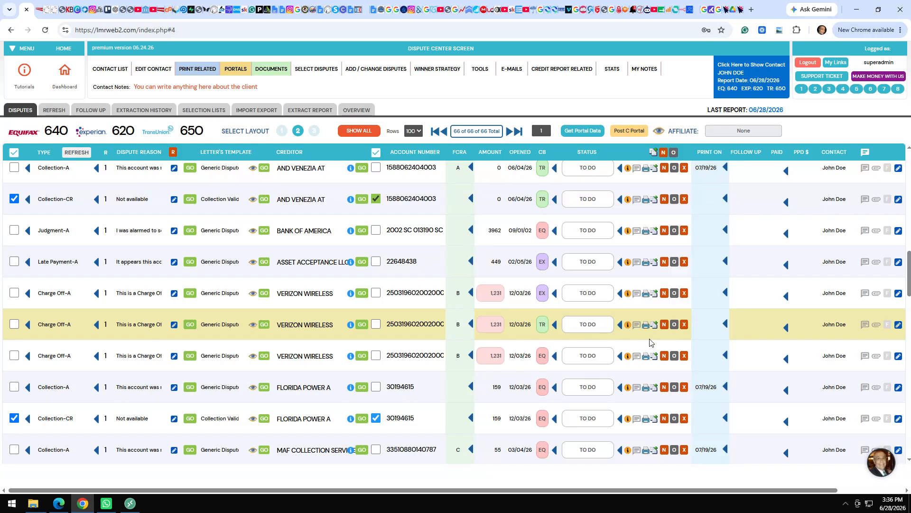
{"action": "mouse_move", "coordinate": [627, 358]}
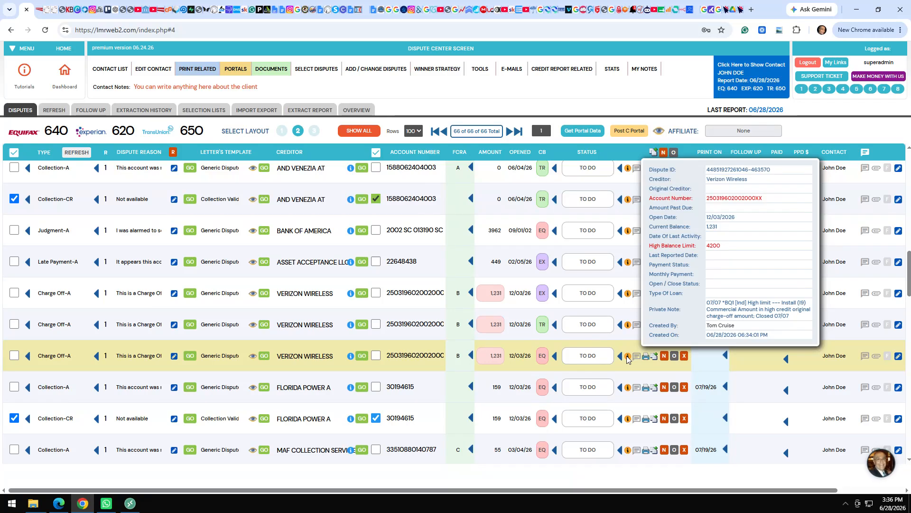
{"action": "mouse_move", "coordinate": [459, 452]}
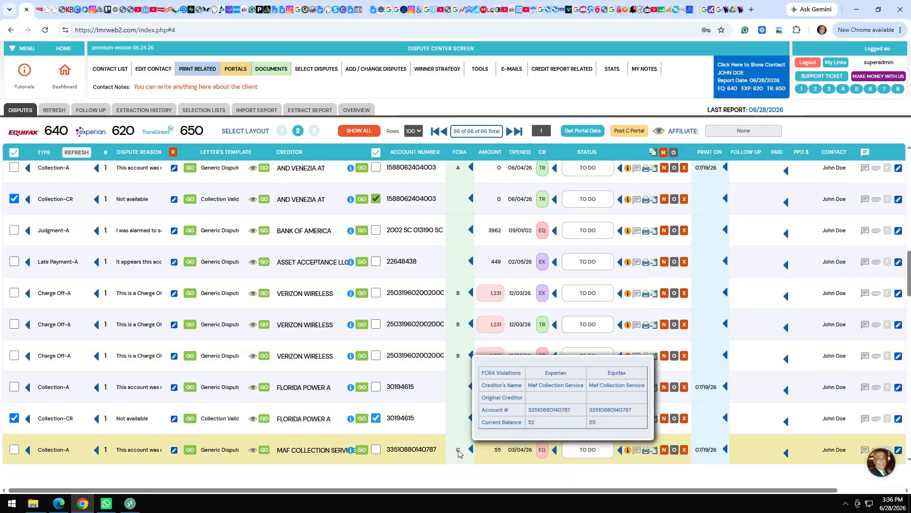
{"action": "mouse_move", "coordinate": [464, 169]}
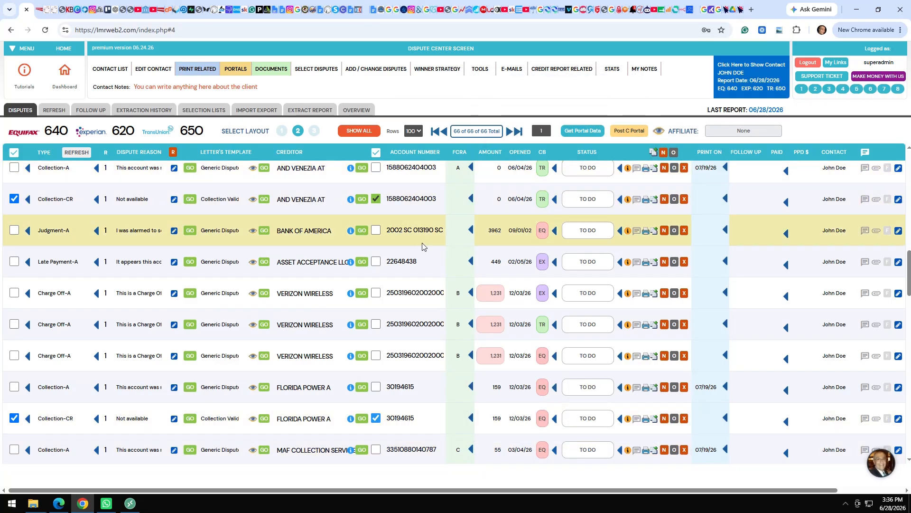
{"action": "scroll", "coordinate": [422, 246], "scroll_direction": "up", "scroll_amount": 1}
{"action": "scroll", "coordinate": [422, 246], "scroll_direction": "up", "scroll_amount": 1}
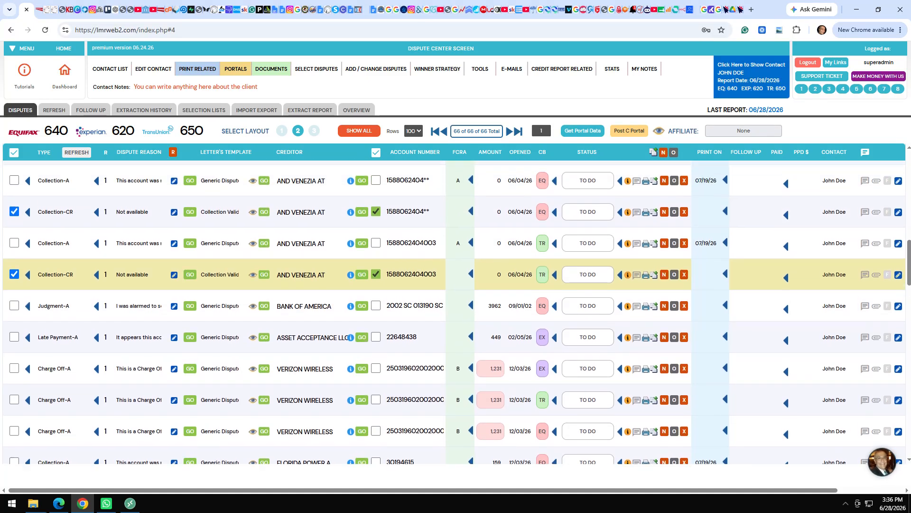
{"action": "scroll", "coordinate": [424, 247], "scroll_direction": "up", "scroll_amount": 1}
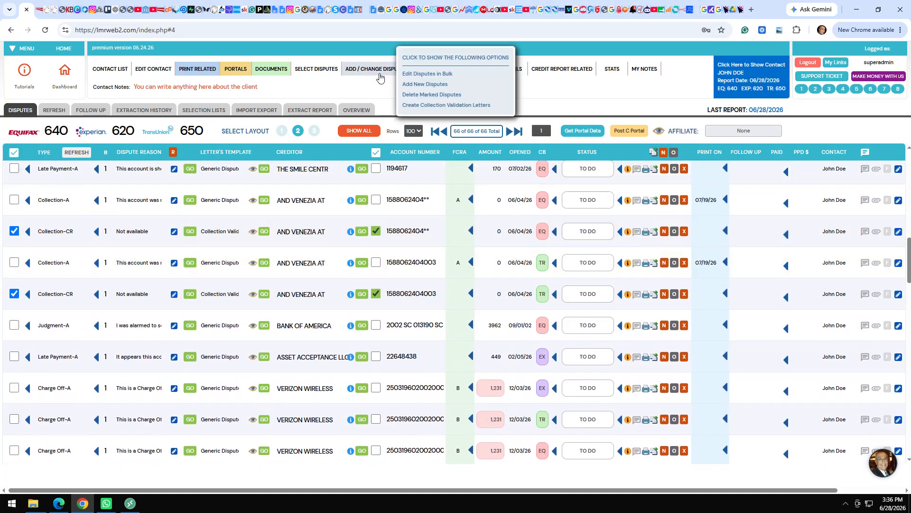
{"action": "left_click", "coordinate": [452, 70]}
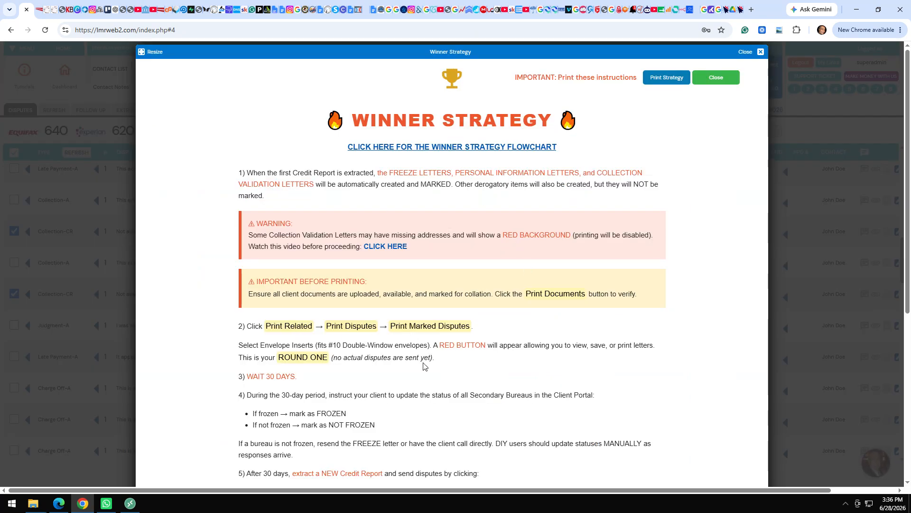
{"action": "scroll", "coordinate": [376, 391], "scroll_direction": "down", "scroll_amount": 5}
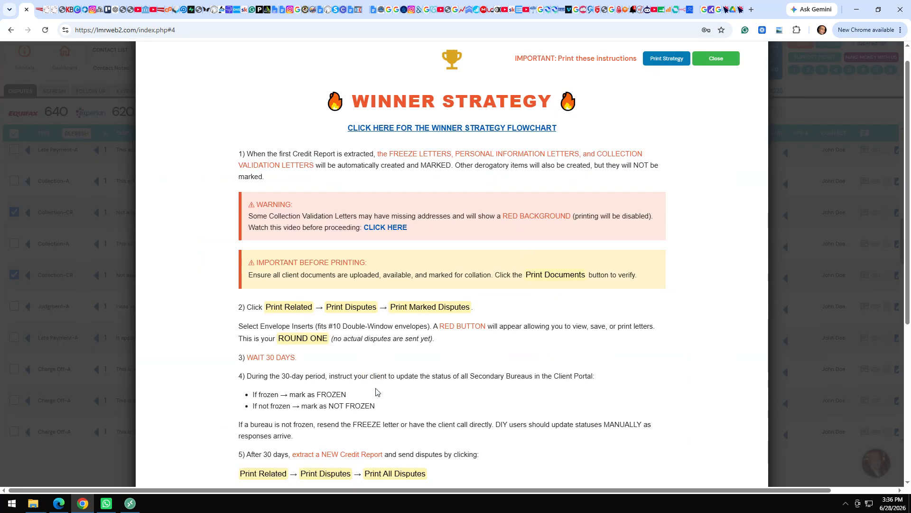
{"action": "scroll", "coordinate": [375, 392], "scroll_direction": "up", "scroll_amount": 5}
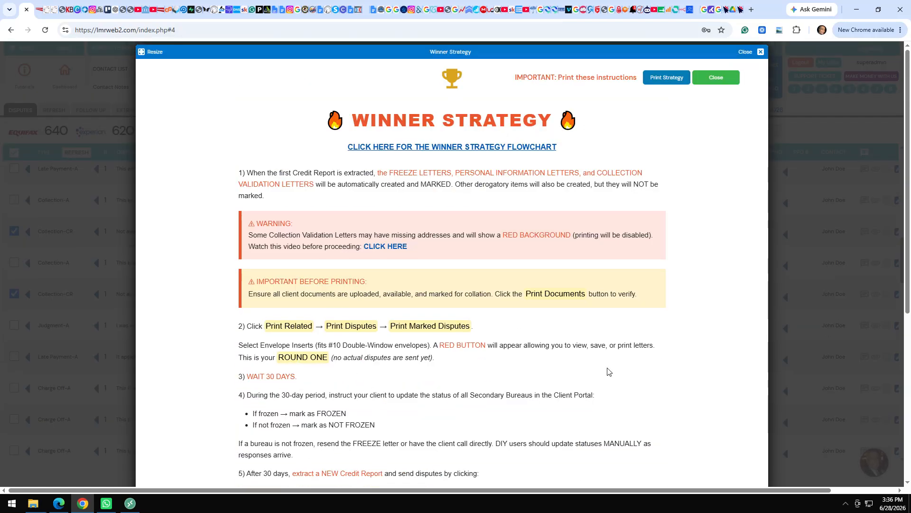
{"action": "left_click", "coordinate": [716, 77]}
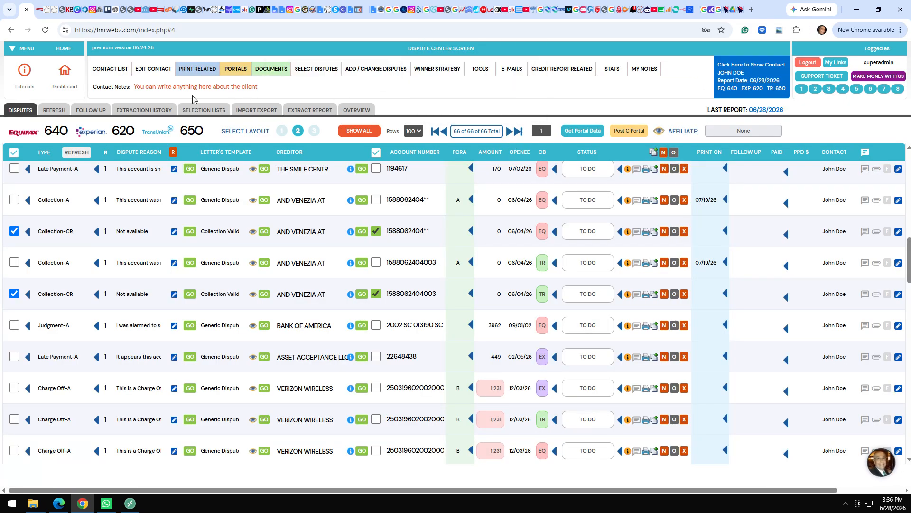
Open Create Disputes from PRINT RELATED and follow the recommended envelope product link.
{"action": "left_click", "coordinate": [198, 71]}
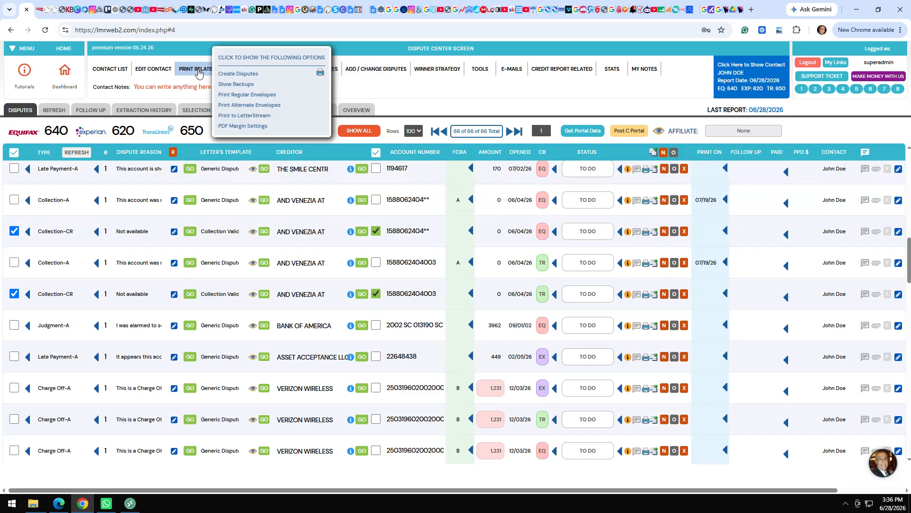
{"action": "left_click", "coordinate": [198, 74]}
{"action": "left_click", "coordinate": [199, 73]}
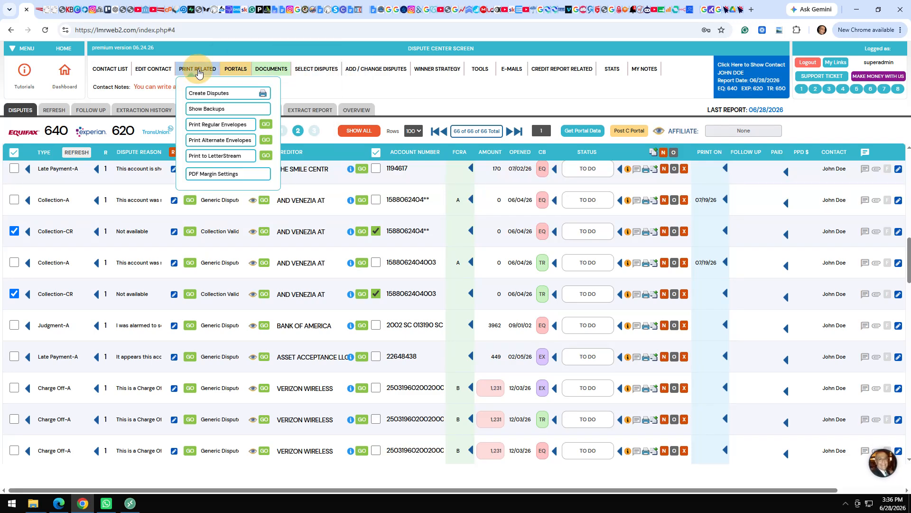
{"action": "left_click", "coordinate": [210, 94]}
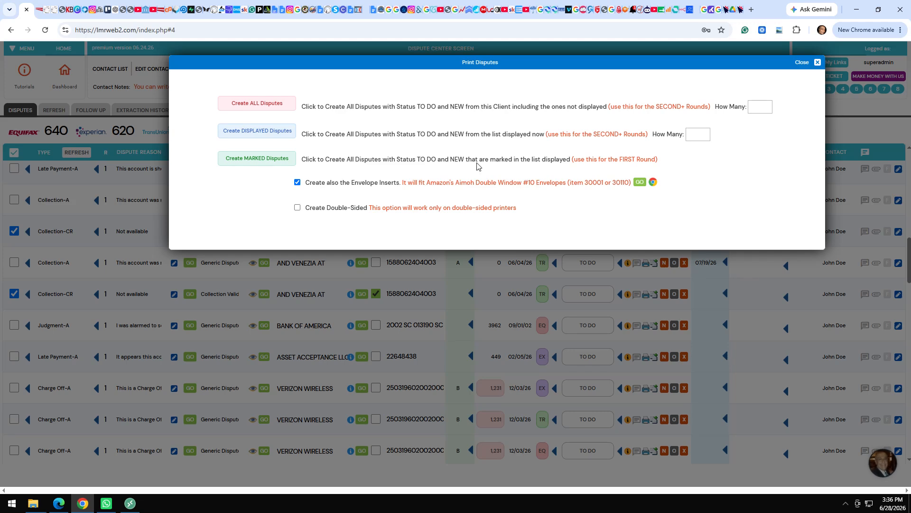
{"action": "left_click", "coordinate": [654, 182]}
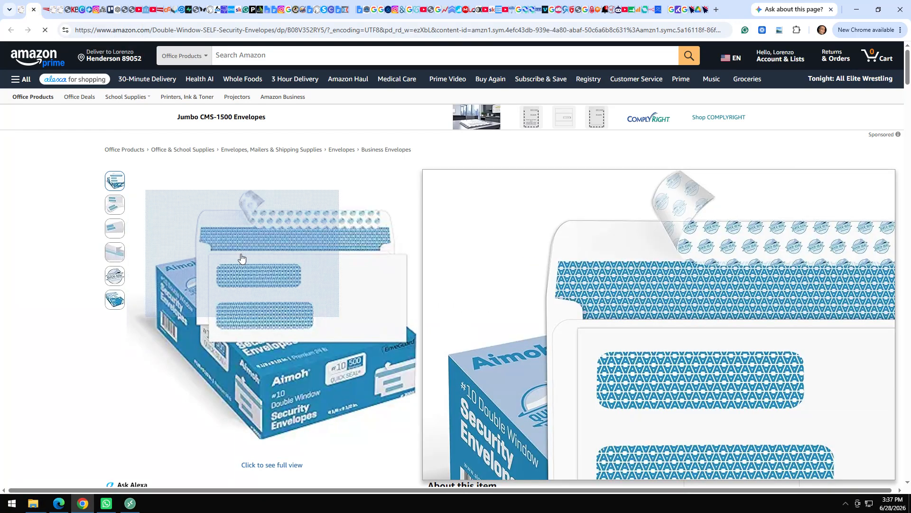
Close the Aimoh #10 double-window envelope page on Amazon with Ctrl+W.
{"action": "key", "text": "ctrl+w"}
Create letters and backups for the marked disputes for all bureaus, then show the letters PDF.
{"action": "left_click", "coordinate": [278, 161]}
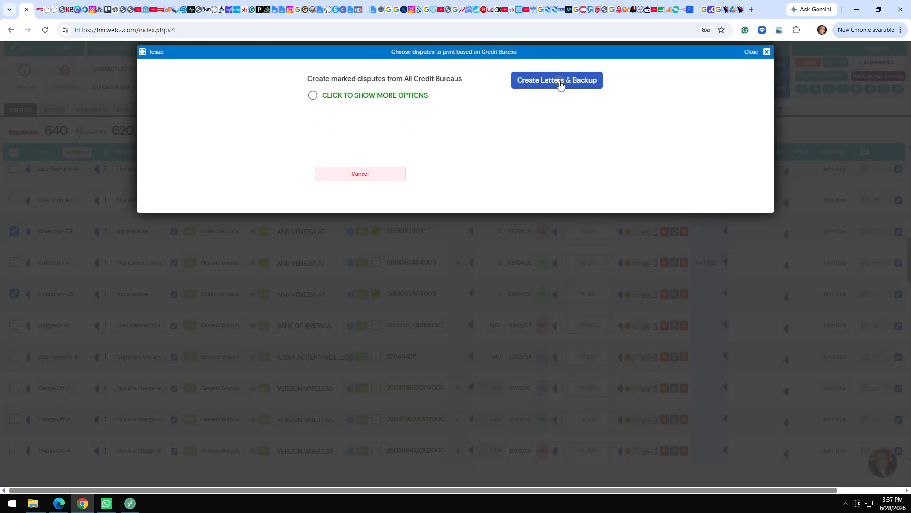
{"action": "left_click", "coordinate": [560, 83]}
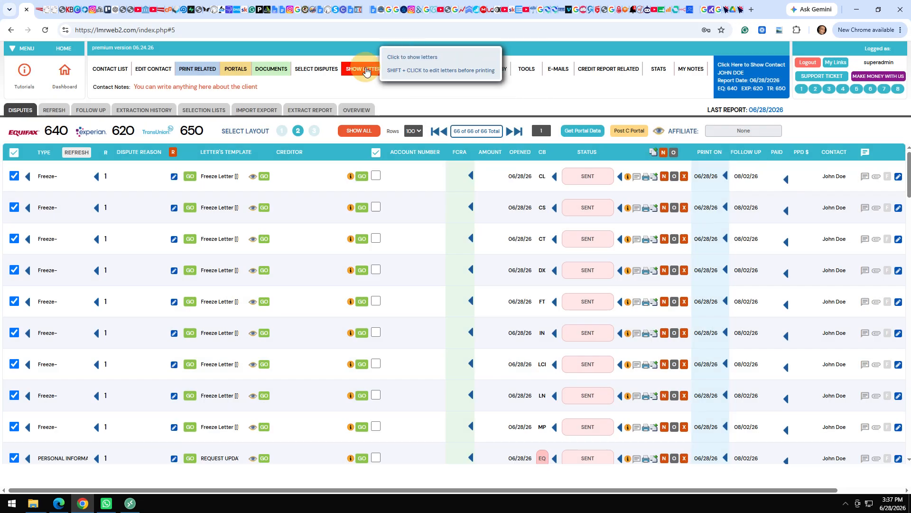
{"action": "left_click", "coordinate": [366, 70]}
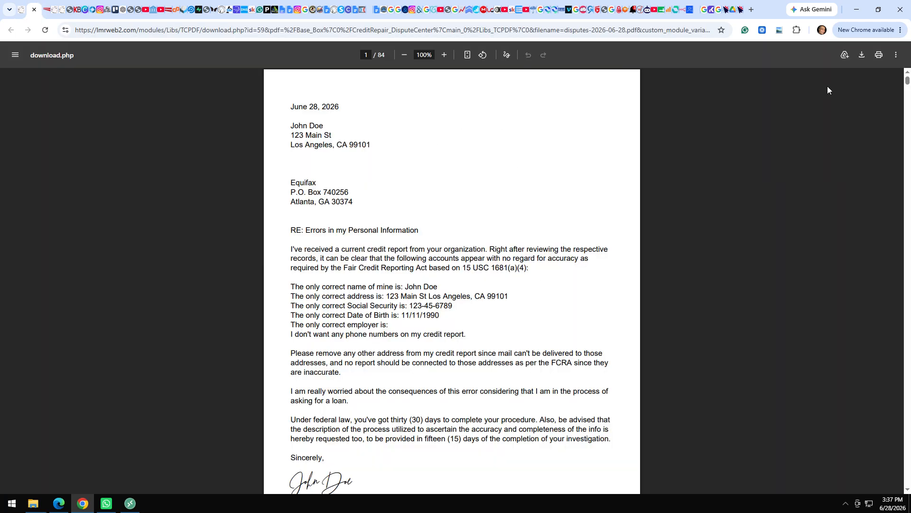
Cancel the print dialog, then highlight the first letter's RE: Errors in my Personal Information line and address.
{"action": "left_click", "coordinate": [878, 55]}
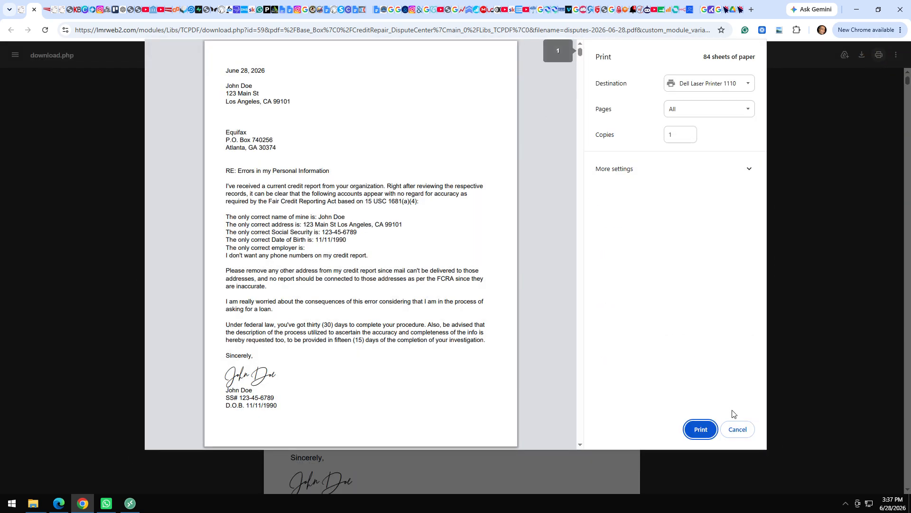
{"action": "left_click", "coordinate": [736, 431]}
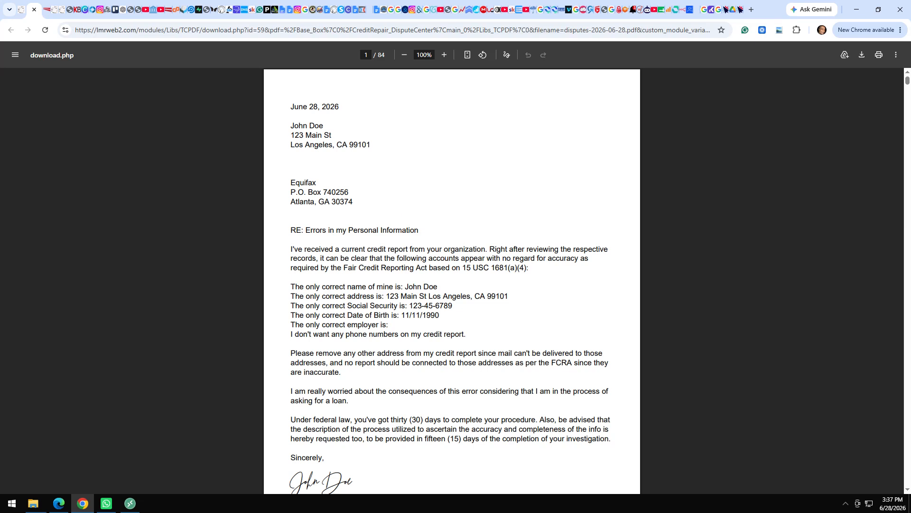
{"action": "left_click_drag", "start_coordinate": [528, 268], "coordinate": [335, 317]}
{"action": "left_click_drag", "start_coordinate": [419, 230], "coordinate": [271, 230]}
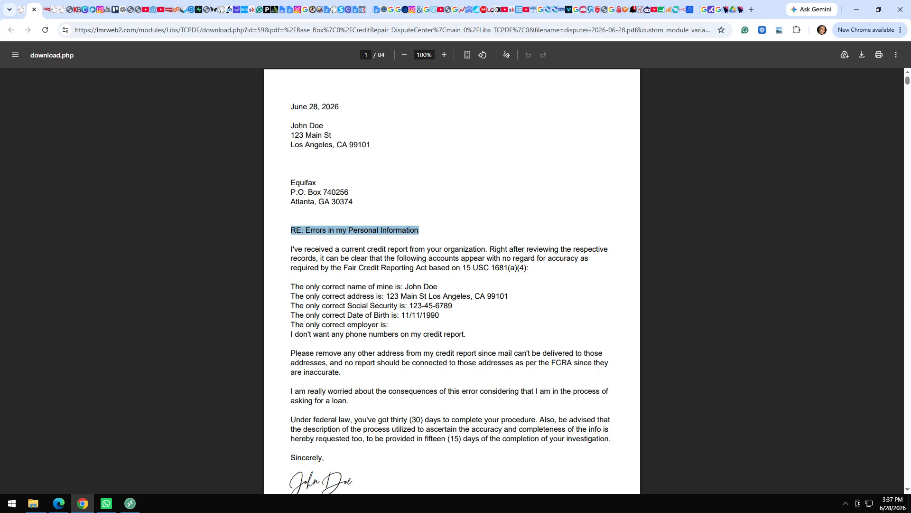
{"action": "left_click_drag", "start_coordinate": [376, 297], "coordinate": [373, 412]}
{"action": "left_click", "coordinate": [374, 421]}
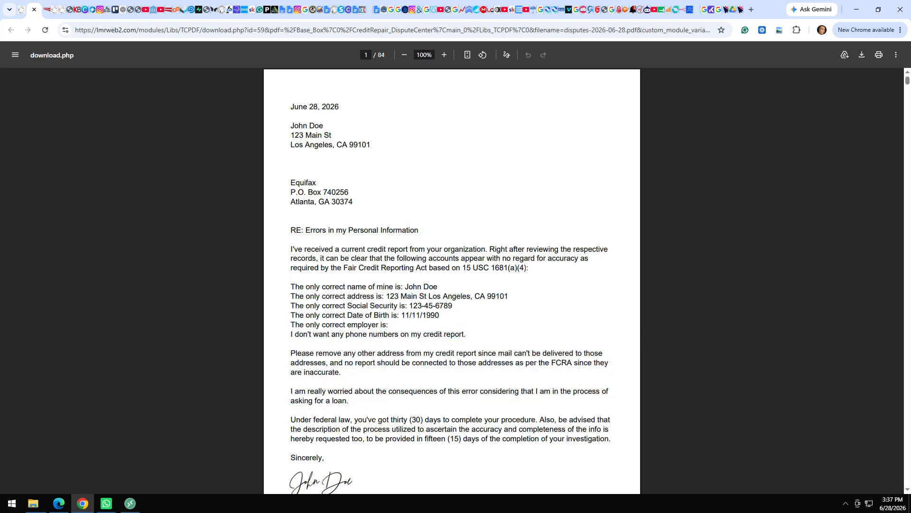
Scroll down to the Innovis freeze letter and select its recipient address.
{"action": "scroll", "coordinate": [375, 421], "scroll_direction": "down", "scroll_amount": 3}
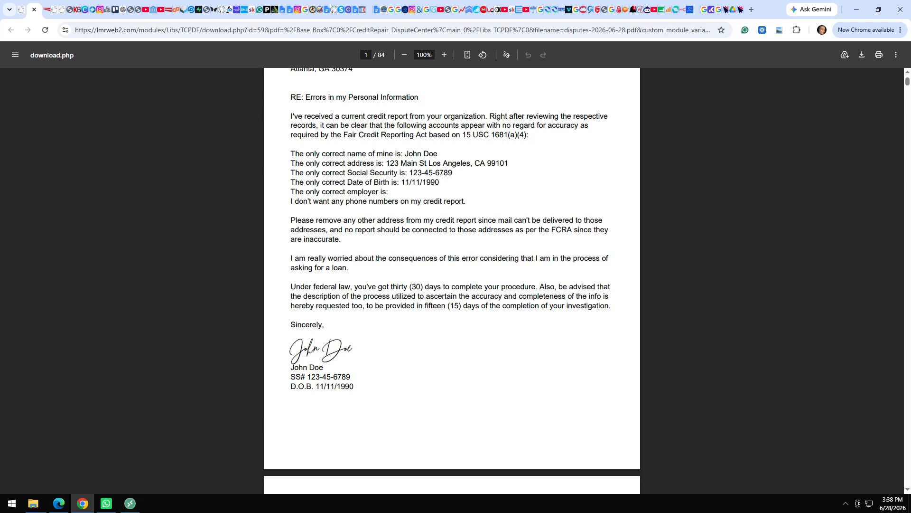
{"action": "scroll", "coordinate": [451, 281], "scroll_direction": "down", "scroll_amount": 10}
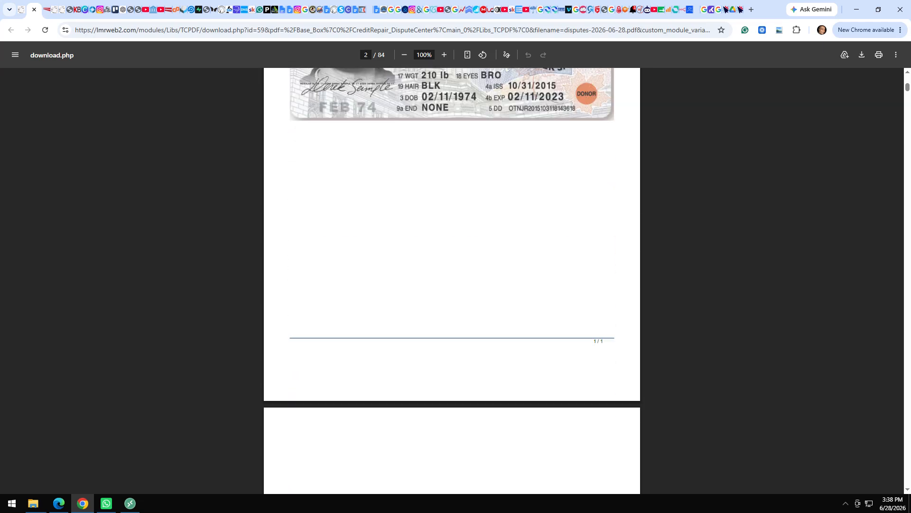
{"action": "scroll", "coordinate": [452, 281], "scroll_direction": "down", "scroll_amount": 10}
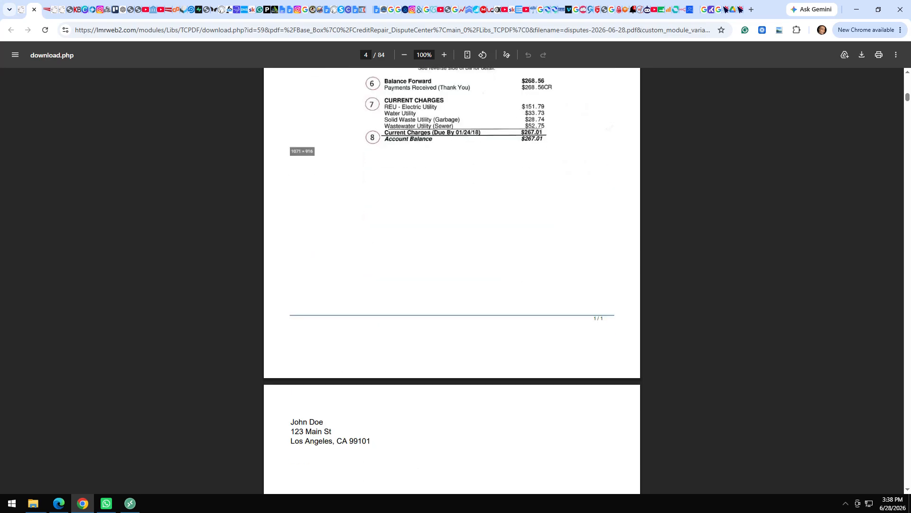
{"action": "scroll", "coordinate": [452, 280], "scroll_direction": "down", "scroll_amount": 6}
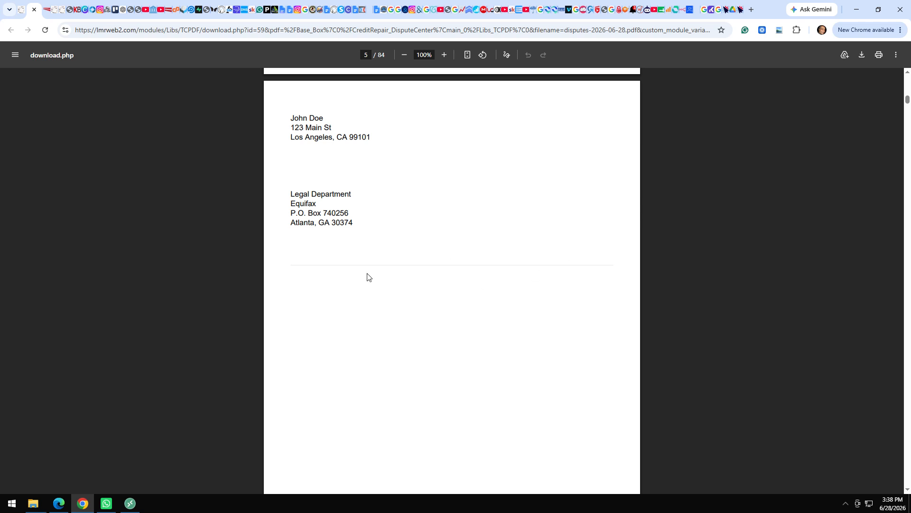
{"action": "left_click", "coordinate": [395, 296]}
{"action": "scroll", "coordinate": [396, 298], "scroll_direction": "down", "scroll_amount": 7}
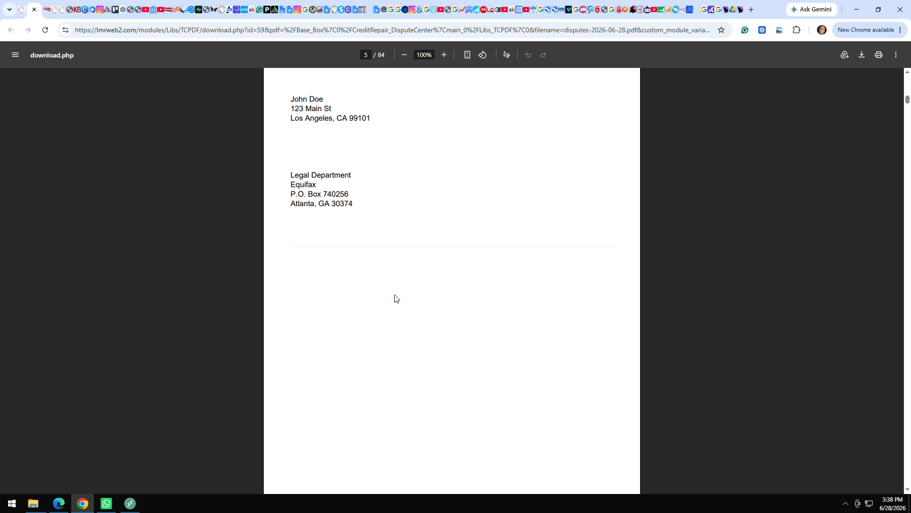
{"action": "scroll", "coordinate": [396, 298], "scroll_direction": "down", "scroll_amount": 4}
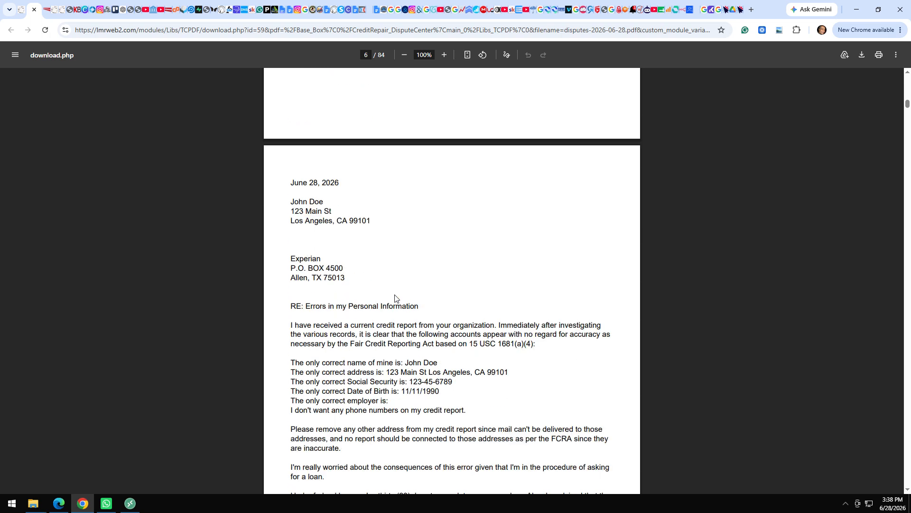
{"action": "scroll", "coordinate": [395, 297], "scroll_direction": "down", "scroll_amount": 13}
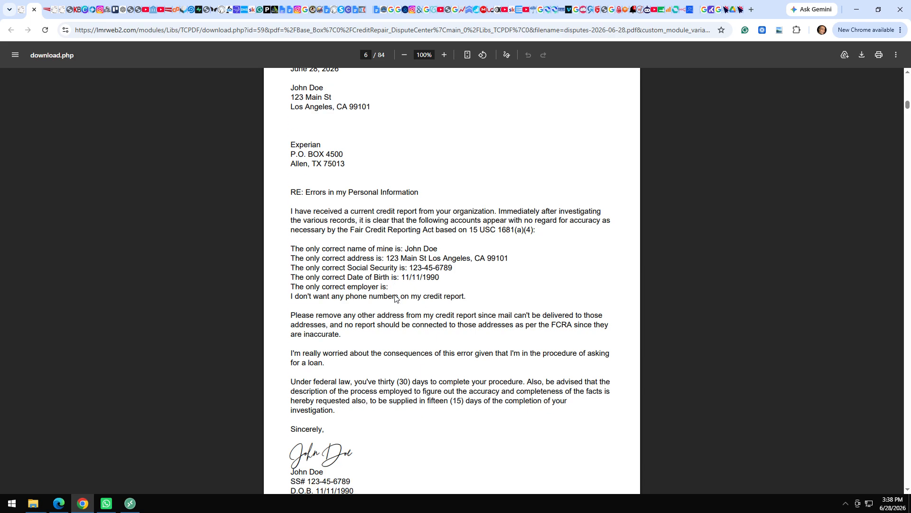
{"action": "scroll", "coordinate": [396, 298], "scroll_direction": "down", "scroll_amount": 20}
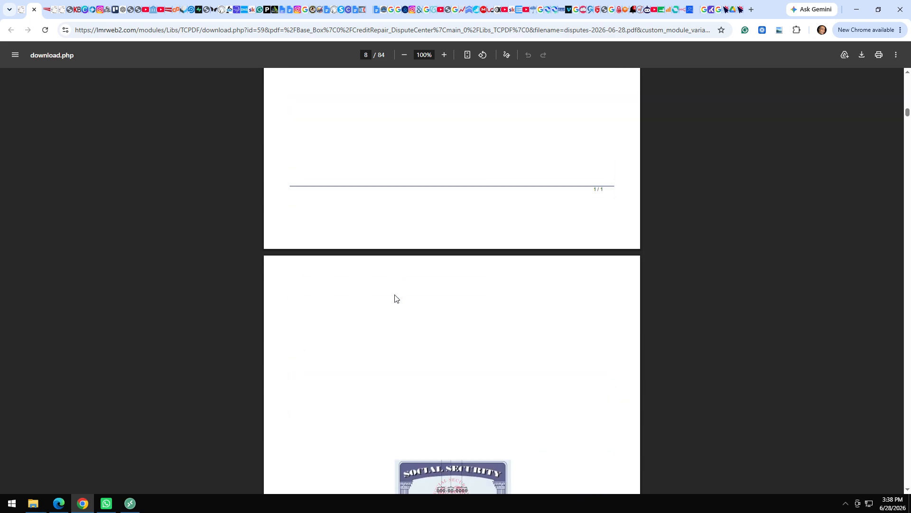
{"action": "scroll", "coordinate": [396, 298], "scroll_direction": "down", "scroll_amount": 6}
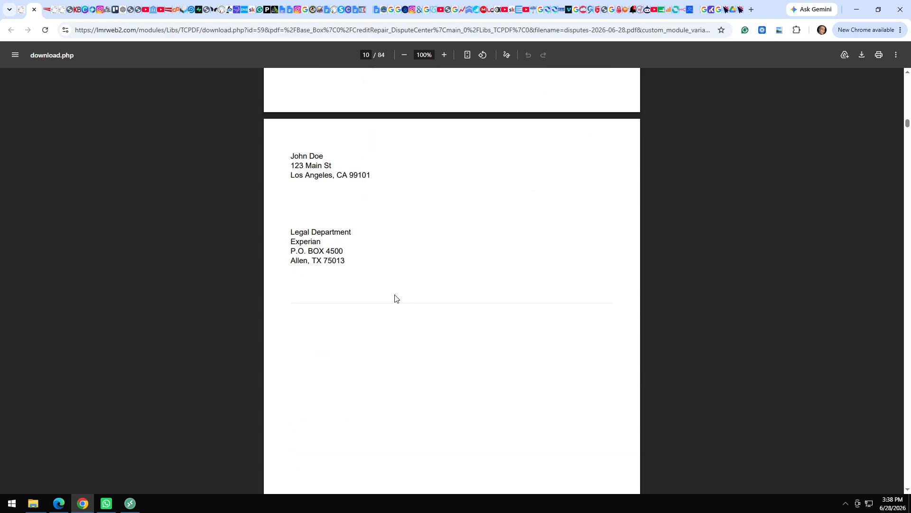
{"action": "scroll", "coordinate": [395, 298], "scroll_direction": "down", "scroll_amount": 11}
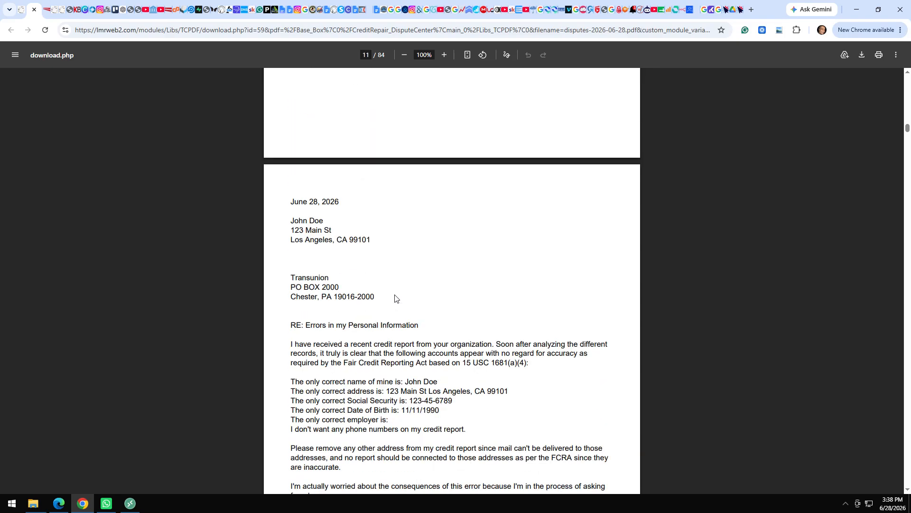
{"action": "scroll", "coordinate": [395, 298], "scroll_direction": "down", "scroll_amount": 17}
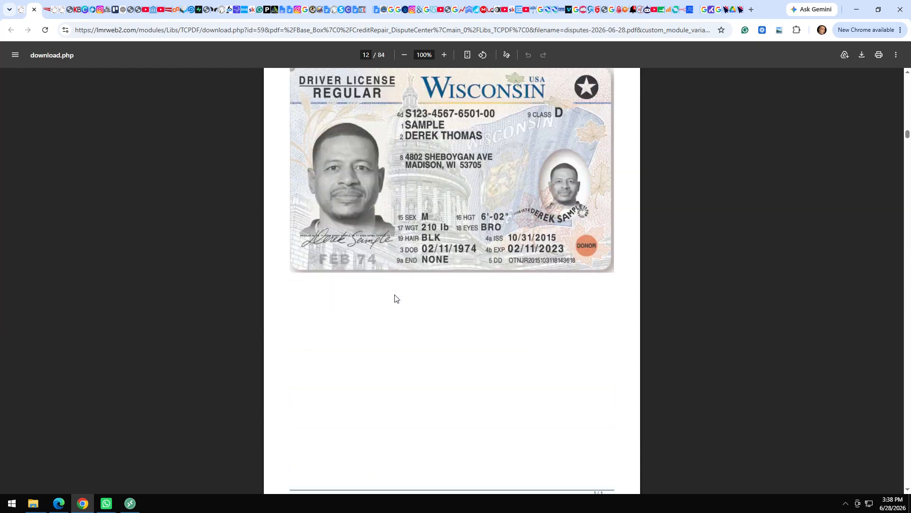
{"action": "scroll", "coordinate": [394, 298], "scroll_direction": "down", "scroll_amount": 18}
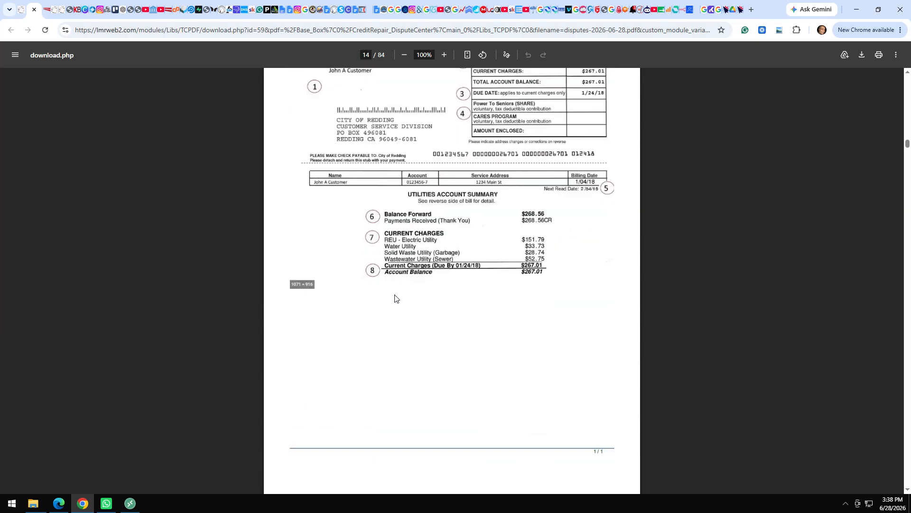
{"action": "scroll", "coordinate": [395, 298], "scroll_direction": "down", "scroll_amount": 9}
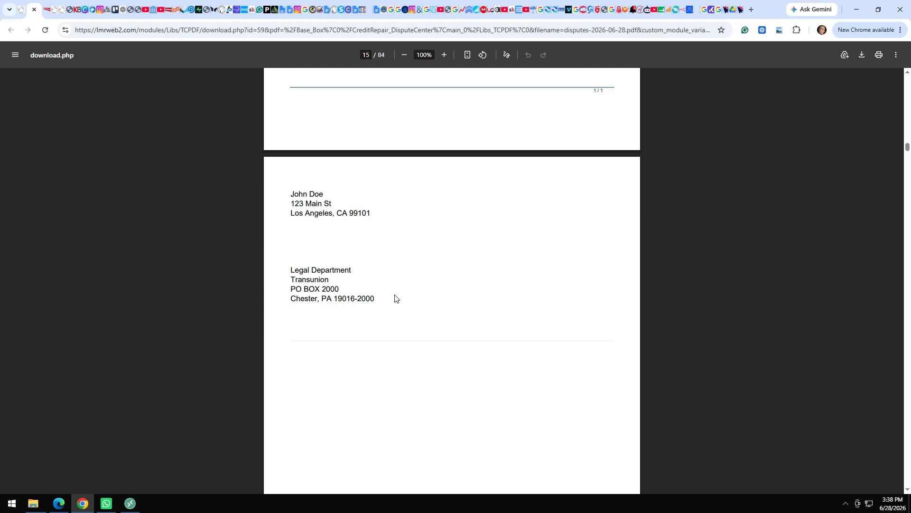
{"action": "scroll", "coordinate": [395, 298], "scroll_direction": "down", "scroll_amount": 7}
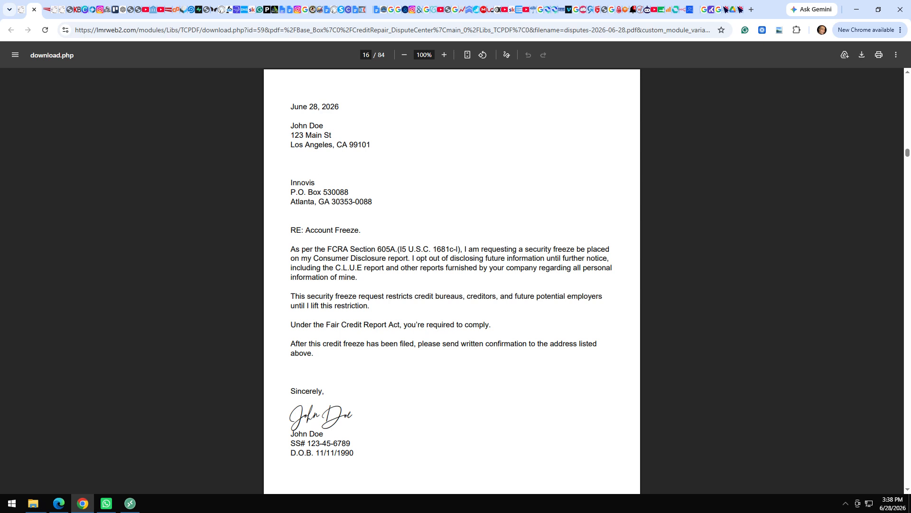
{"action": "left_click_drag", "start_coordinate": [286, 182], "coordinate": [375, 201]}
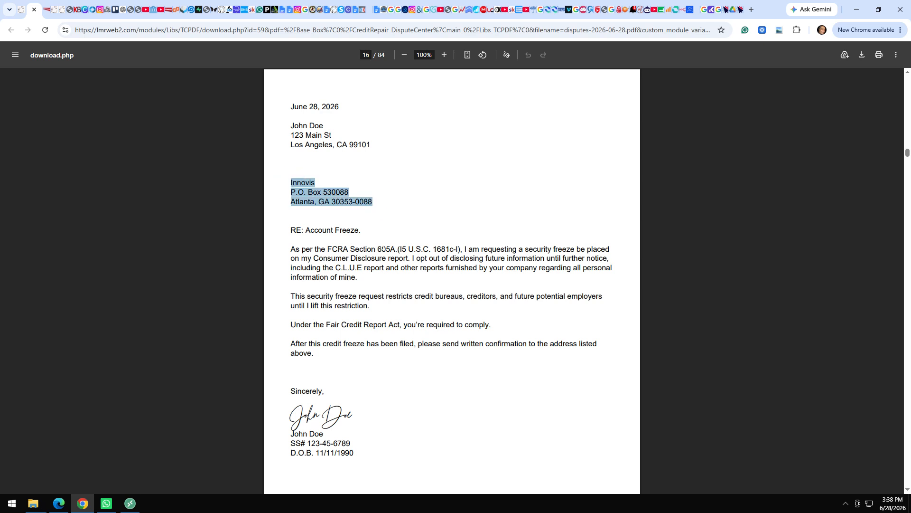
{"action": "left_click", "coordinate": [362, 232]}
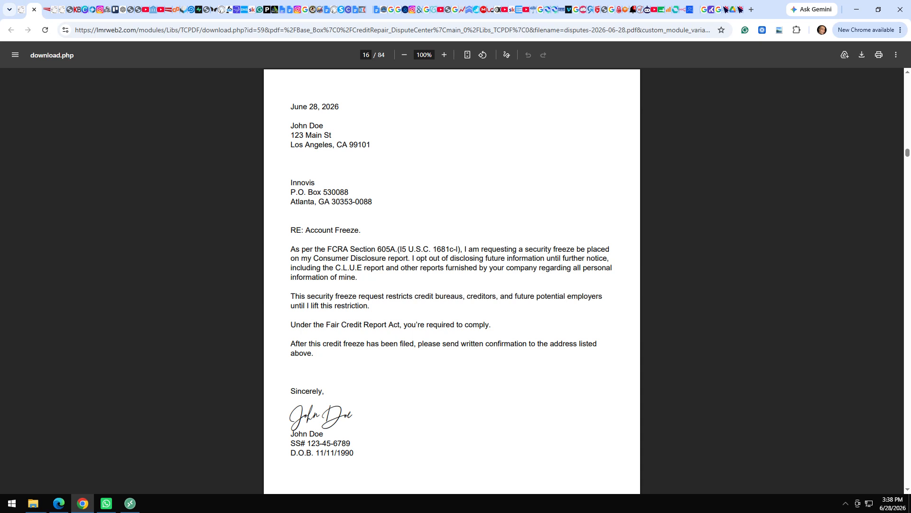
Highlight the Innovis letter's Account Freeze subject, FCRA Section 605A citation and closing, then the Chex Systems address.
{"action": "left_click_drag", "start_coordinate": [362, 230], "coordinate": [303, 231]}
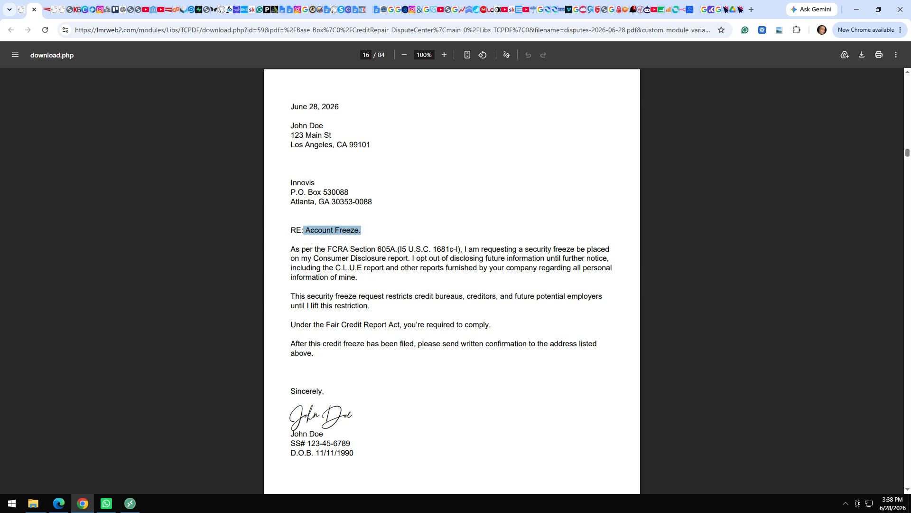
{"action": "left_click_drag", "start_coordinate": [459, 249], "coordinate": [317, 249]}
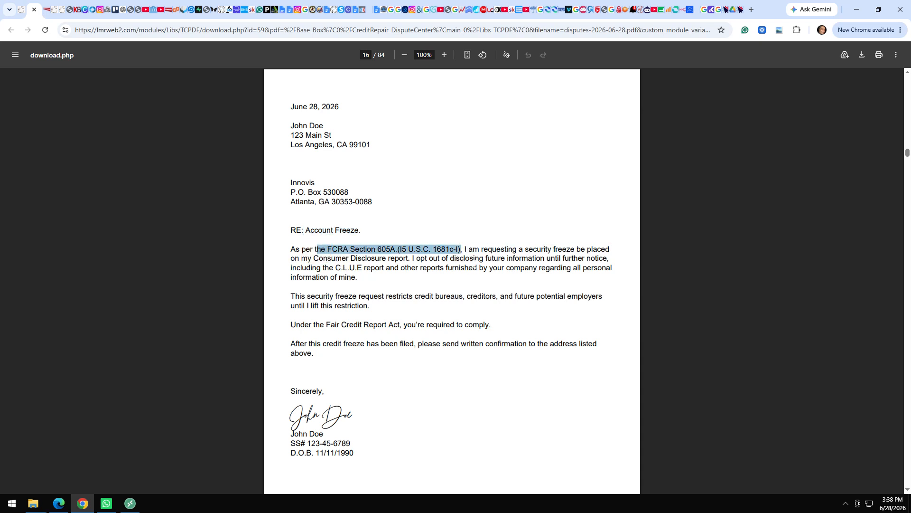
{"action": "left_click_drag", "start_coordinate": [474, 269], "coordinate": [446, 345]}
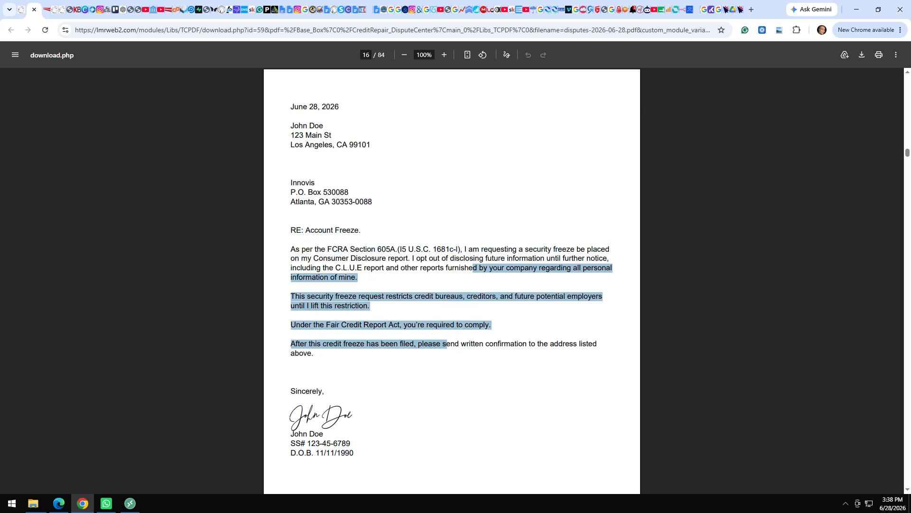
{"action": "left_click", "coordinate": [388, 455]}
{"action": "scroll", "coordinate": [389, 455], "scroll_direction": "down", "scroll_amount": 8}
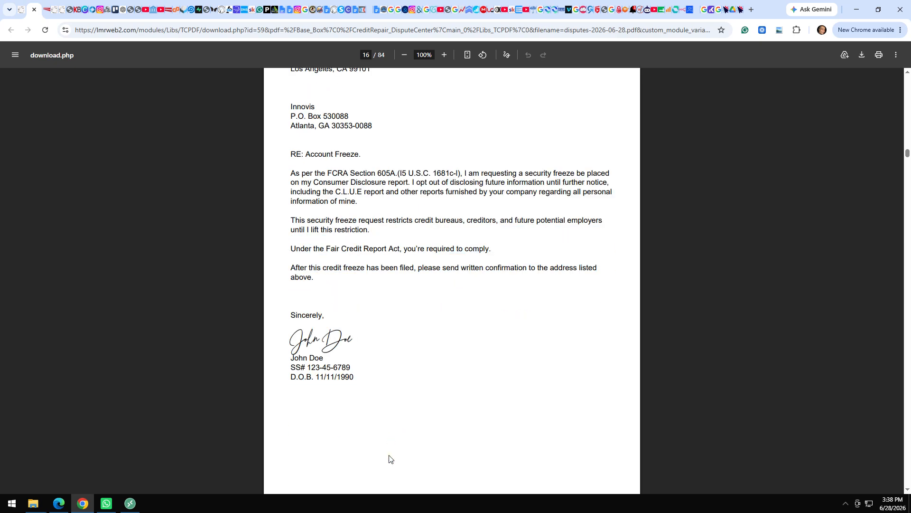
{"action": "scroll", "coordinate": [389, 456], "scroll_direction": "down", "scroll_amount": 17}
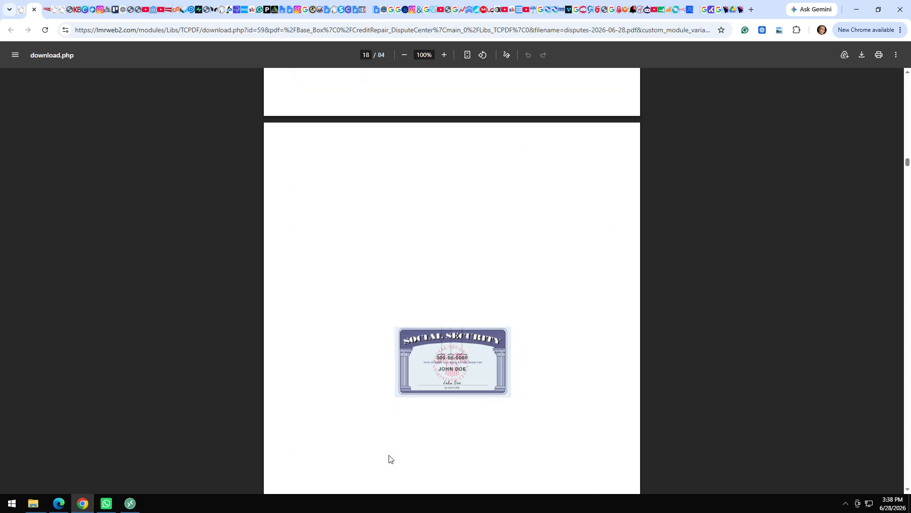
{"action": "scroll", "coordinate": [389, 458], "scroll_direction": "down", "scroll_amount": 15}
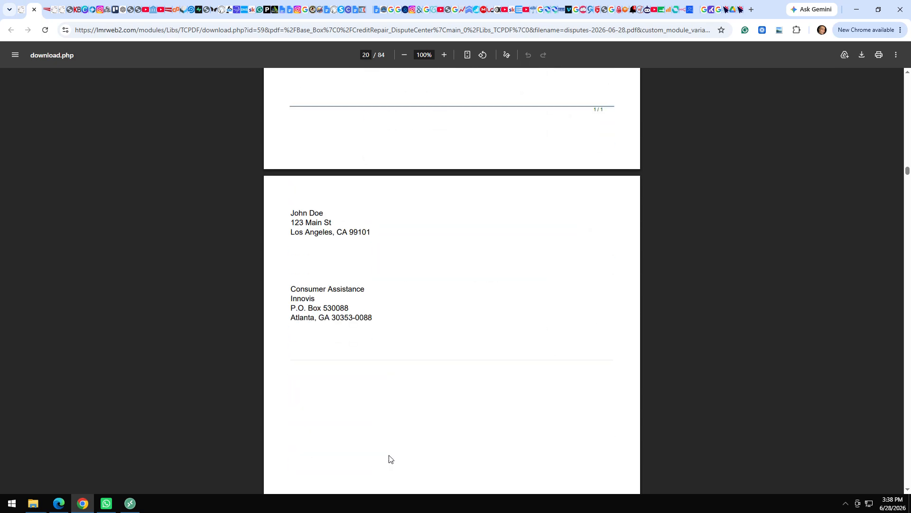
{"action": "scroll", "coordinate": [388, 458], "scroll_direction": "down", "scroll_amount": 12}
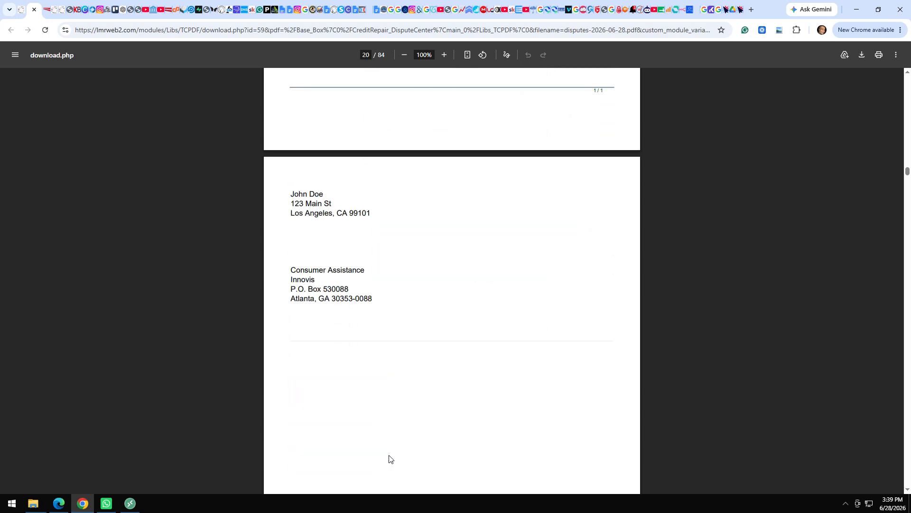
{"action": "scroll", "coordinate": [389, 459], "scroll_direction": "down", "scroll_amount": 1}
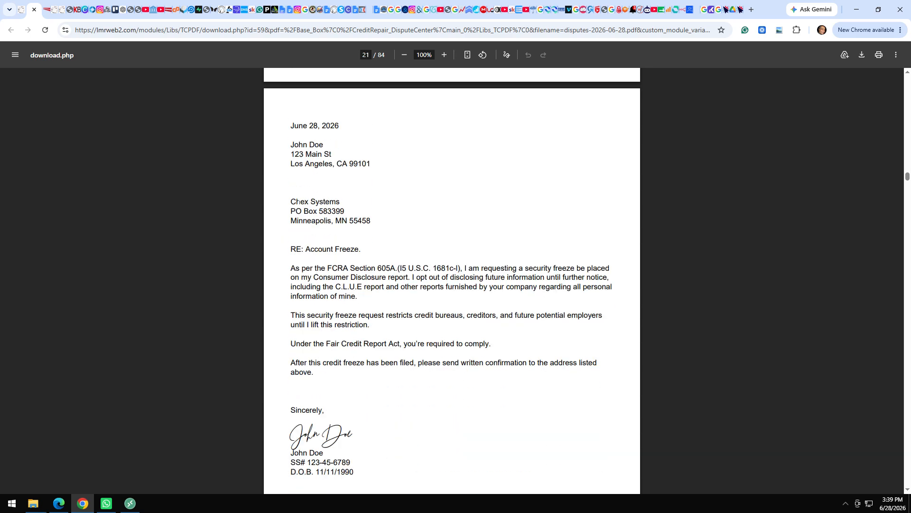
{"action": "left_click_drag", "start_coordinate": [294, 199], "coordinate": [398, 225]}
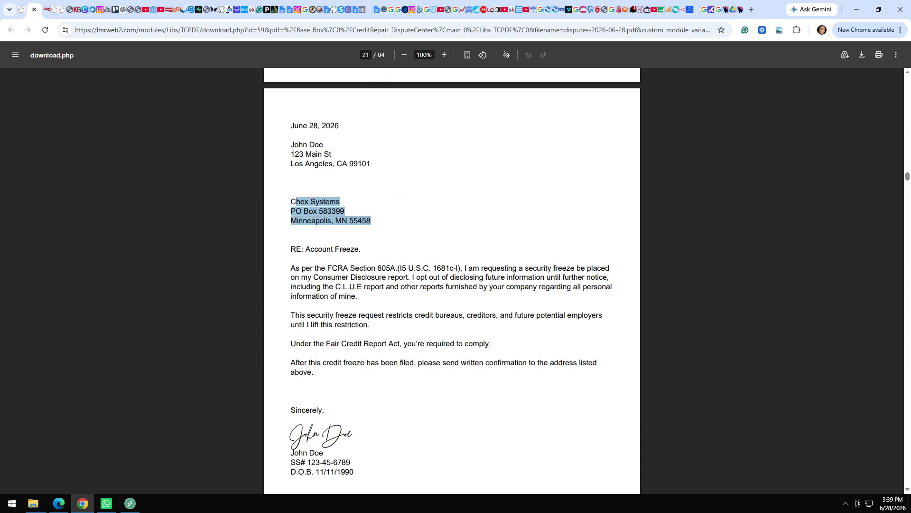
{"action": "left_click", "coordinate": [366, 56]}
{"action": "type", "text": "67"}
{"action": "key", "text": "Return"}
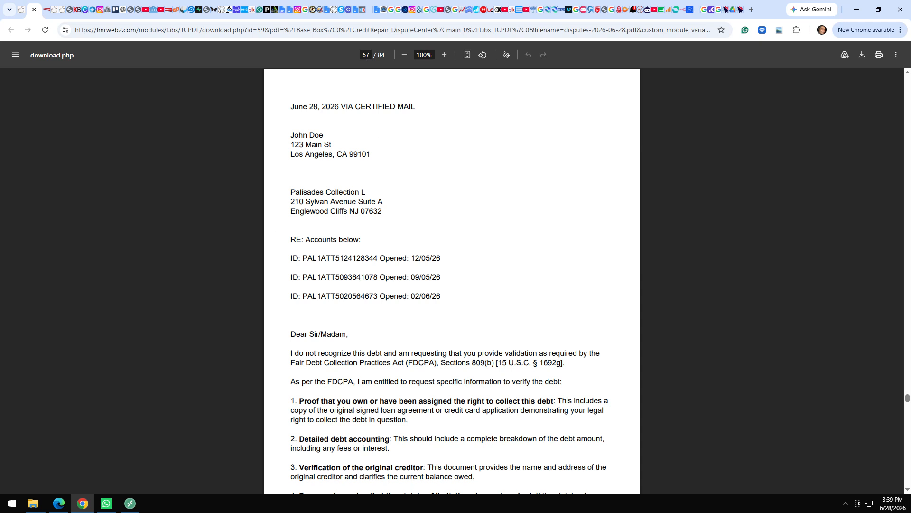
{"action": "left_click_drag", "start_coordinate": [291, 192], "coordinate": [389, 206]}
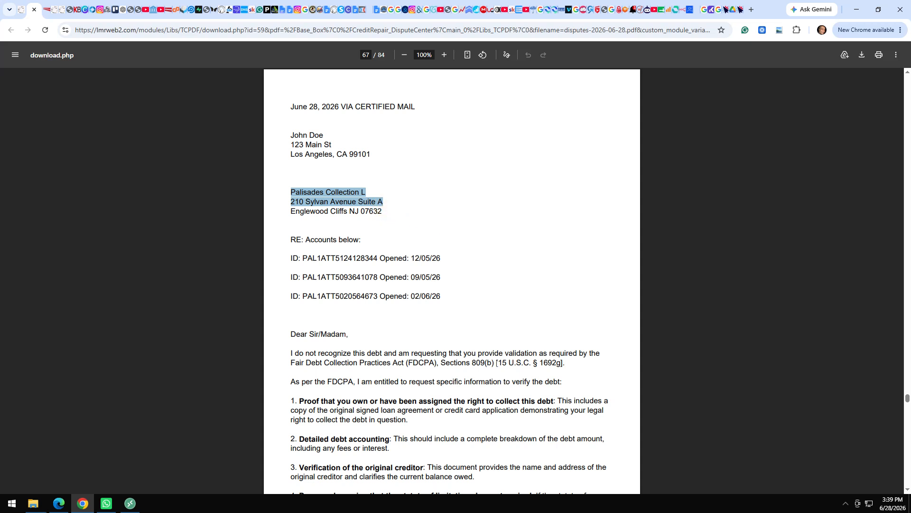
{"action": "left_click_drag", "start_coordinate": [562, 362], "coordinate": [284, 361]}
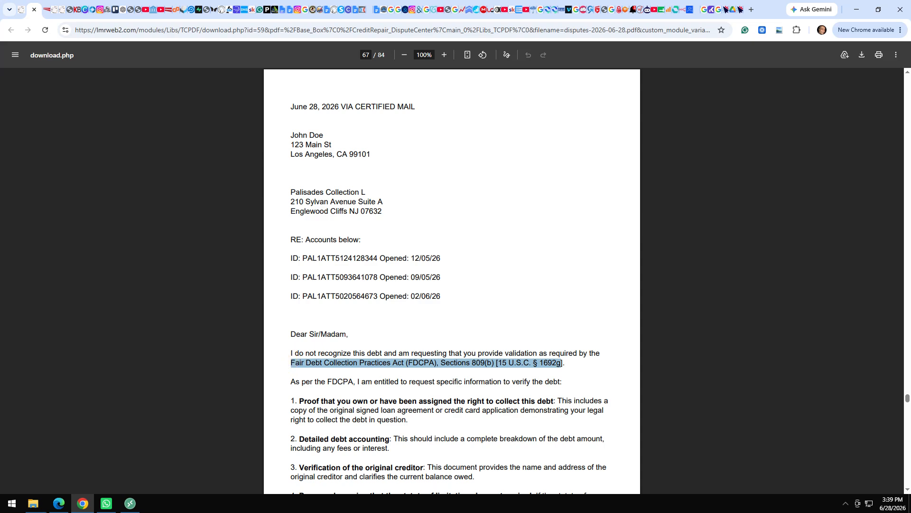
{"action": "left_click", "coordinate": [285, 390]}
{"action": "scroll", "coordinate": [285, 390], "scroll_direction": "down", "scroll_amount": 4}
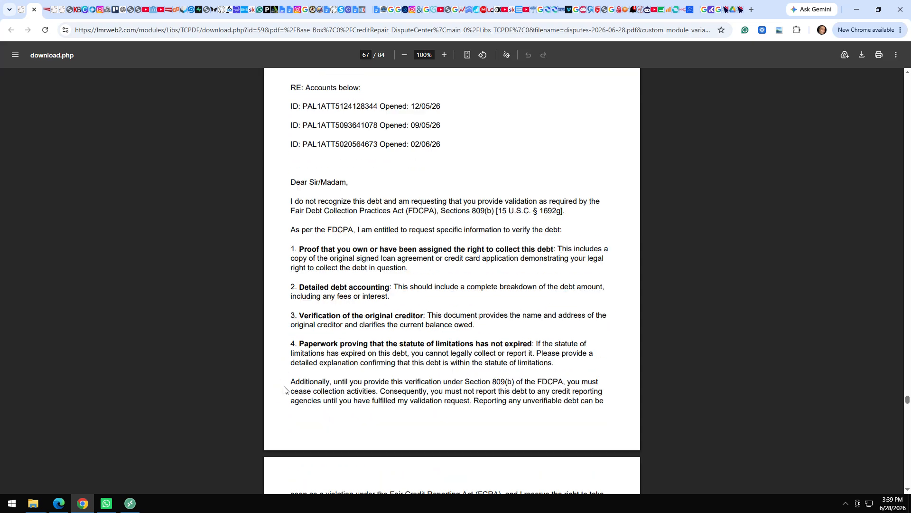
{"action": "left_click_drag", "start_coordinate": [290, 210], "coordinate": [352, 344]}
{"action": "left_click", "coordinate": [352, 344]}
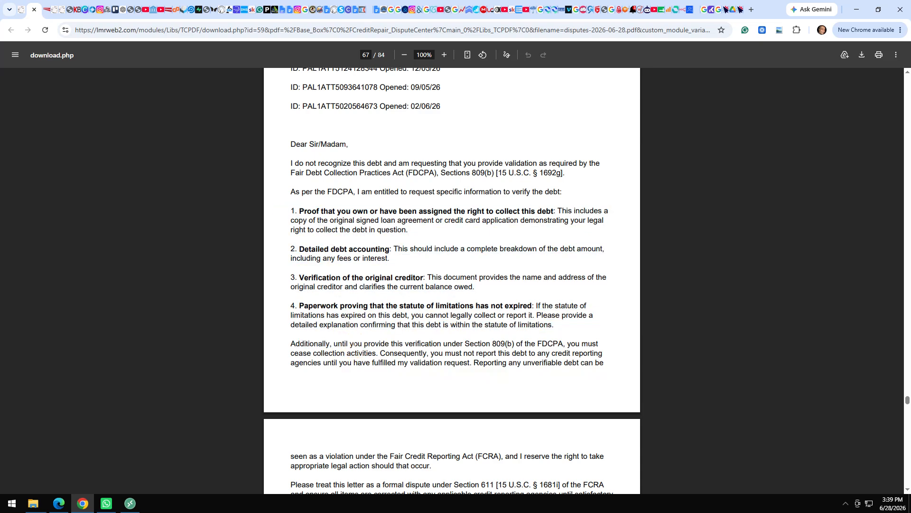
{"action": "scroll", "coordinate": [352, 344], "scroll_direction": "down", "scroll_amount": 7}
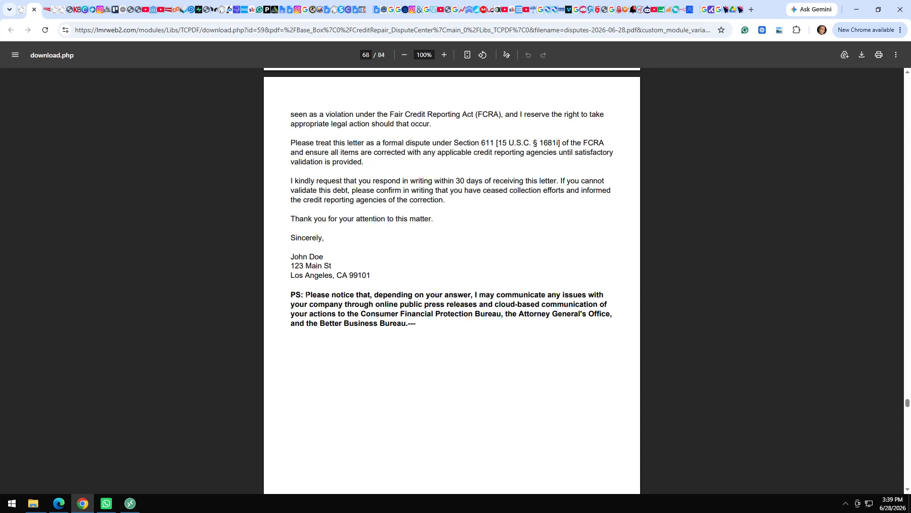
{"action": "left_click_drag", "start_coordinate": [306, 294], "coordinate": [407, 322]}
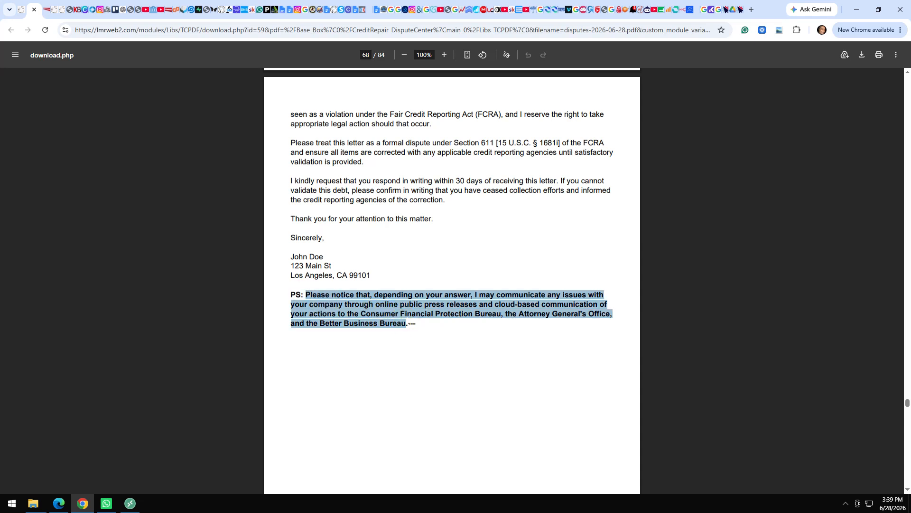
{"action": "left_click", "coordinate": [418, 273]}
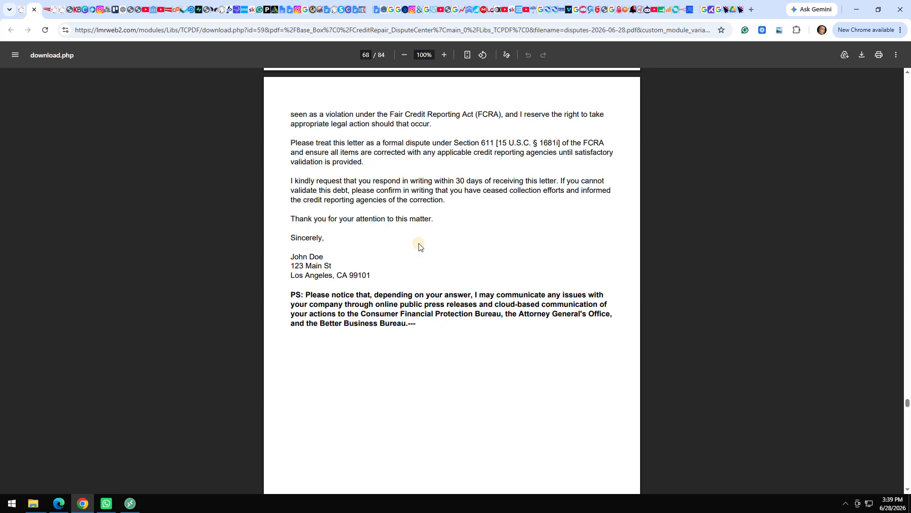
{"action": "scroll", "coordinate": [419, 246], "scroll_direction": "down", "scroll_amount": 3}
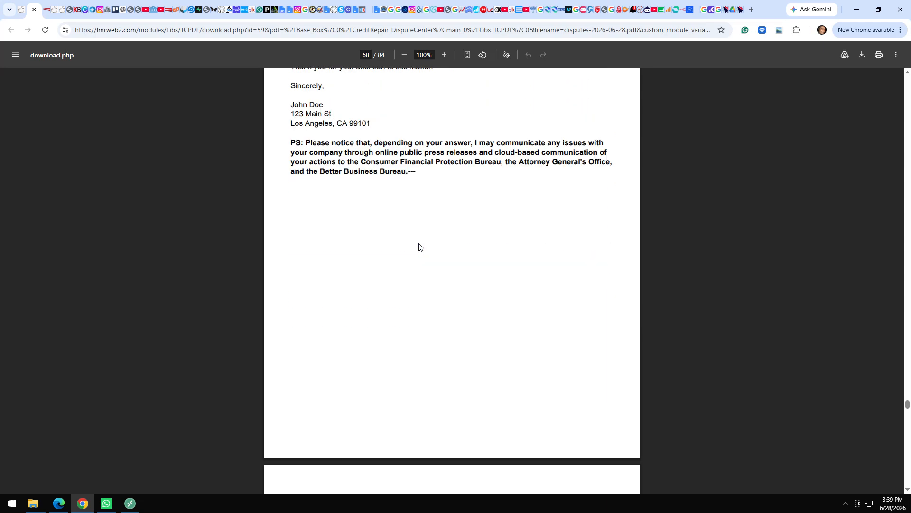
{"action": "scroll", "coordinate": [418, 247], "scroll_direction": "down", "scroll_amount": 5}
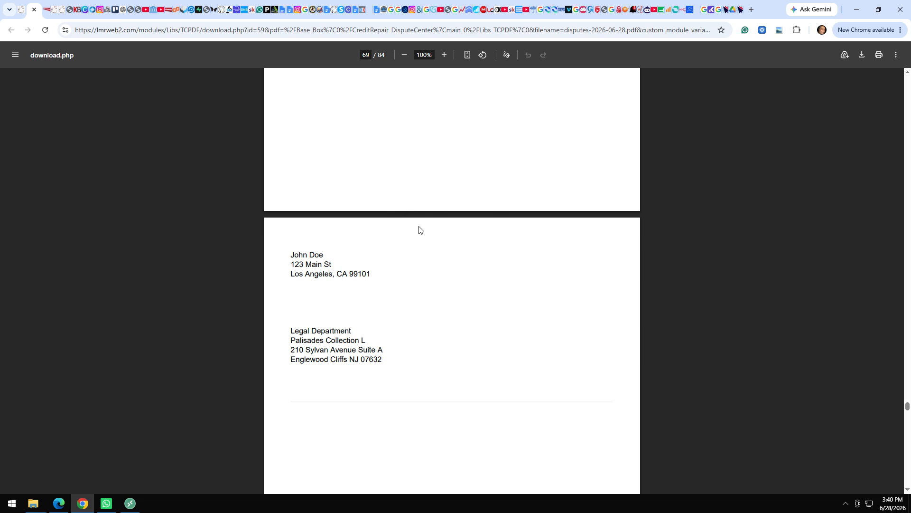
{"action": "scroll", "coordinate": [418, 226], "scroll_direction": "down", "scroll_amount": 1}
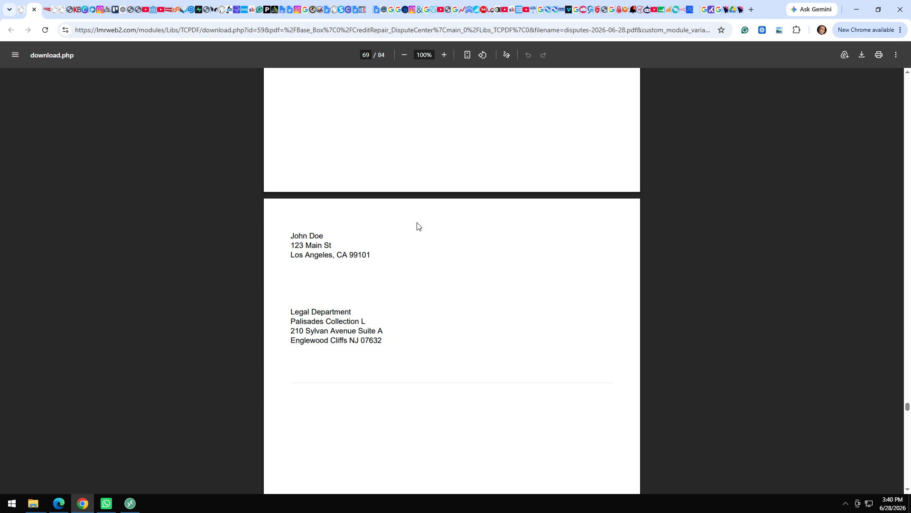
{"action": "scroll", "coordinate": [418, 226], "scroll_direction": "down", "scroll_amount": 1}
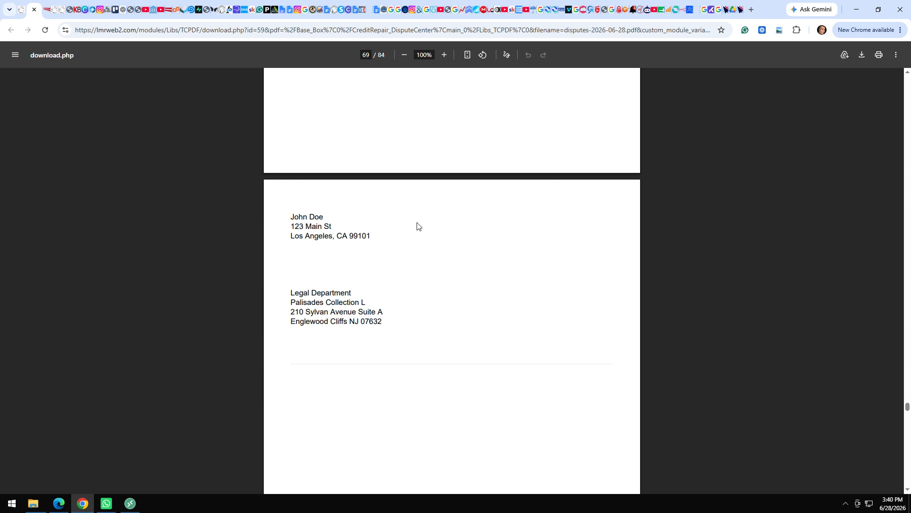
{"action": "scroll", "coordinate": [417, 226], "scroll_direction": "down", "scroll_amount": 2}
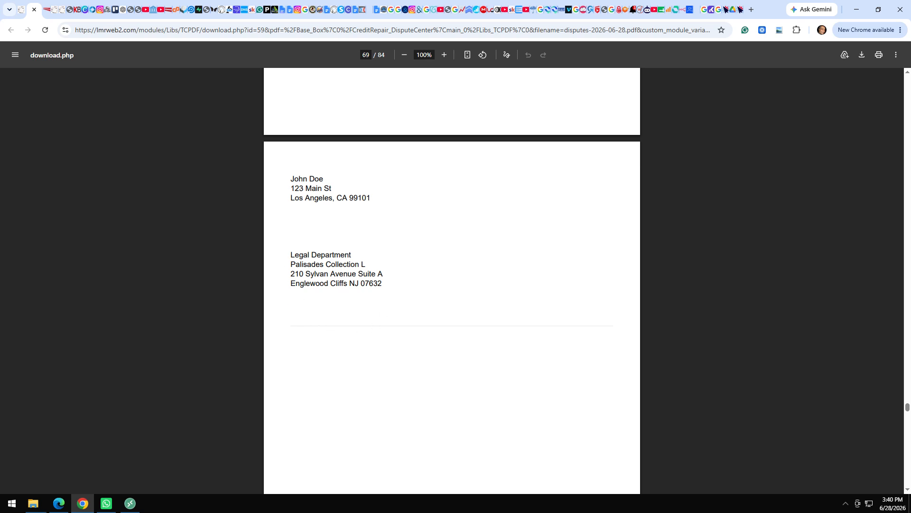
{"action": "left_click_drag", "start_coordinate": [290, 252], "coordinate": [383, 284]}
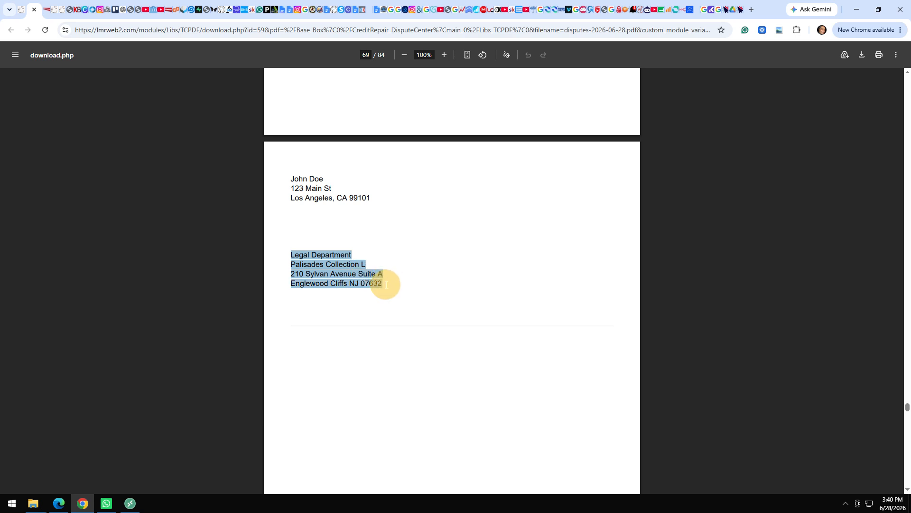
{"action": "left_click", "coordinate": [462, 322]}
{"action": "scroll", "coordinate": [462, 322], "scroll_direction": "down", "scroll_amount": 8}
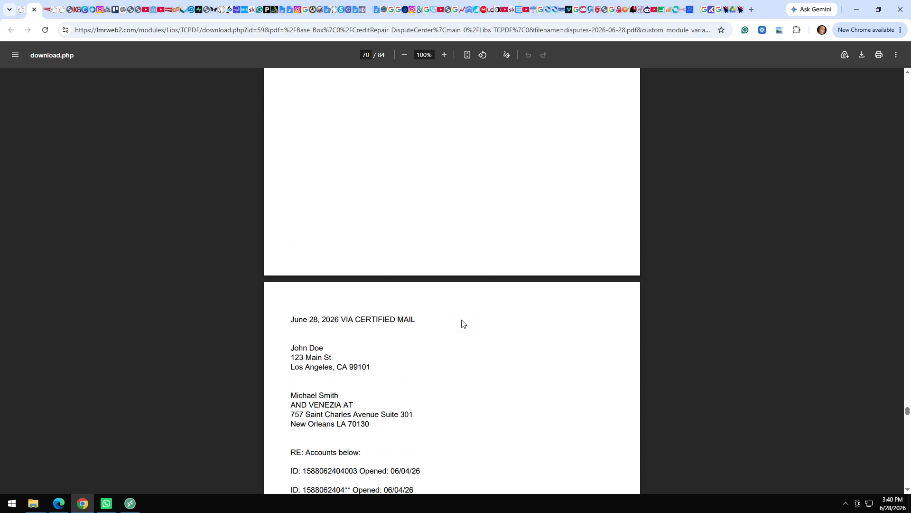
{"action": "scroll", "coordinate": [463, 324], "scroll_direction": "down", "scroll_amount": 3}
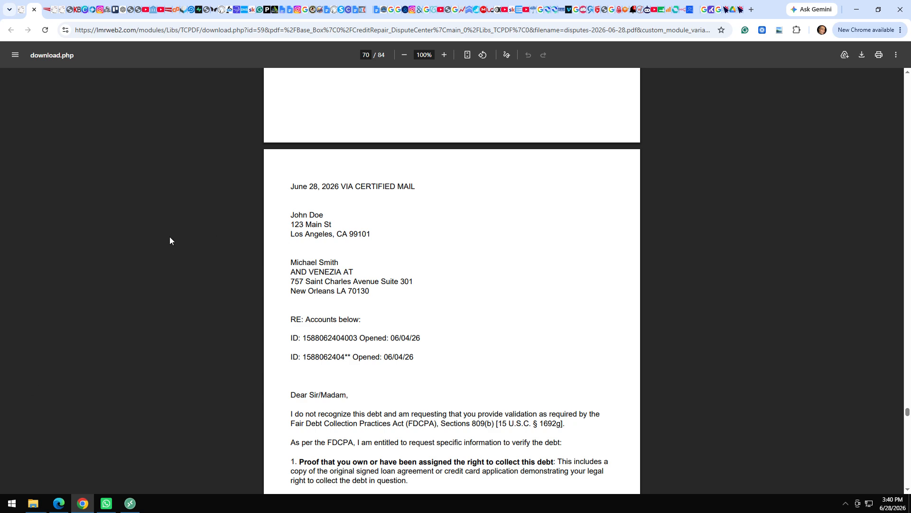
{"action": "scroll", "coordinate": [293, 290], "scroll_direction": "down", "scroll_amount": 5}
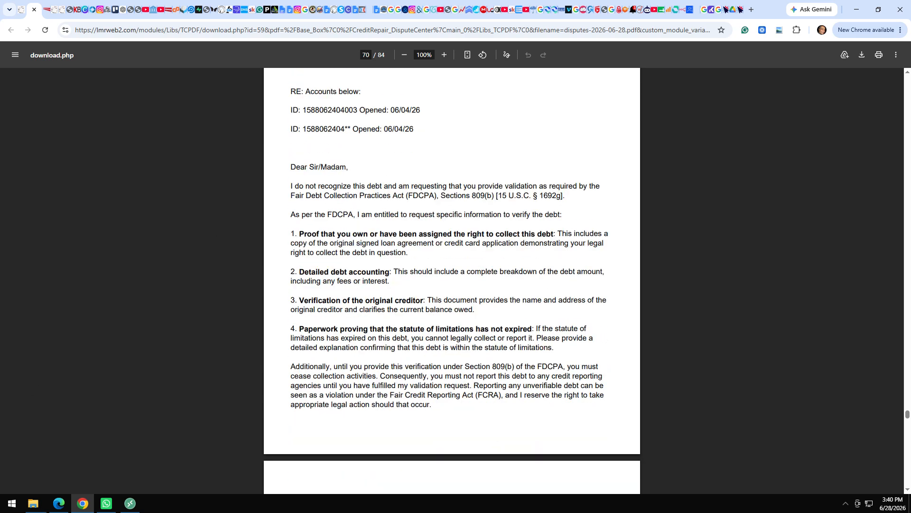
{"action": "scroll", "coordinate": [452, 281], "scroll_direction": "down", "scroll_amount": 2}
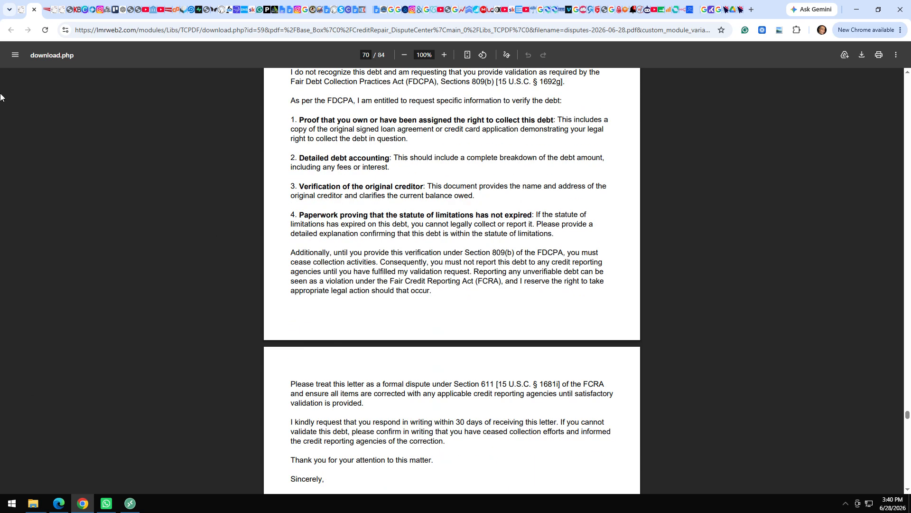
{"action": "left_click", "coordinate": [24, 13]}
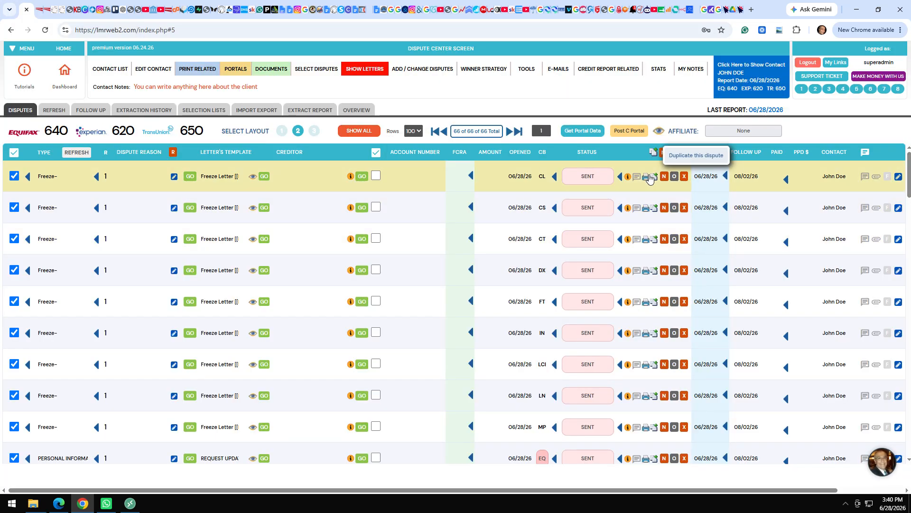
Post the disputes to the client portal, view it as the client, and open the latest credit report.
{"action": "left_click", "coordinate": [628, 132]}
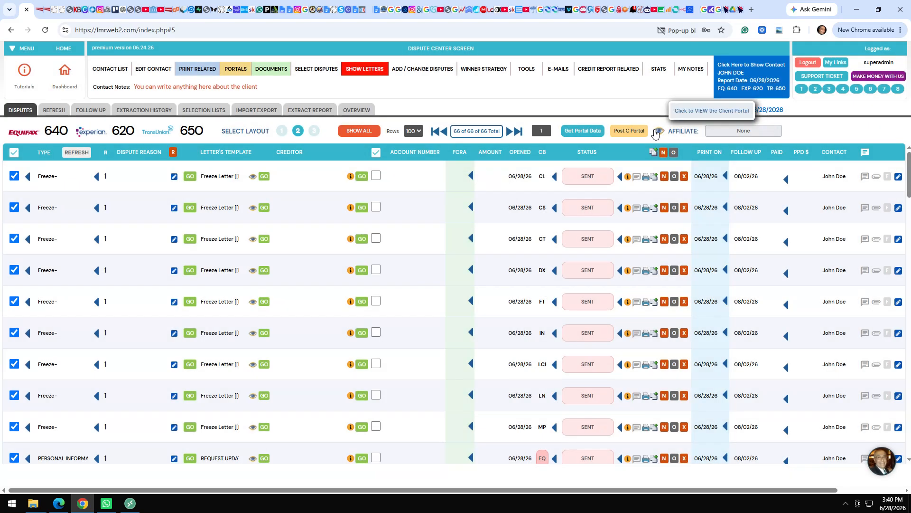
{"action": "left_click", "coordinate": [659, 132]}
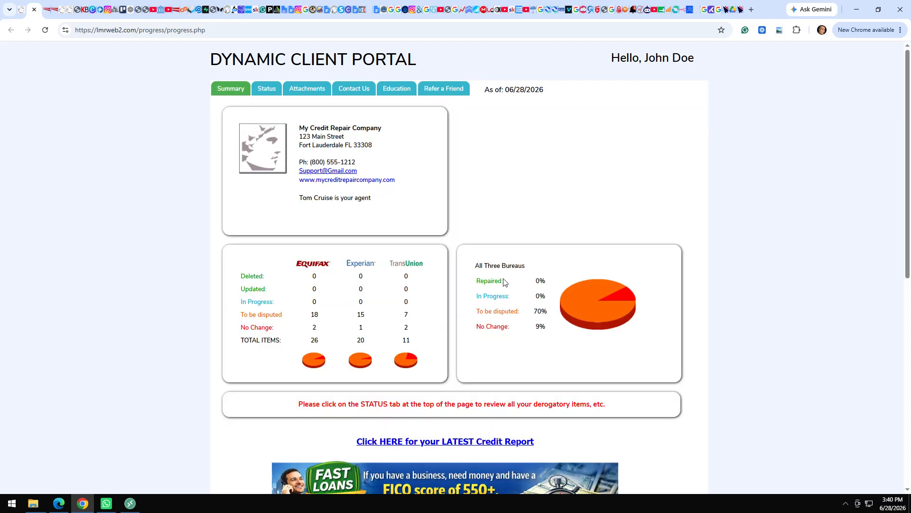
{"action": "left_click", "coordinate": [402, 442]}
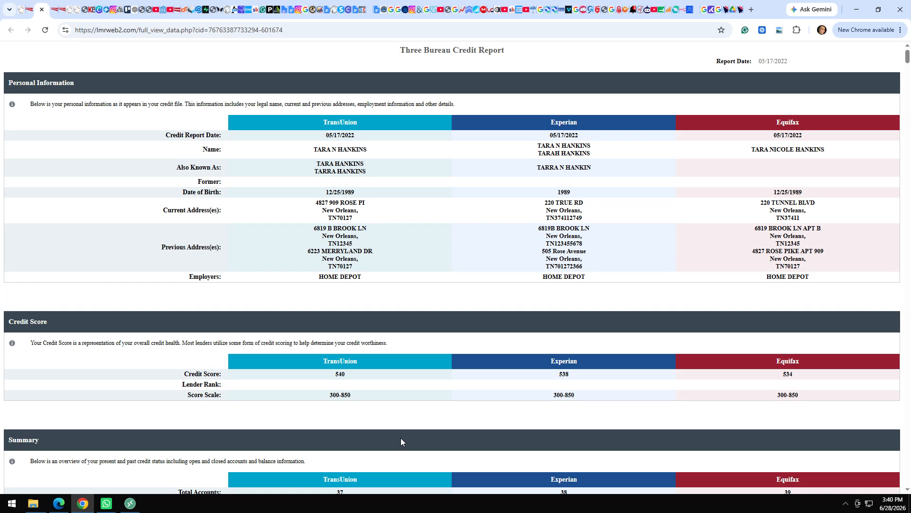
{"action": "scroll", "coordinate": [401, 441], "scroll_direction": "down", "scroll_amount": 7}
{"action": "scroll", "coordinate": [401, 441], "scroll_direction": "up", "scroll_amount": 6}
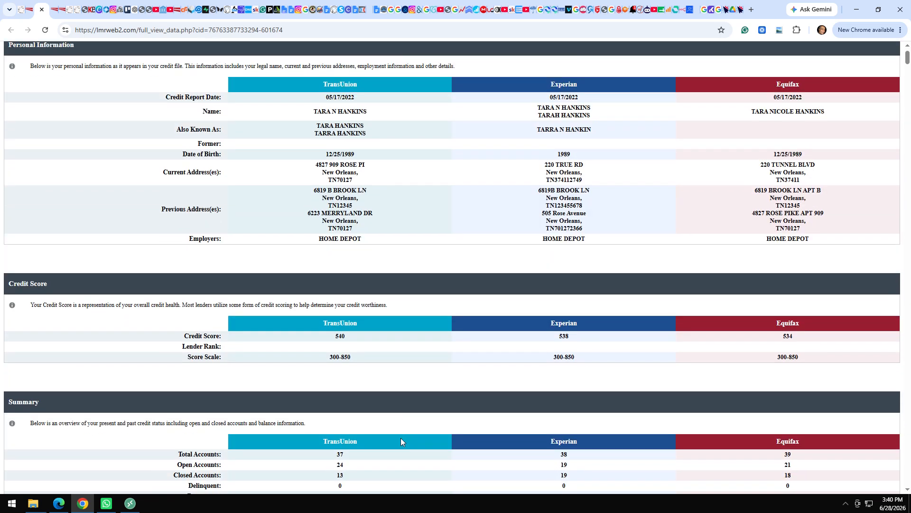
{"action": "scroll", "coordinate": [401, 441], "scroll_direction": "down", "scroll_amount": 20}
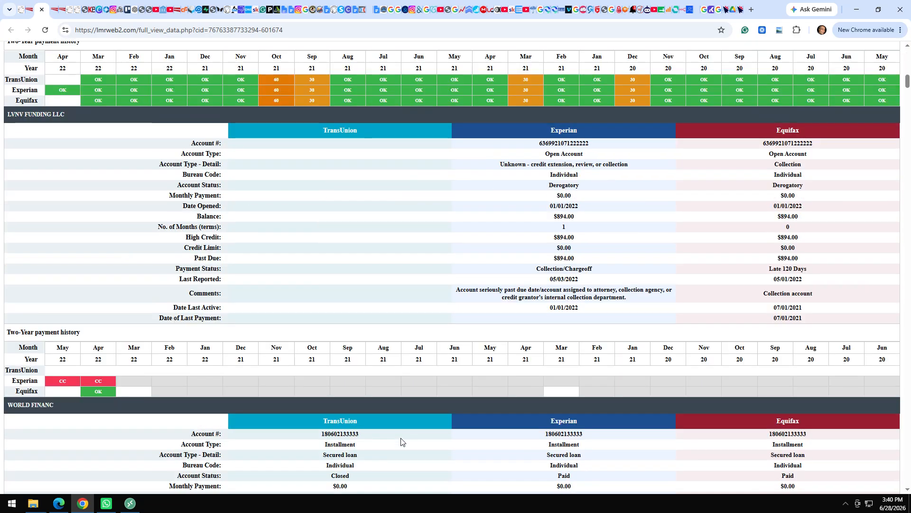
{"action": "scroll", "coordinate": [401, 442], "scroll_direction": "down", "scroll_amount": 20}
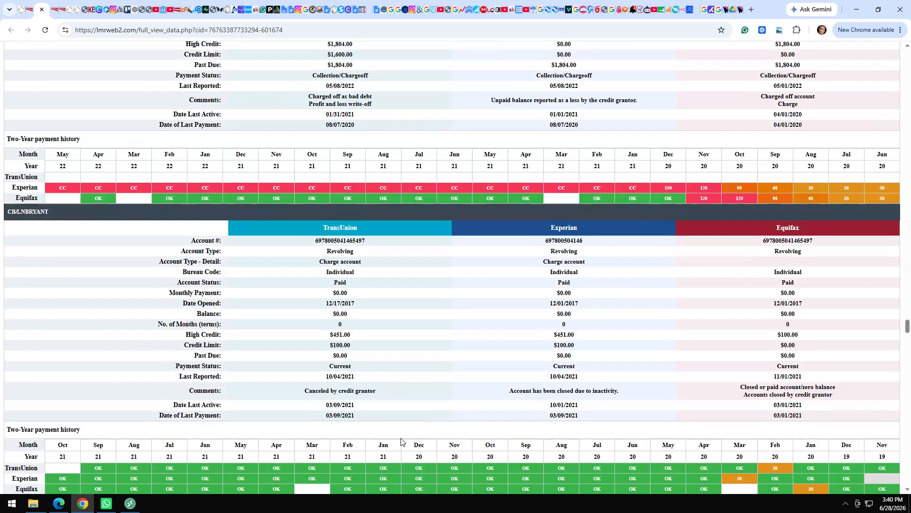
{"action": "scroll", "coordinate": [401, 441], "scroll_direction": "down", "scroll_amount": 20}
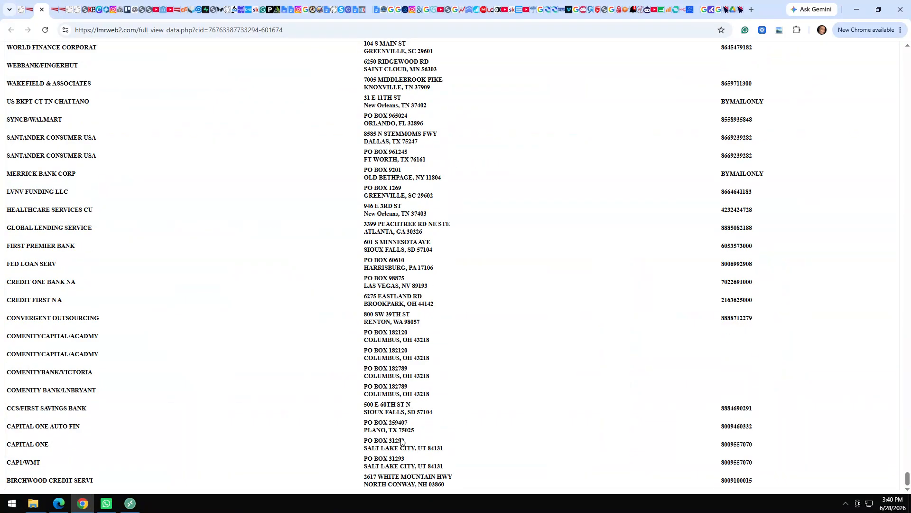
{"action": "left_click", "coordinate": [42, 10]}
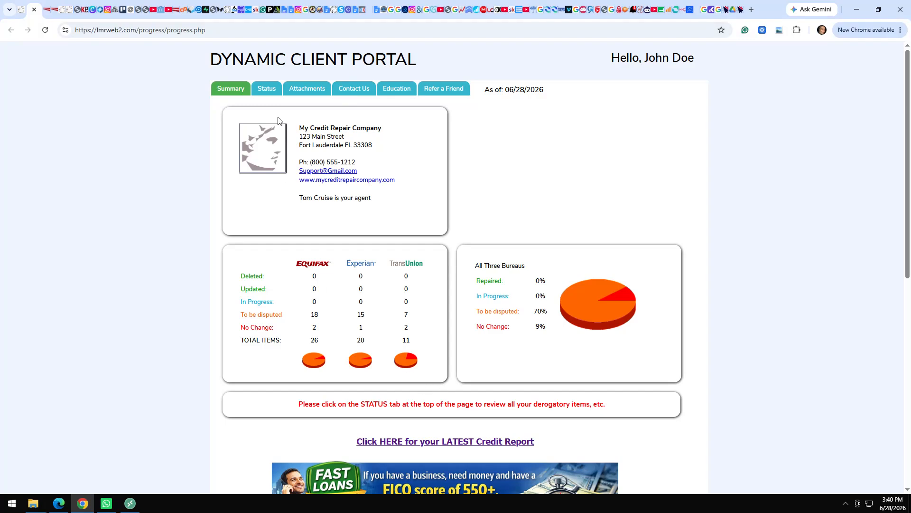
{"action": "left_click", "coordinate": [231, 451]}
{"action": "scroll", "coordinate": [233, 453], "scroll_direction": "down", "scroll_amount": 5}
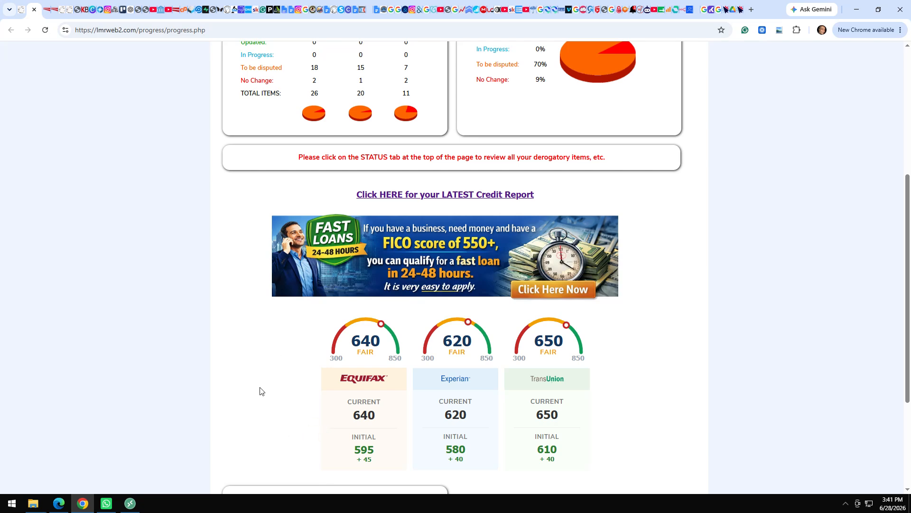
{"action": "scroll", "coordinate": [260, 391], "scroll_direction": "down", "scroll_amount": 3}
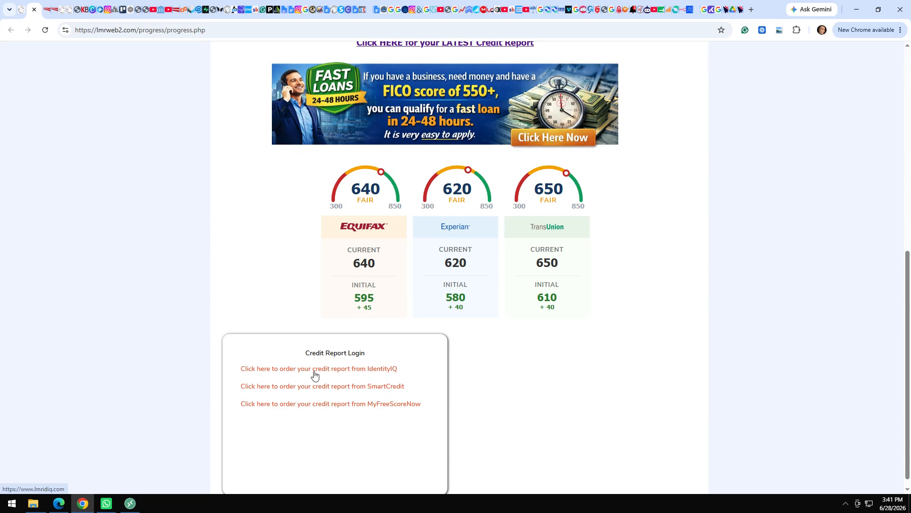
{"action": "scroll", "coordinate": [265, 275], "scroll_direction": "up", "scroll_amount": 2}
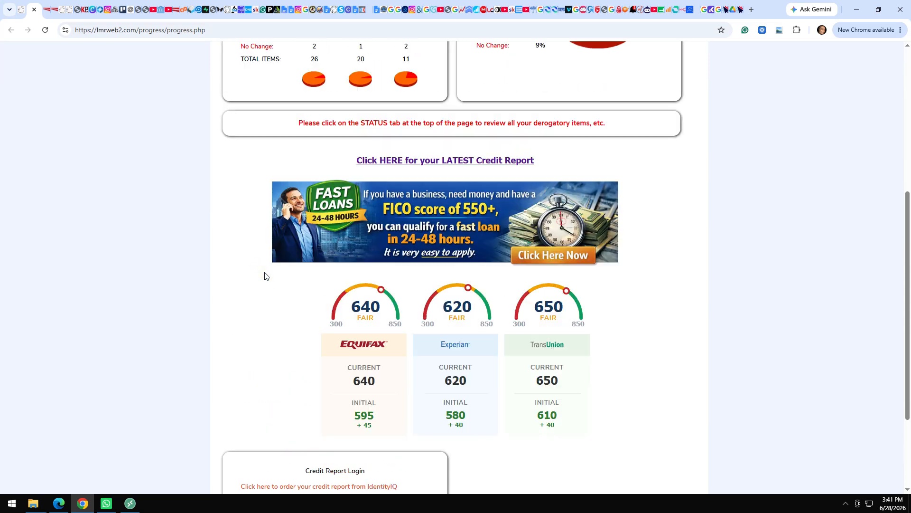
{"action": "scroll", "coordinate": [265, 276], "scroll_direction": "up", "scroll_amount": 3}
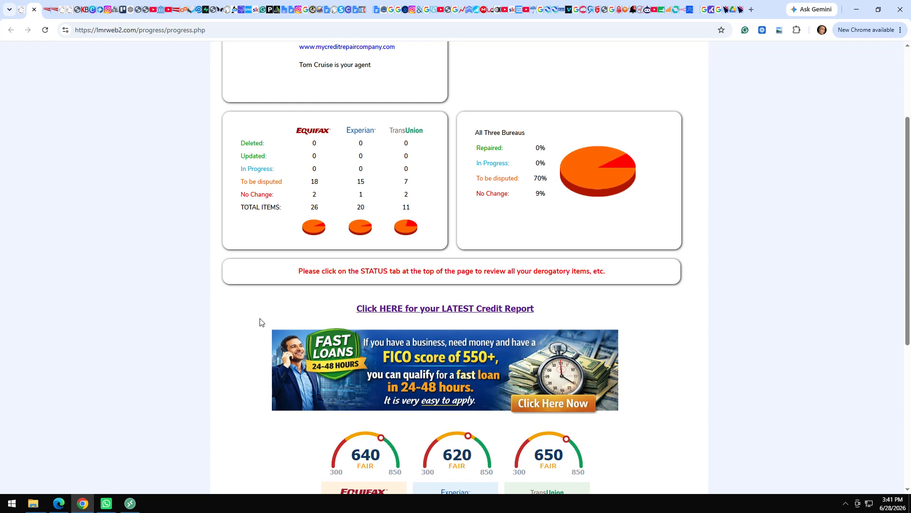
{"action": "scroll", "coordinate": [259, 322], "scroll_direction": "up", "scroll_amount": 3}
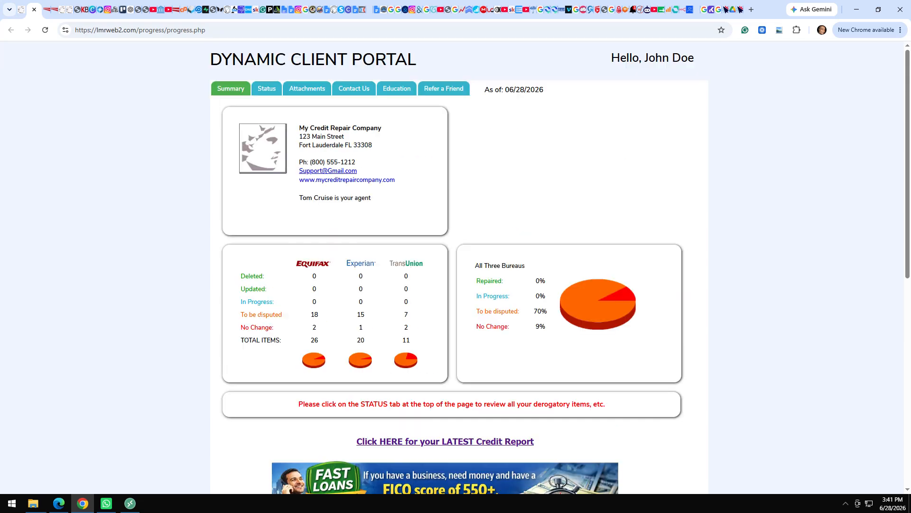
Open the Status page and filter the disputed items to Collection.
{"action": "left_click", "coordinate": [272, 89]}
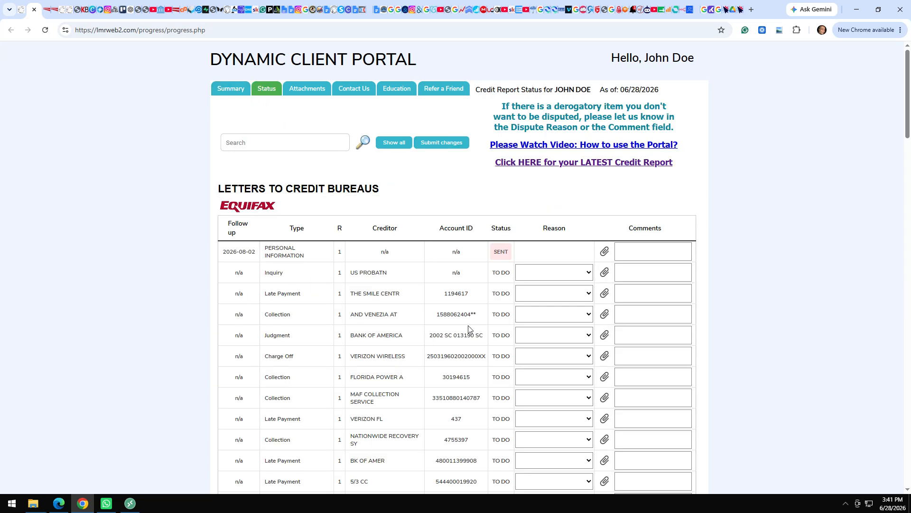
{"action": "left_click", "coordinate": [303, 143]}
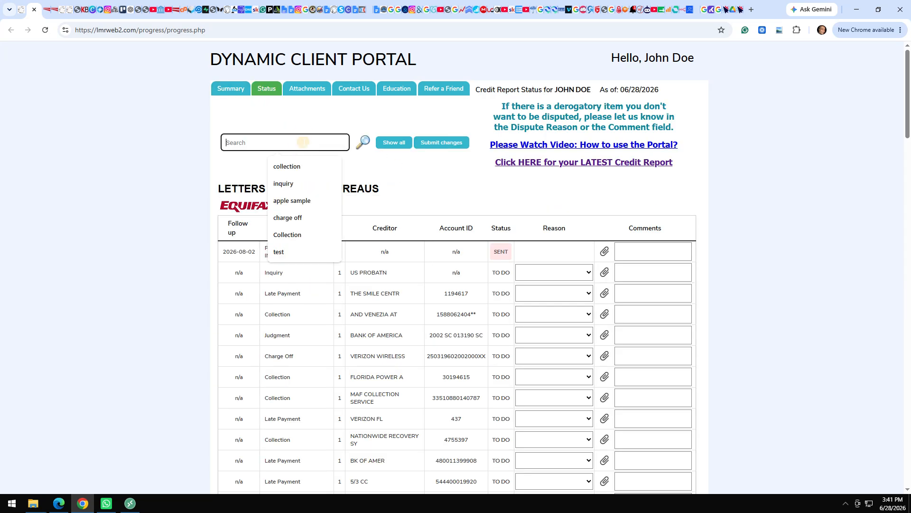
{"action": "left_click", "coordinate": [299, 169]}
{"action": "left_click", "coordinate": [366, 141]}
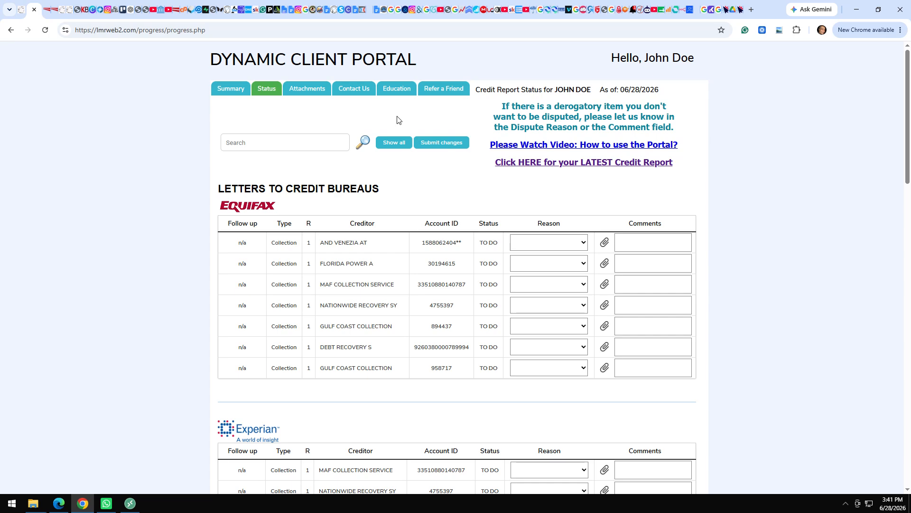
Show all item types in the Equifax table and highlight the US PROBATN creditor entry.
{"action": "left_click", "coordinate": [392, 142]}
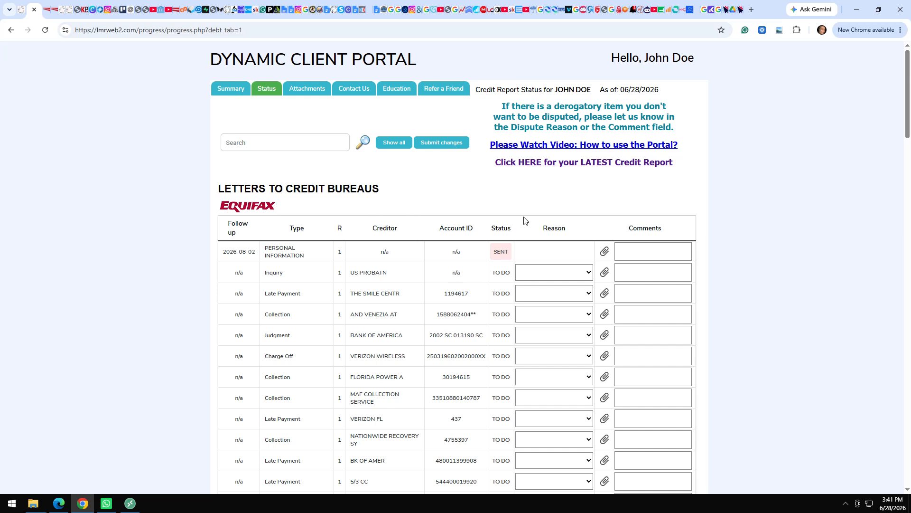
{"action": "double_click", "coordinate": [297, 228]}
{"action": "left_click_drag", "start_coordinate": [393, 273], "coordinate": [346, 269]}
{"action": "mouse_move", "coordinate": [498, 255]}
Set THE SMILE CENTR to Do not dispute and attach filled_in_check.png to AND VENEZIA AT with a comment.
{"action": "left_click", "coordinate": [586, 298]}
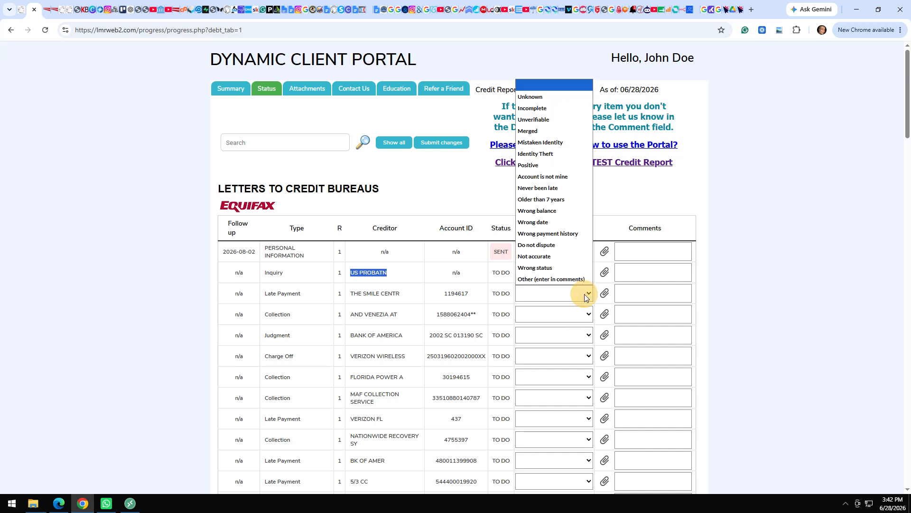
{"action": "left_click", "coordinate": [549, 245]}
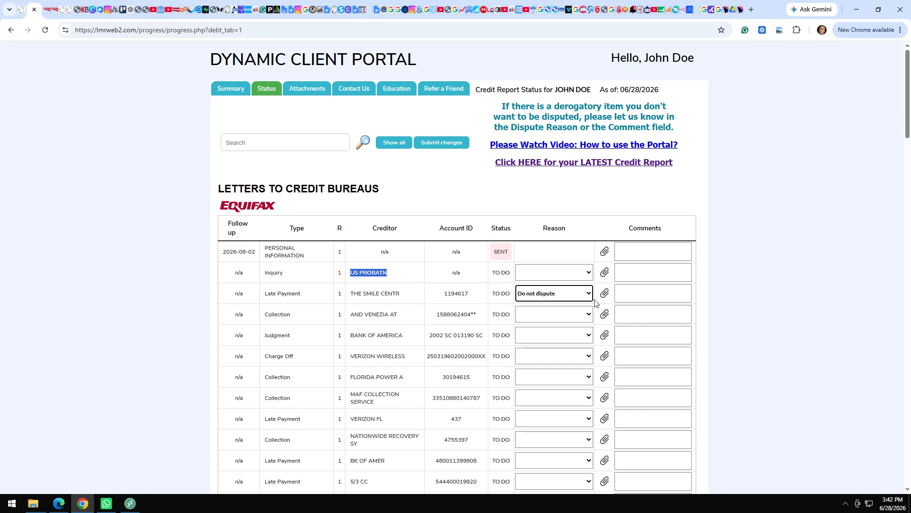
{"action": "left_click", "coordinate": [604, 315]}
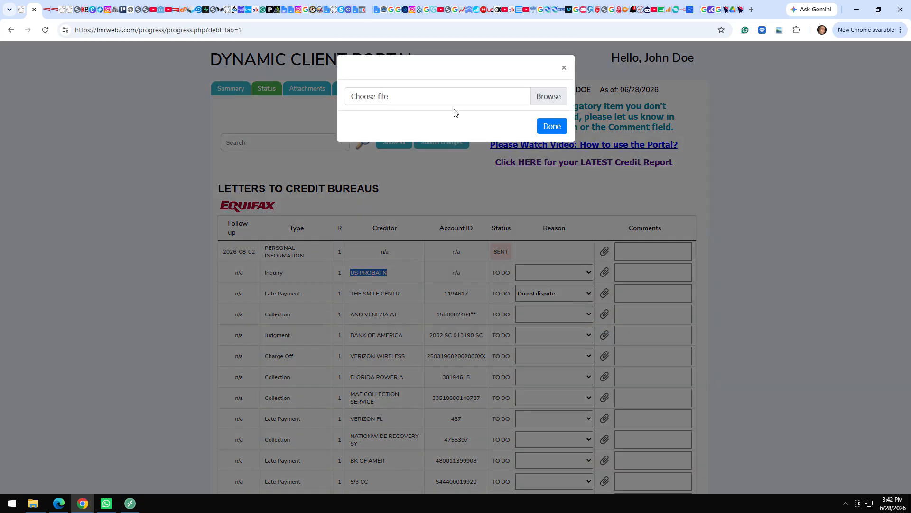
{"action": "left_click", "coordinate": [392, 102]}
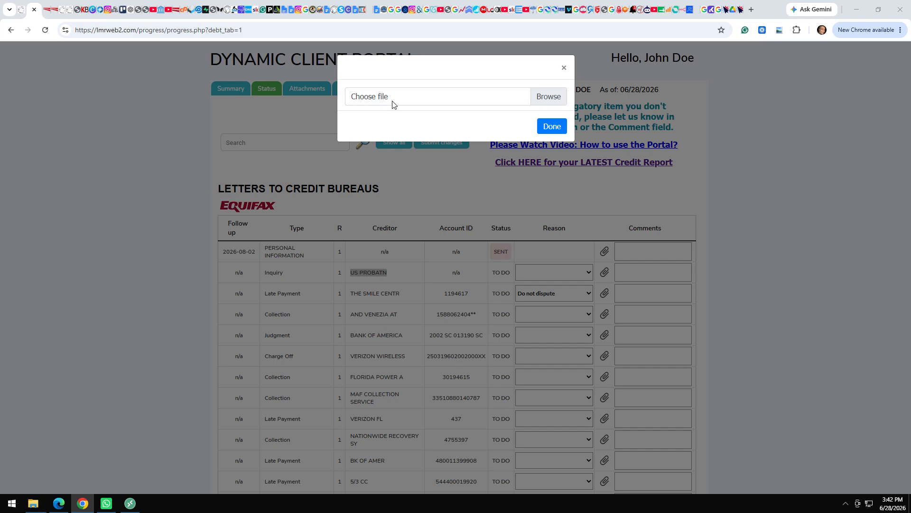
{"action": "double_click", "coordinate": [122, 77]}
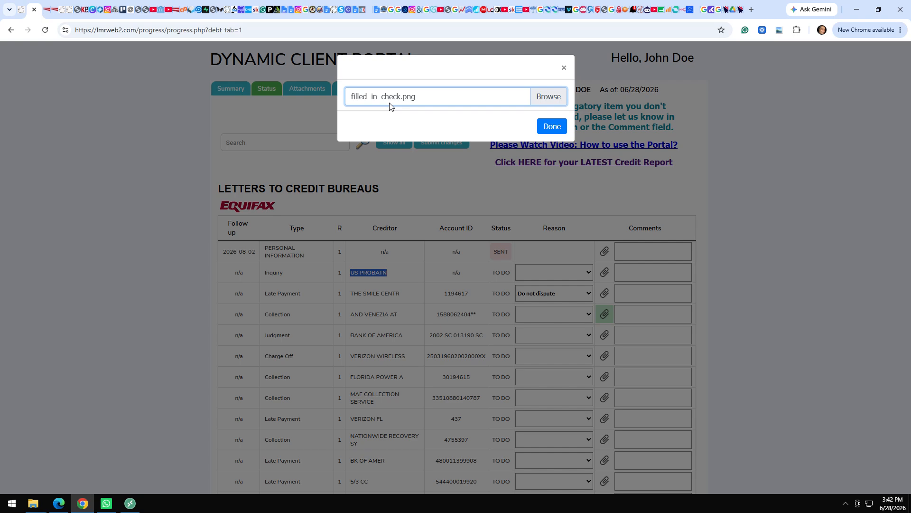
{"action": "left_click", "coordinate": [558, 129]}
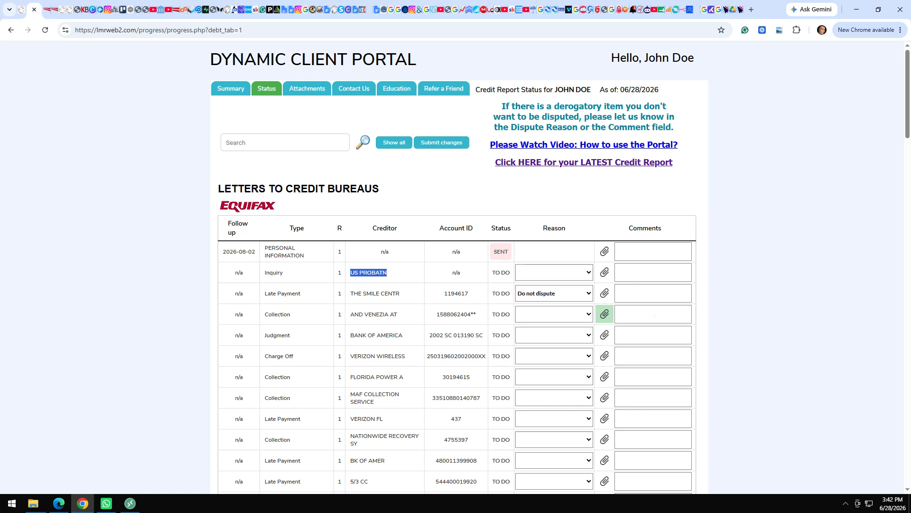
{"action": "left_click", "coordinate": [658, 320]}
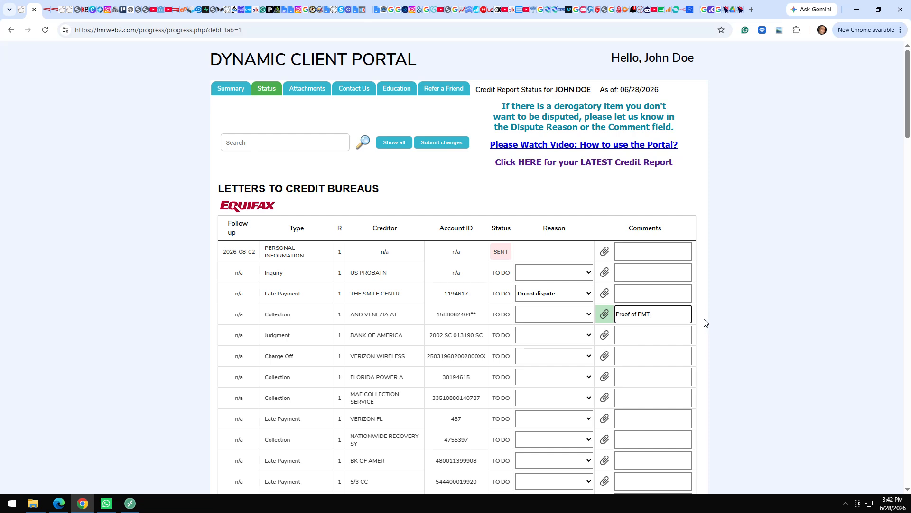
Scroll past the Experian, TransUnion and Creditors tables to the Letters to Secondary Bureaus freeze table.
{"action": "scroll", "coordinate": [705, 323], "scroll_direction": "down", "scroll_amount": 7}
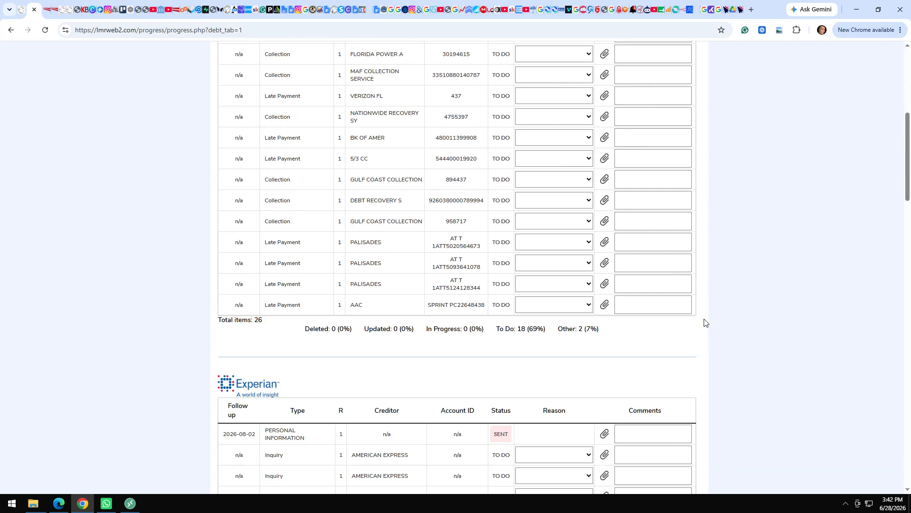
{"action": "scroll", "coordinate": [706, 322], "scroll_direction": "down", "scroll_amount": 7}
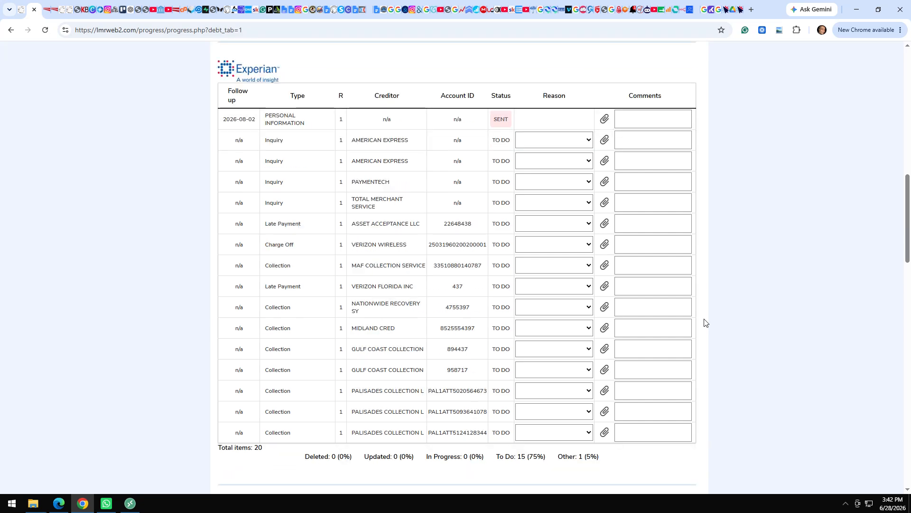
{"action": "scroll", "coordinate": [705, 323], "scroll_direction": "down", "scroll_amount": 11}
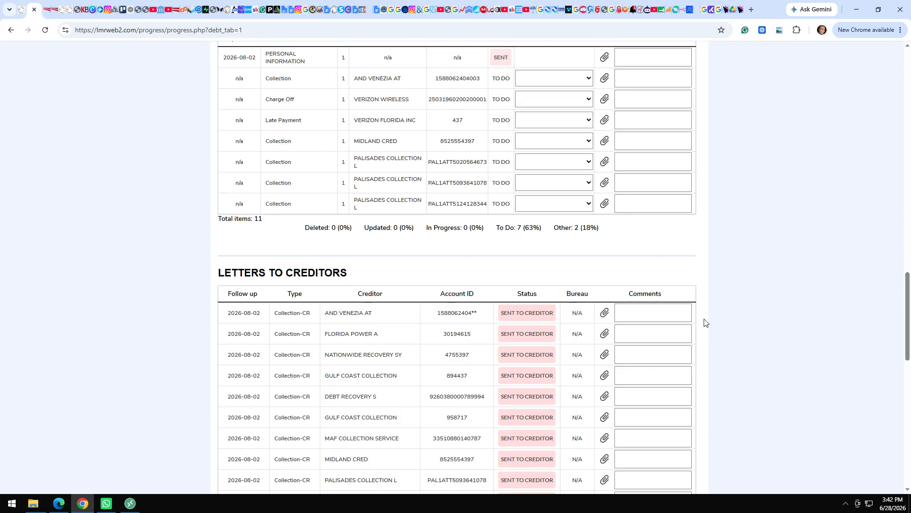
{"action": "scroll", "coordinate": [706, 323], "scroll_direction": "down", "scroll_amount": 3}
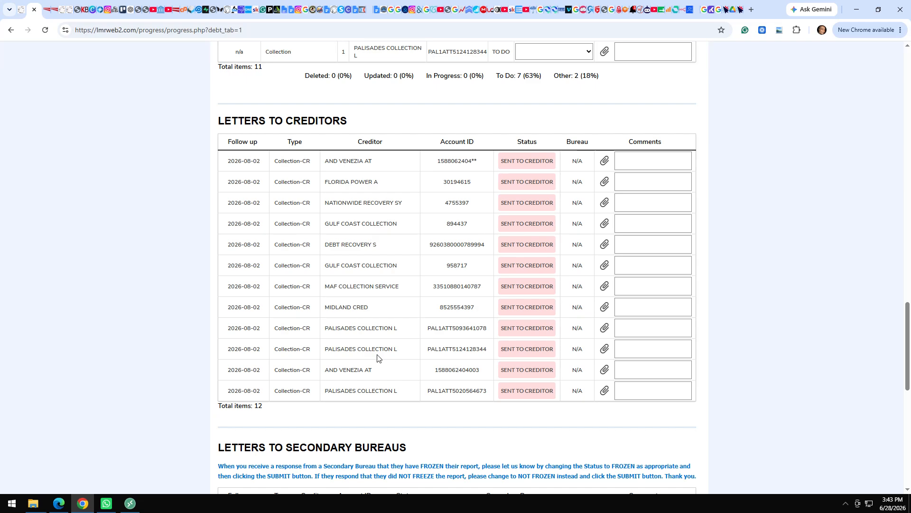
{"action": "scroll", "coordinate": [381, 416], "scroll_direction": "down", "scroll_amount": 6}
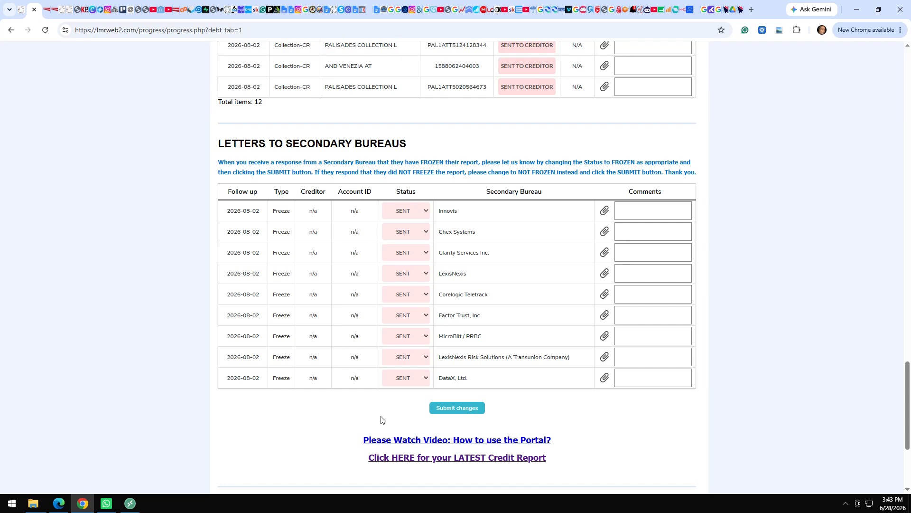
{"action": "left_click_drag", "start_coordinate": [411, 148], "coordinate": [456, 152]}
Set Innovis and Factor Trust to FROZEN, and LexisNexis and DataX to NOT FROZEN.
{"action": "left_click", "coordinate": [425, 213]}
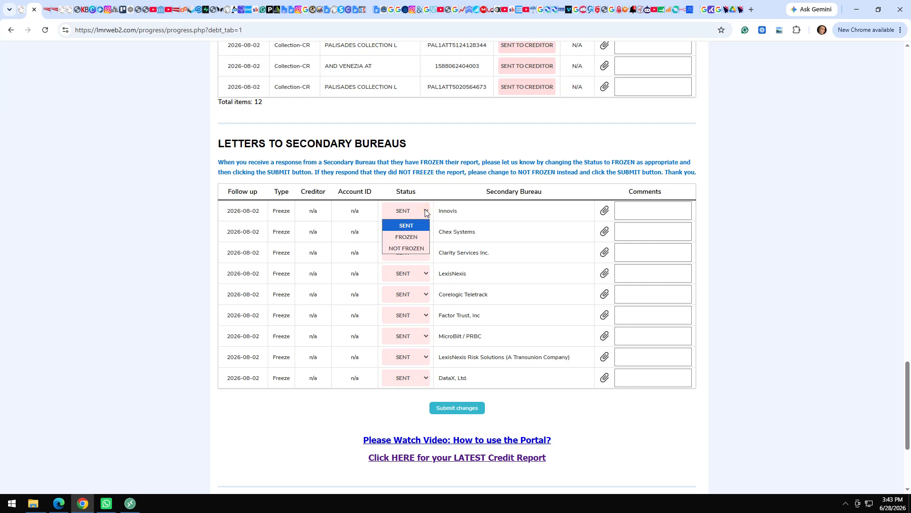
{"action": "left_click", "coordinate": [411, 239]}
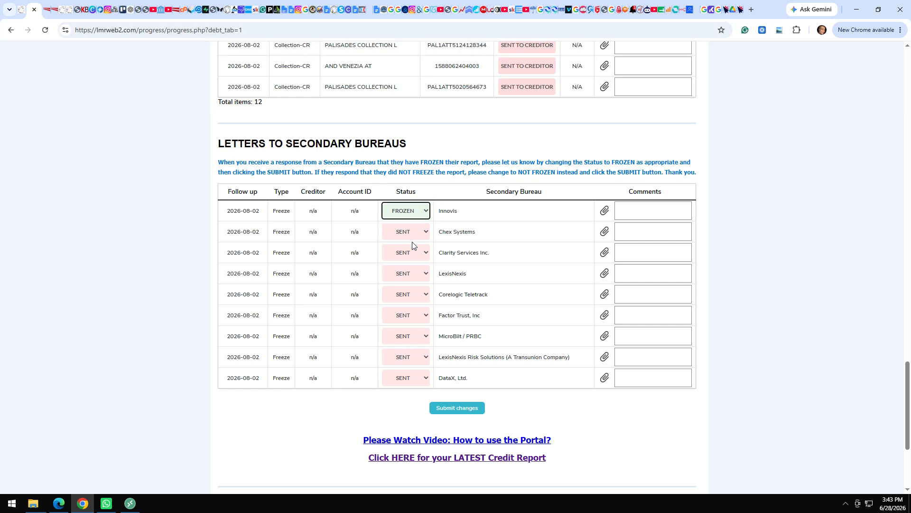
{"action": "left_click", "coordinate": [412, 273]}
{"action": "left_click", "coordinate": [413, 313]}
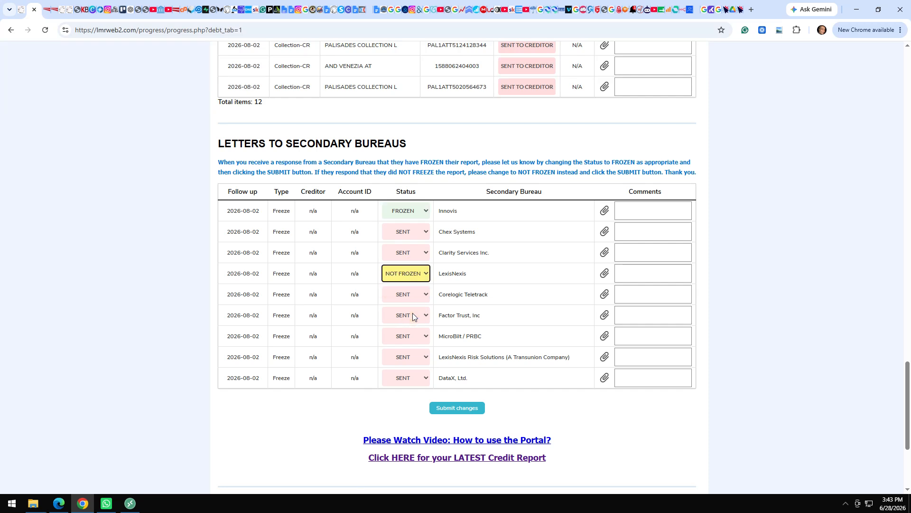
{"action": "left_click", "coordinate": [412, 314]}
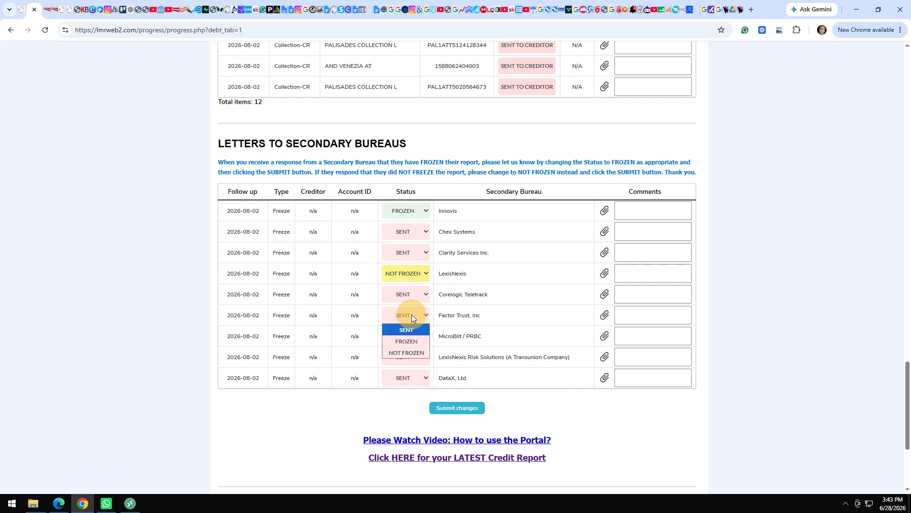
{"action": "left_click", "coordinate": [414, 343]}
{"action": "left_click", "coordinate": [407, 379]}
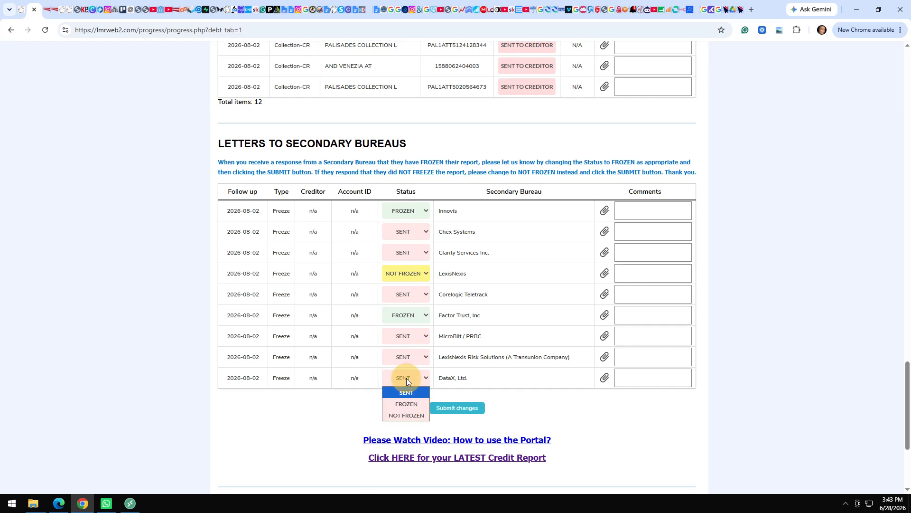
{"action": "left_click", "coordinate": [402, 415]}
{"action": "left_click", "coordinate": [302, 418]}
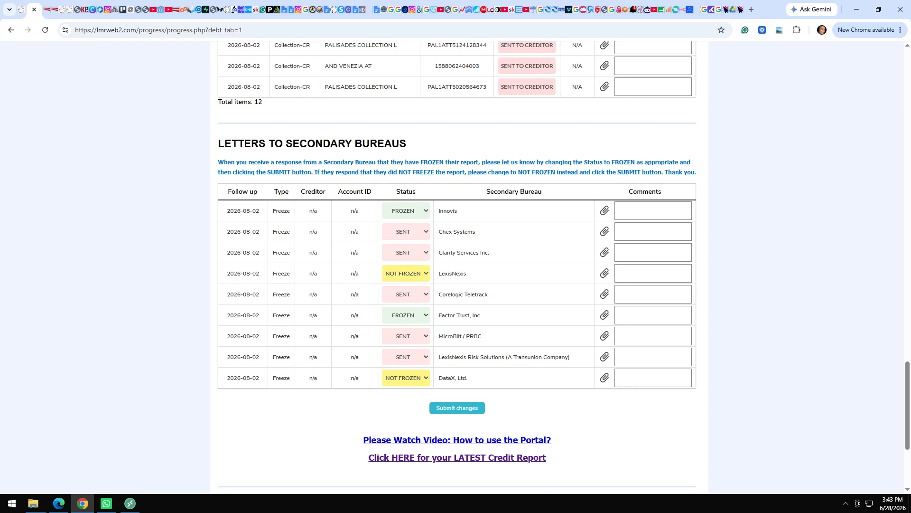
Add a comment with the Innovis freeze PIN and submit the status changes.
{"action": "left_click", "coordinate": [628, 207]}
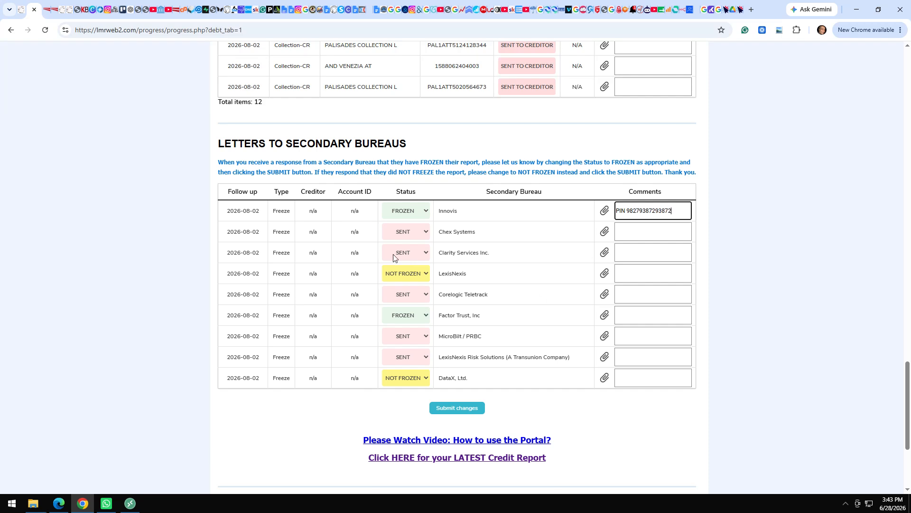
{"action": "left_click", "coordinate": [334, 416]}
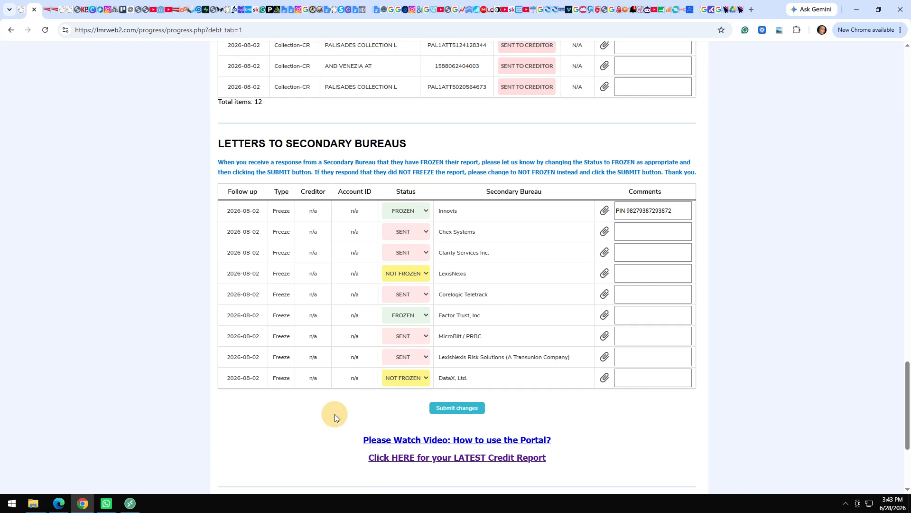
{"action": "left_click", "coordinate": [459, 408]}
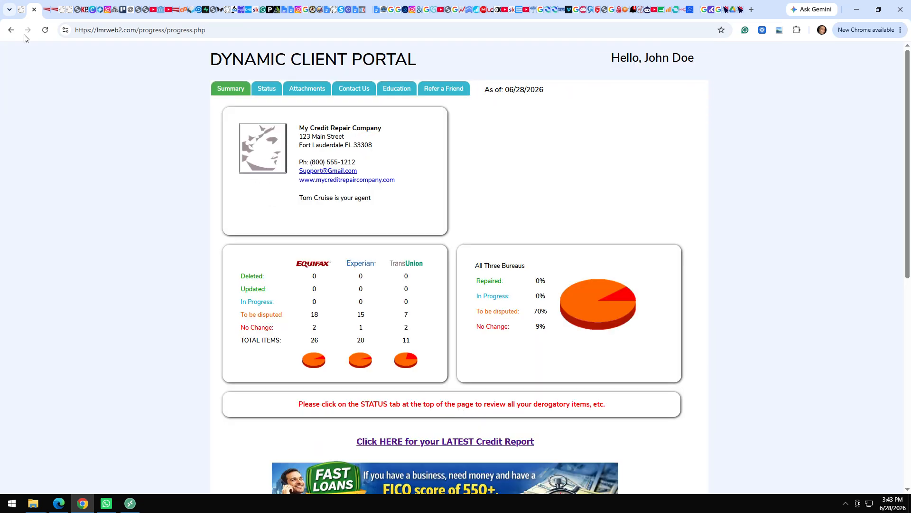
Return to the Dispute Center tab and go from Dashboard and Contact List to the client's Dispute Center.
{"action": "left_click", "coordinate": [21, 10]}
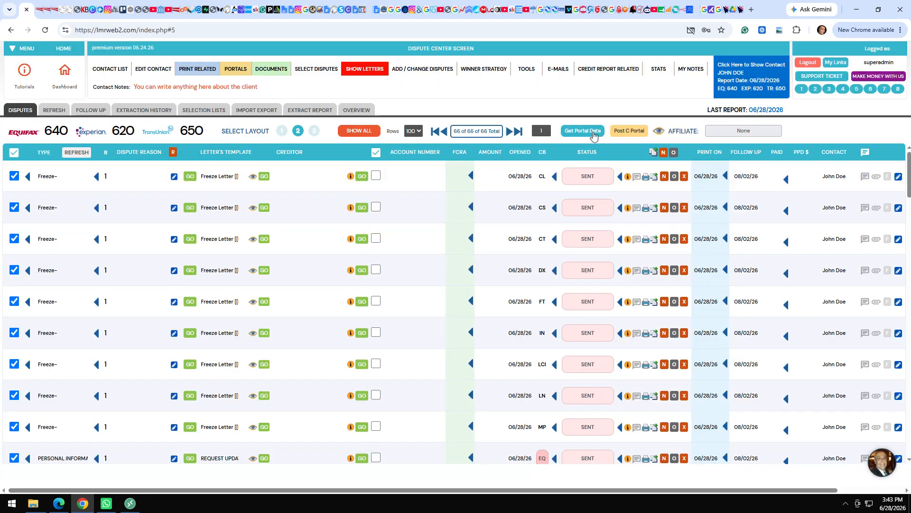
{"action": "left_click", "coordinate": [65, 76]}
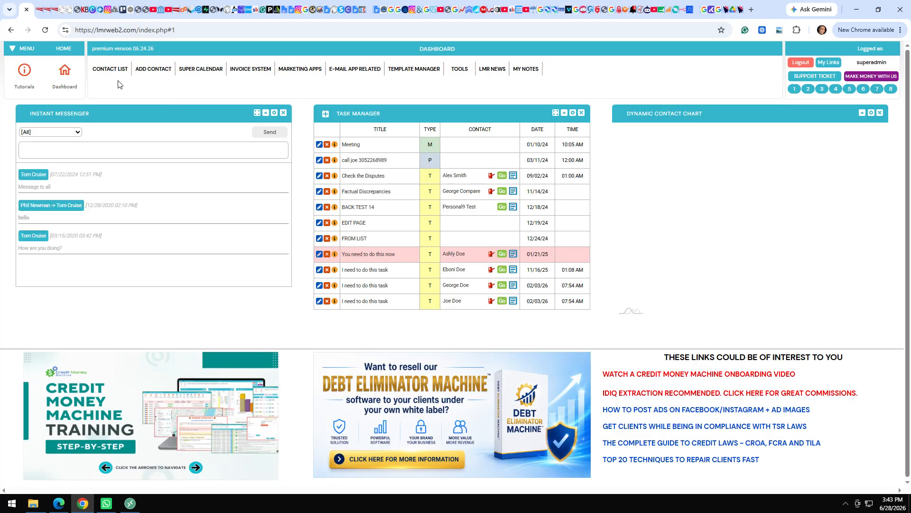
{"action": "left_click", "coordinate": [113, 70]}
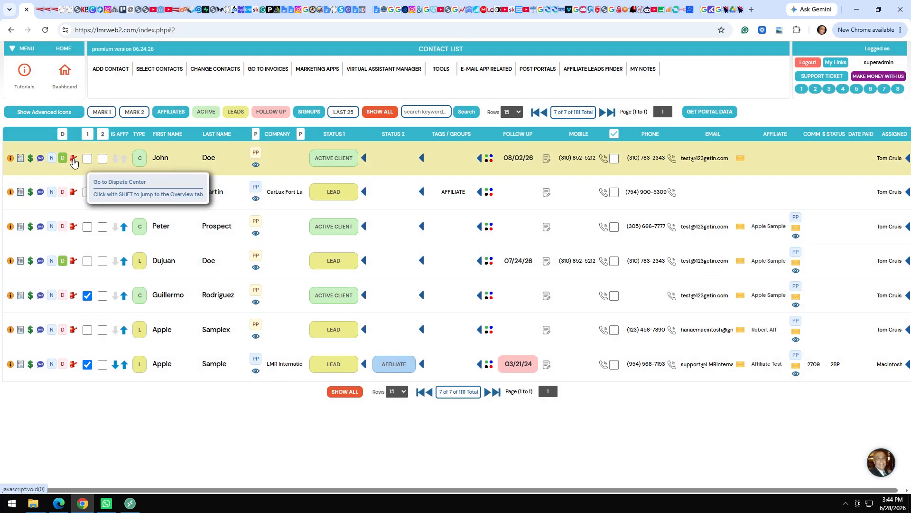
{"action": "left_click", "coordinate": [74, 159]}
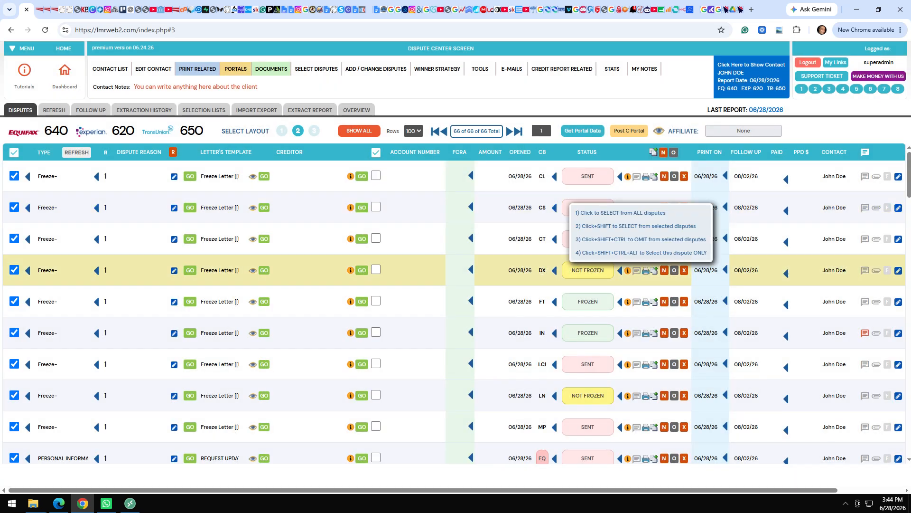
{"action": "mouse_move", "coordinate": [599, 273]}
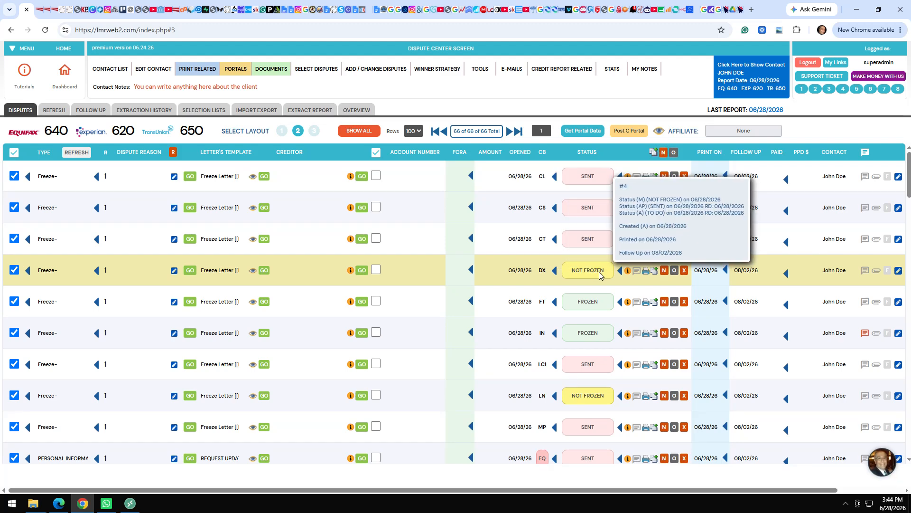
{"action": "mouse_move", "coordinate": [542, 273]}
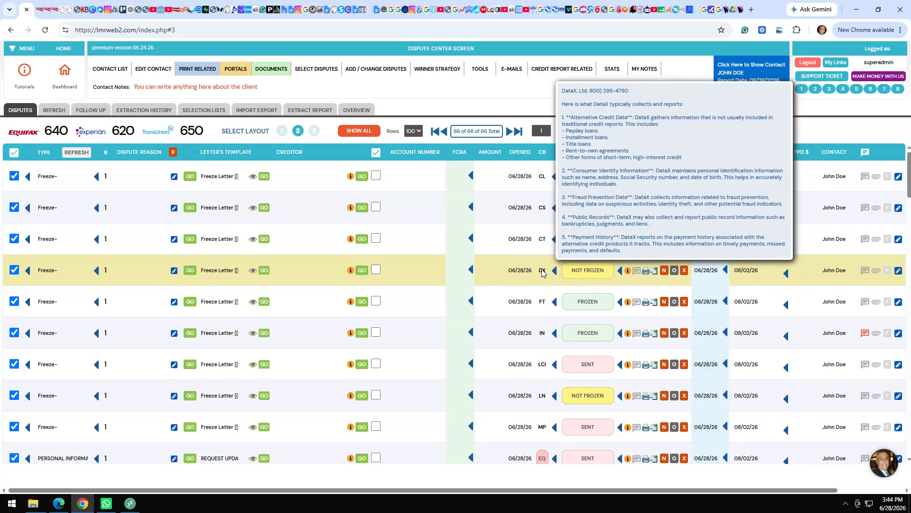
{"action": "mouse_move", "coordinate": [543, 398]}
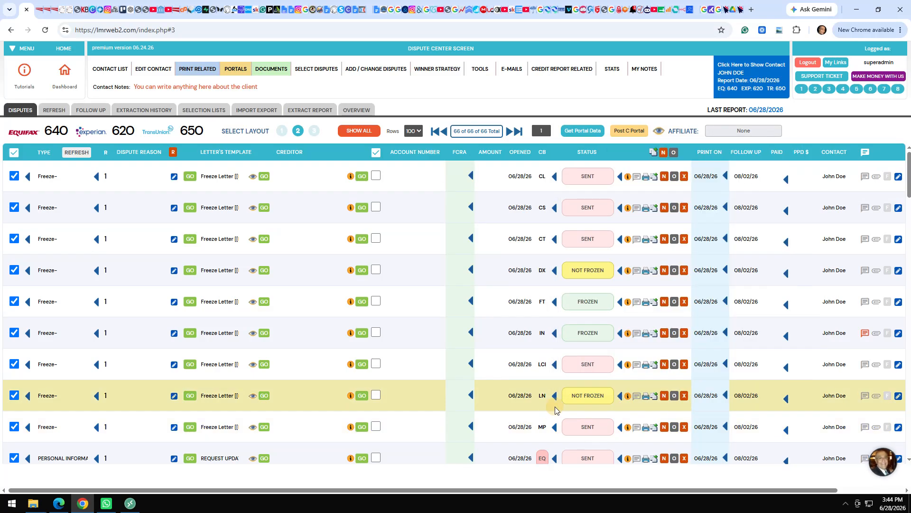
{"action": "scroll", "coordinate": [556, 410], "scroll_direction": "down", "scroll_amount": 7}
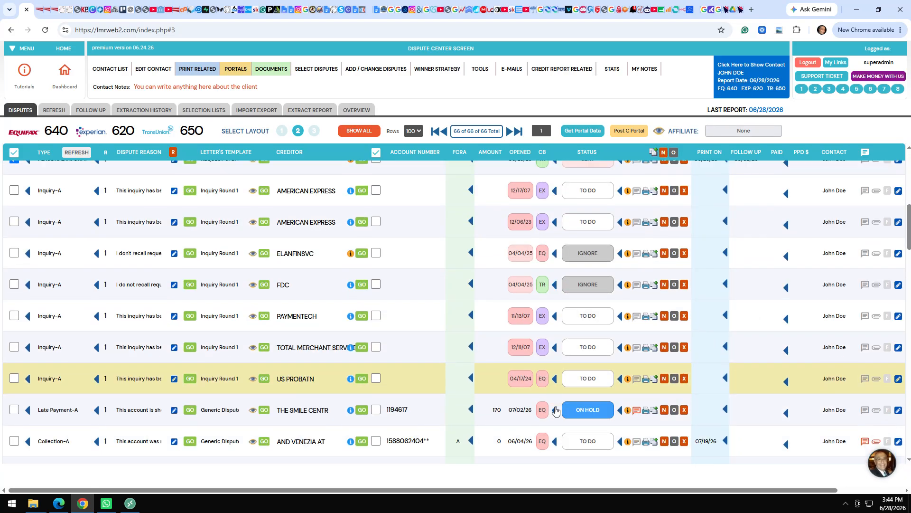
{"action": "scroll", "coordinate": [557, 410], "scroll_direction": "down", "scroll_amount": 4}
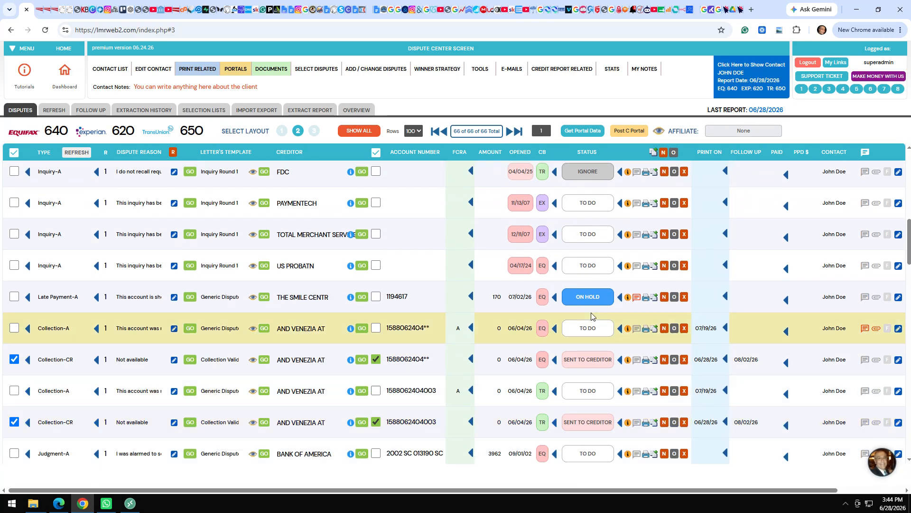
{"action": "mouse_move", "coordinate": [638, 301]}
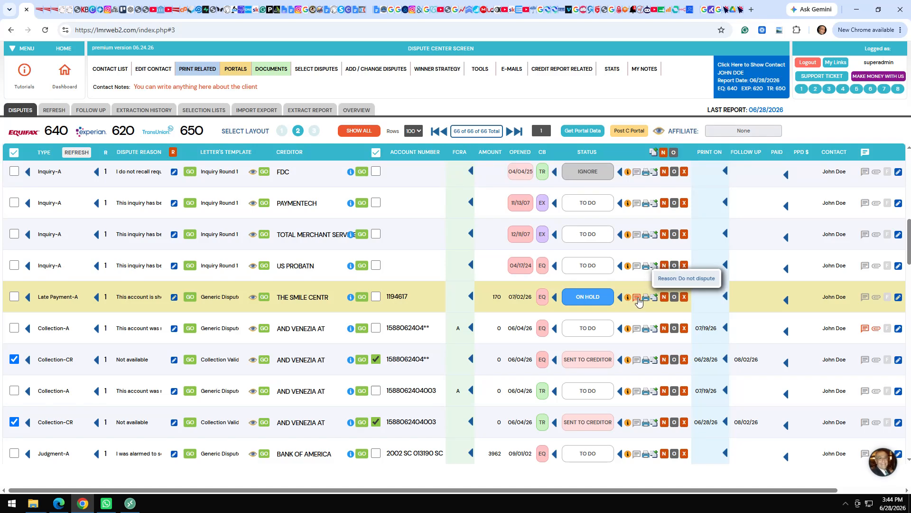
{"action": "mouse_move", "coordinate": [577, 301]}
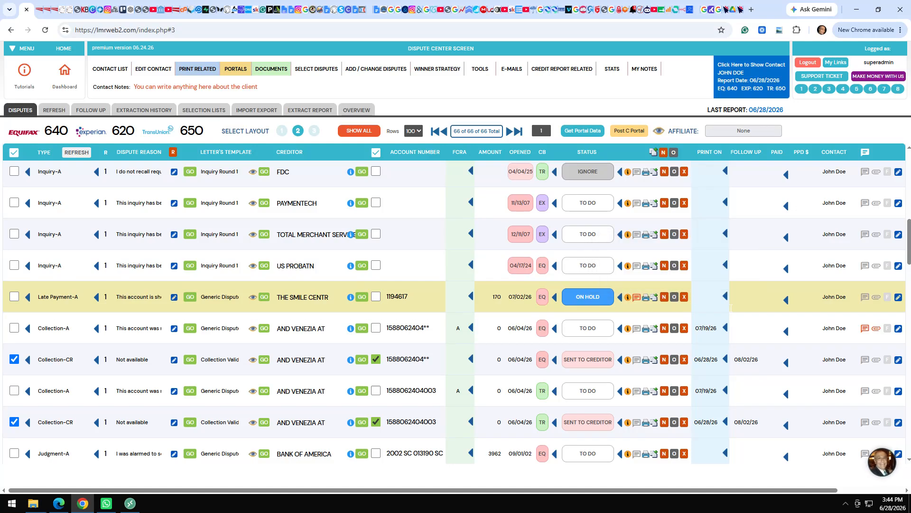
{"action": "mouse_move", "coordinate": [868, 334]}
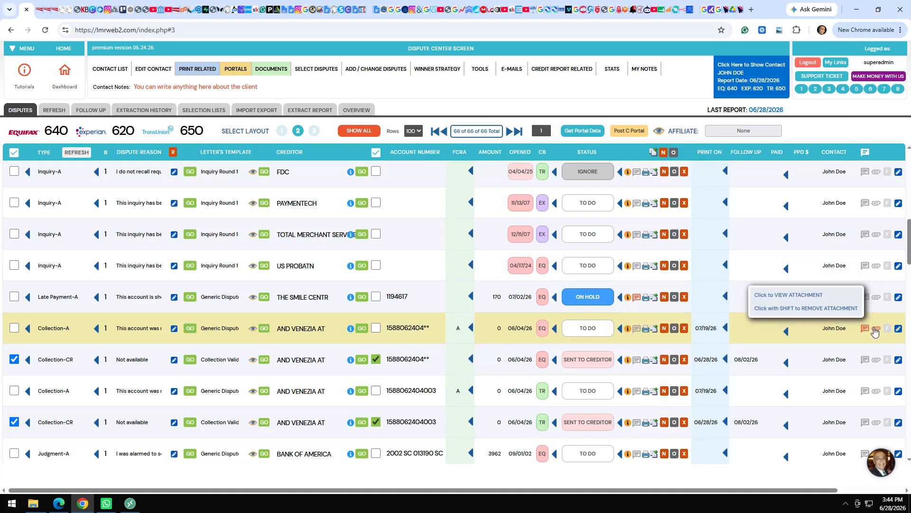
{"action": "mouse_move", "coordinate": [808, 342]}
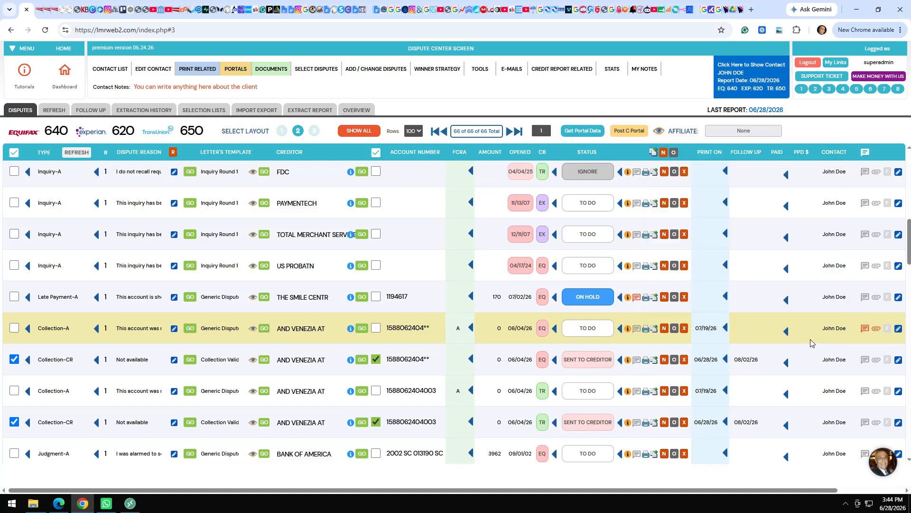
{"action": "left_click", "coordinate": [876, 329]}
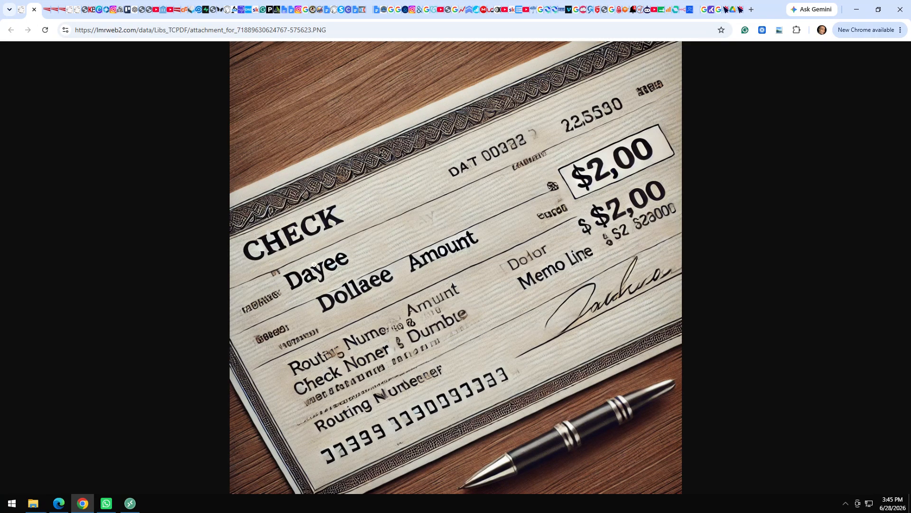
{"action": "left_click", "coordinate": [34, 9]}
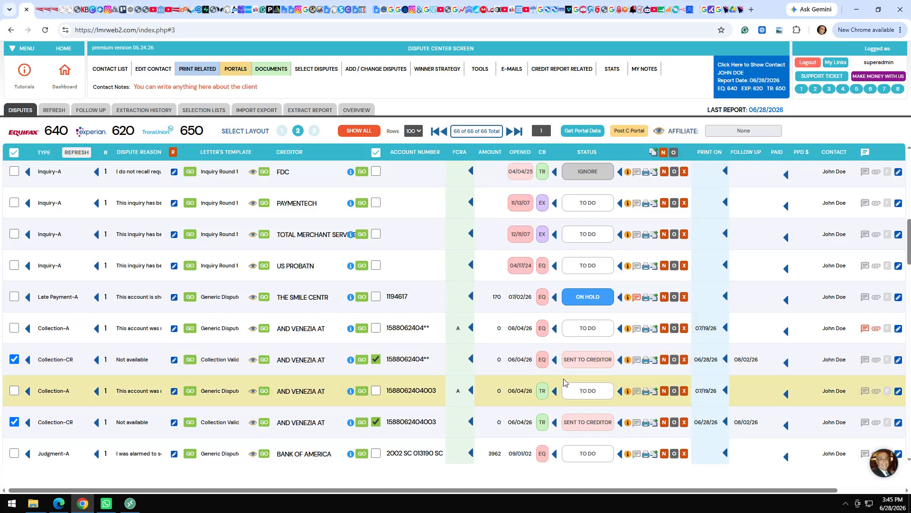
Mark the TransUnion and Equifax AND VENEZIA AT collections DELETED and the US PROBATN inquiry NEW.
{"action": "mouse_move", "coordinate": [585, 392]}
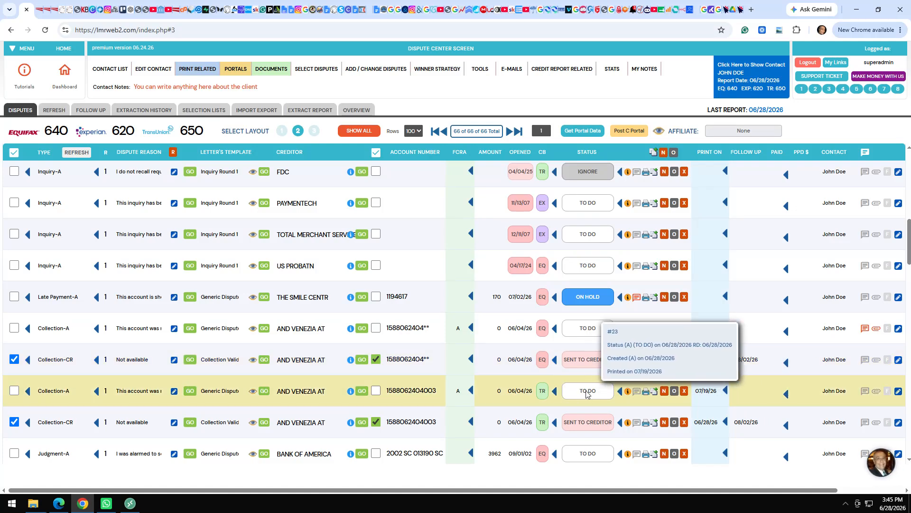
{"action": "left_click", "coordinate": [585, 392]}
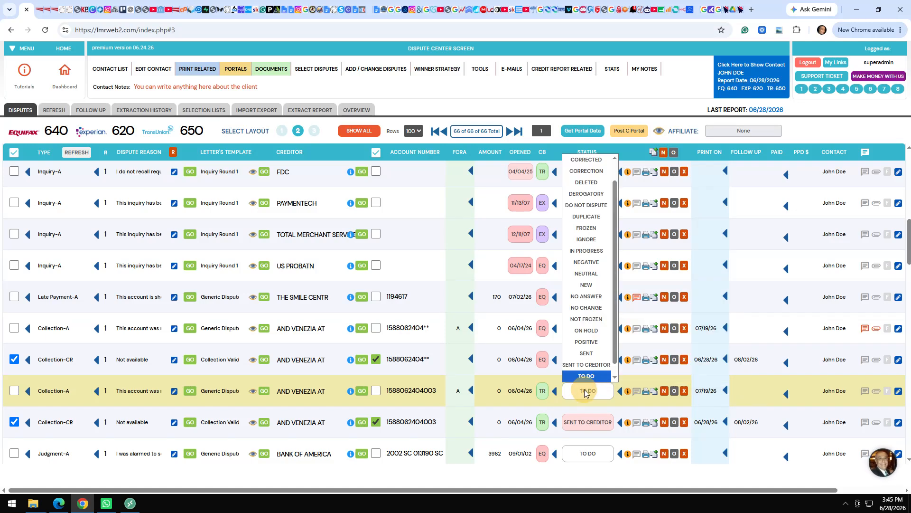
{"action": "left_click", "coordinate": [585, 182]}
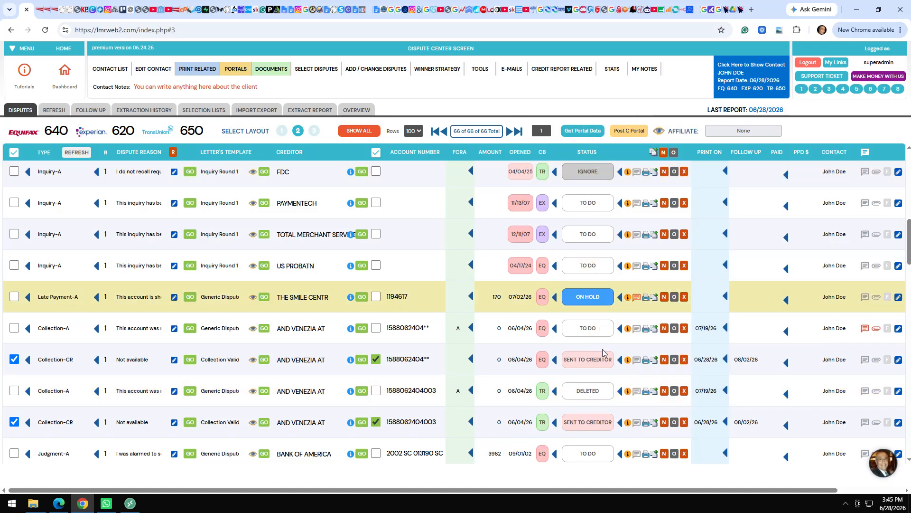
{"action": "left_click", "coordinate": [585, 327]}
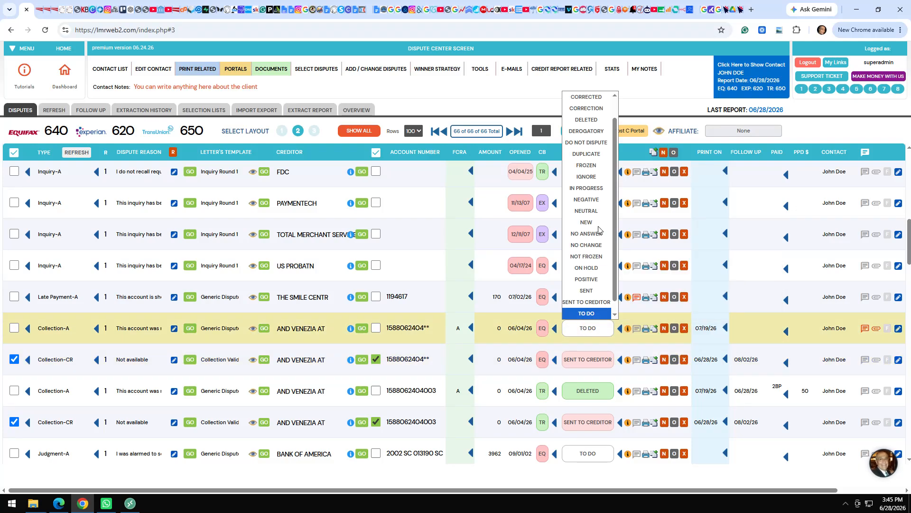
{"action": "left_click", "coordinate": [589, 119]}
{"action": "left_click", "coordinate": [589, 266]}
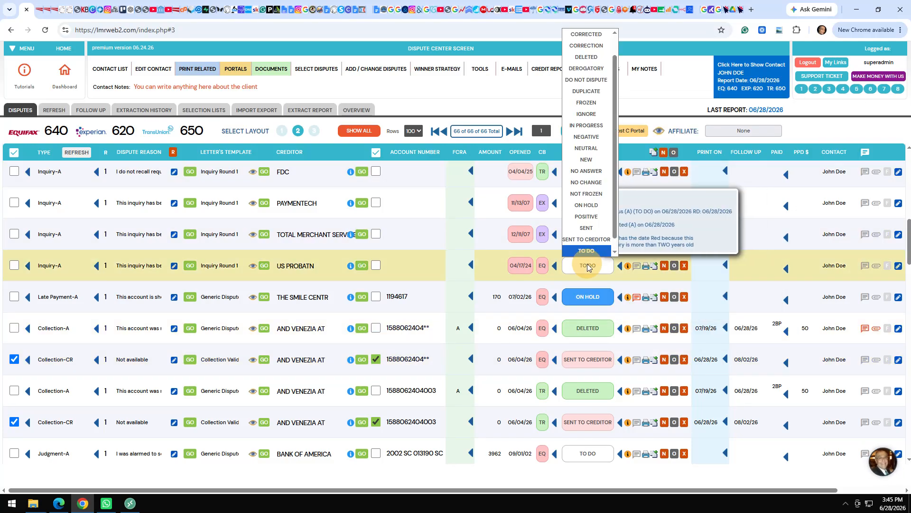
{"action": "left_click", "coordinate": [595, 160]}
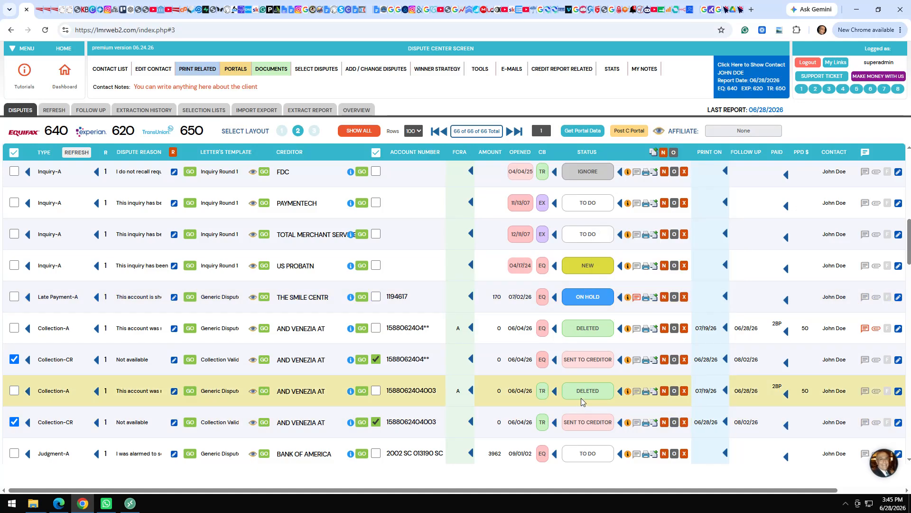
{"action": "scroll", "coordinate": [578, 407], "scroll_direction": "down", "scroll_amount": 3}
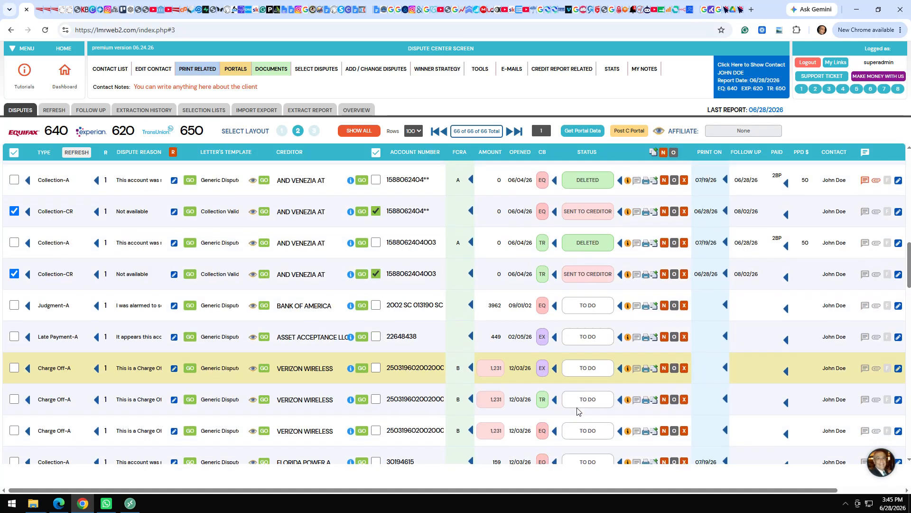
{"action": "scroll", "coordinate": [578, 411], "scroll_direction": "down", "scroll_amount": 3}
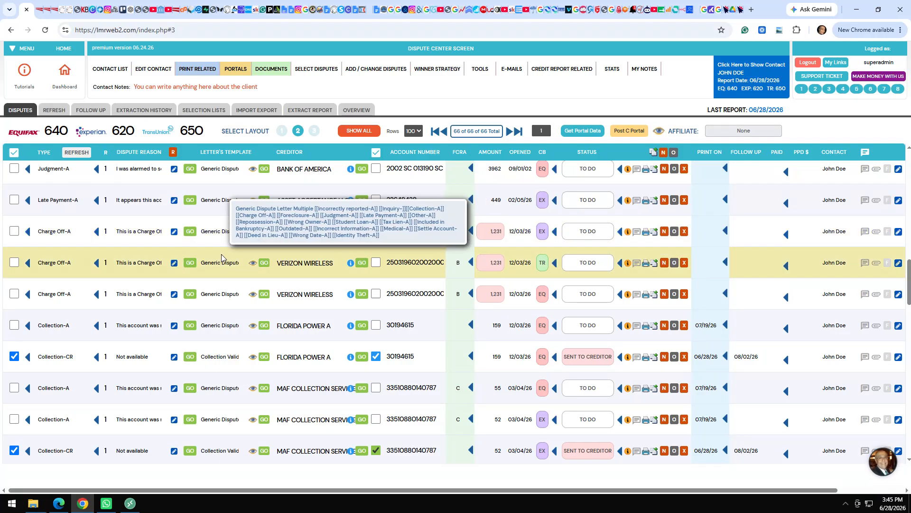
{"action": "mouse_move", "coordinate": [459, 231]}
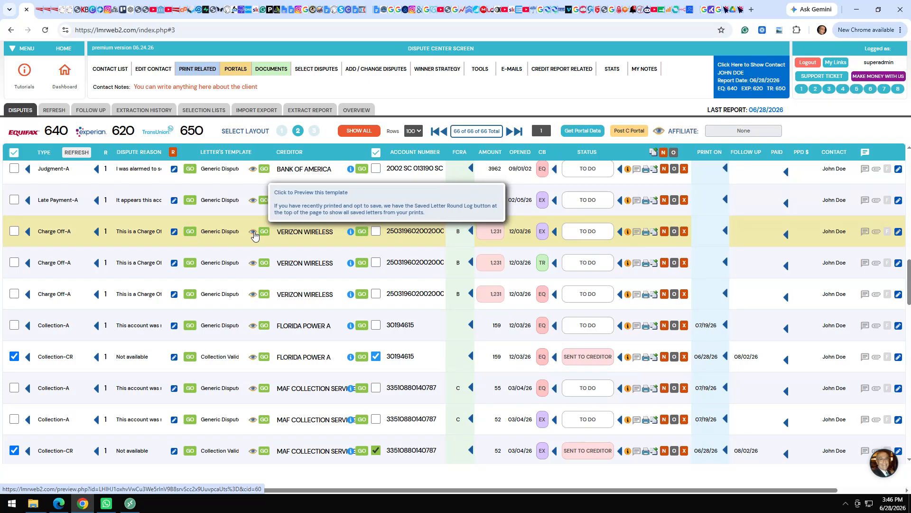
{"action": "left_click", "coordinate": [255, 235]}
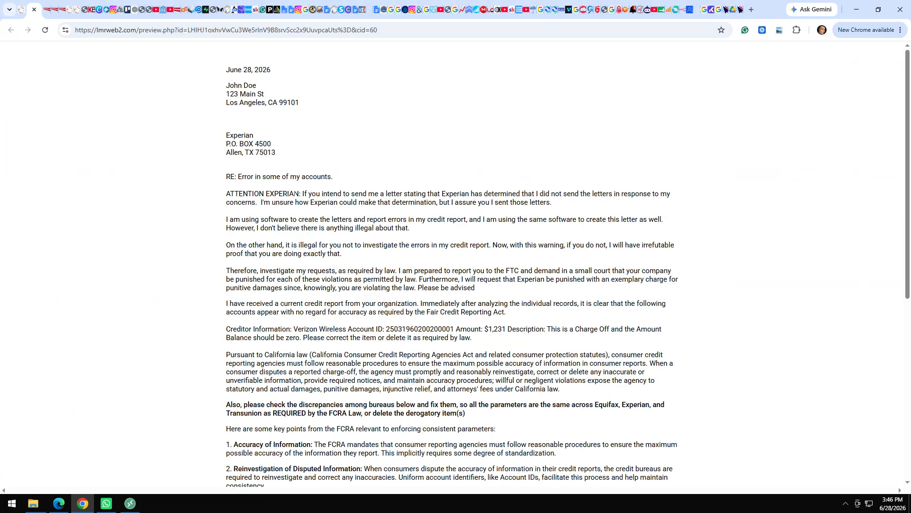
{"action": "left_click_drag", "start_coordinate": [302, 193], "coordinate": [517, 314]}
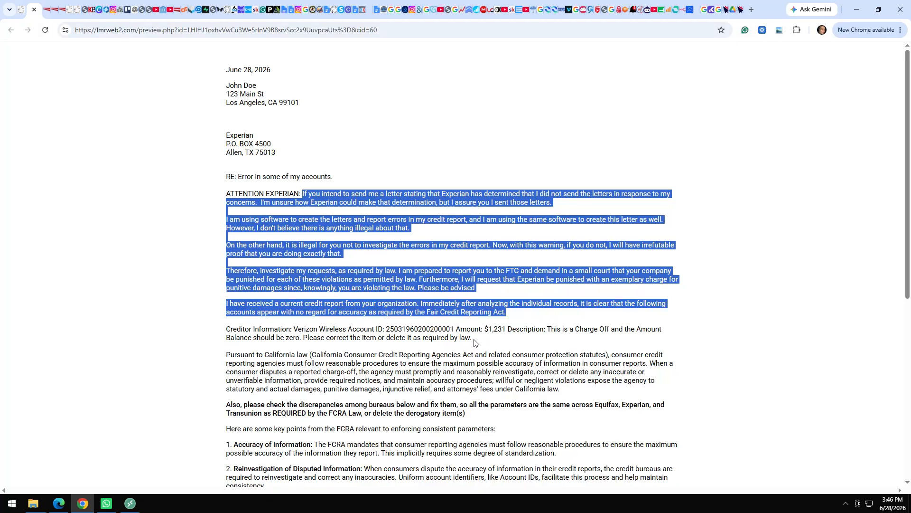
{"action": "left_click_drag", "start_coordinate": [476, 343], "coordinate": [218, 332]}
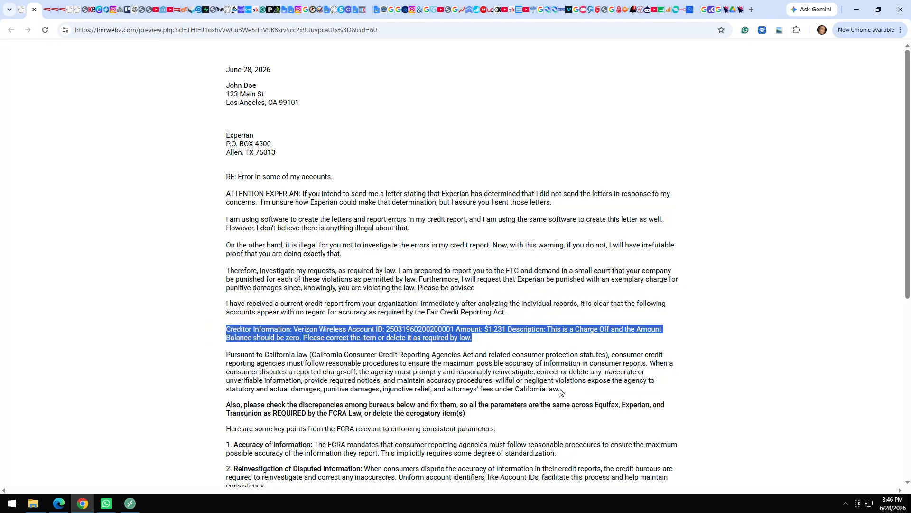
{"action": "left_click_drag", "start_coordinate": [561, 389], "coordinate": [229, 355]}
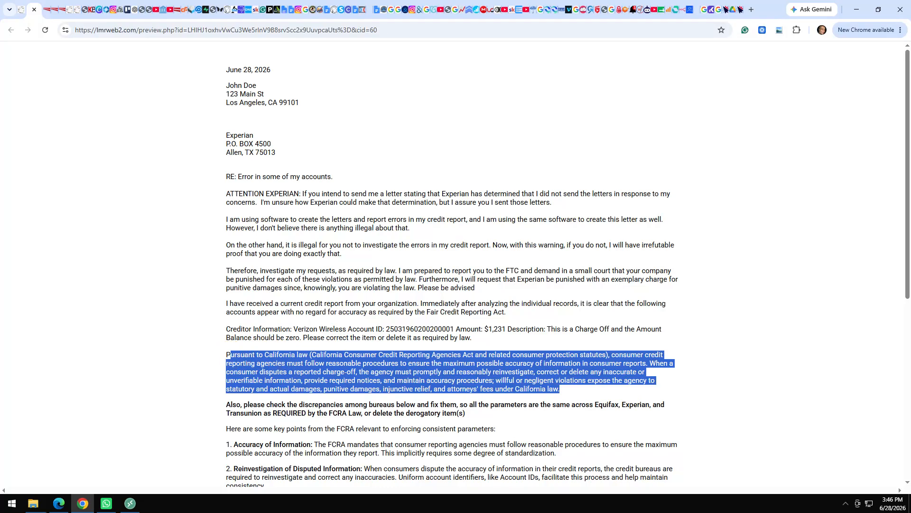
{"action": "left_click", "coordinate": [214, 368]}
{"action": "scroll", "coordinate": [214, 368], "scroll_direction": "down", "scroll_amount": 3}
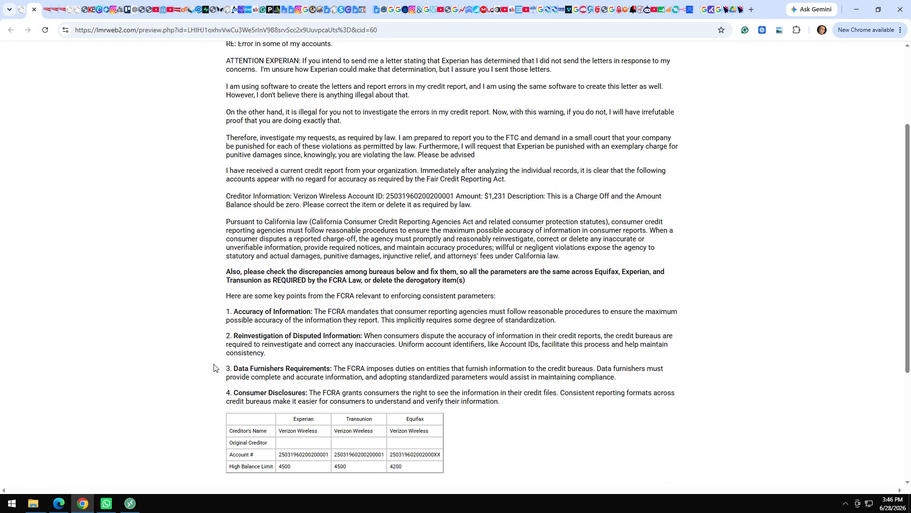
{"action": "scroll", "coordinate": [296, 291], "scroll_direction": "down", "scroll_amount": 4}
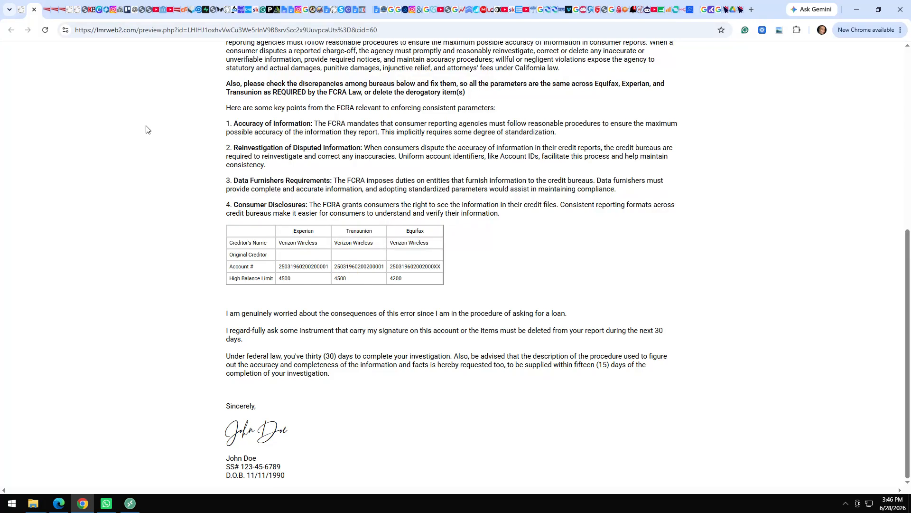
{"action": "left_click", "coordinate": [35, 10]}
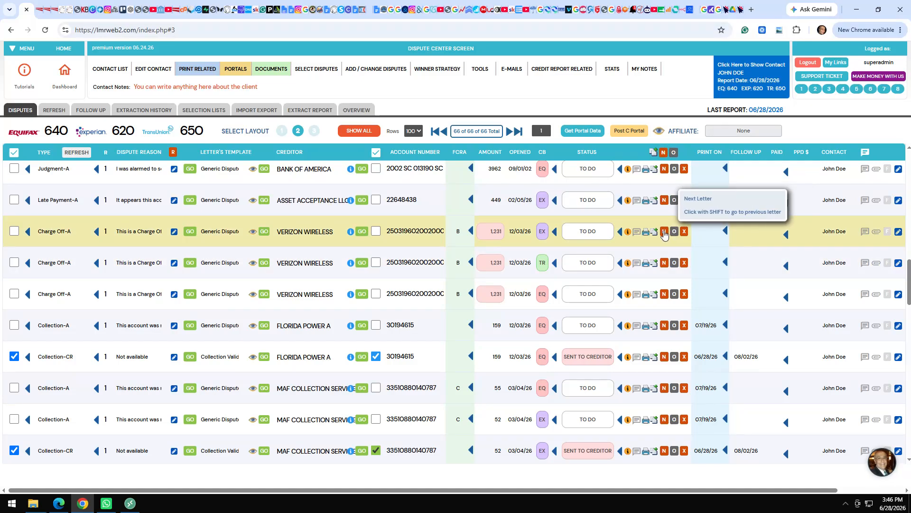
Advance the Experian Verizon dispute to round 2 and review its Verification of Procedure letter.
{"action": "left_click", "coordinate": [664, 231]}
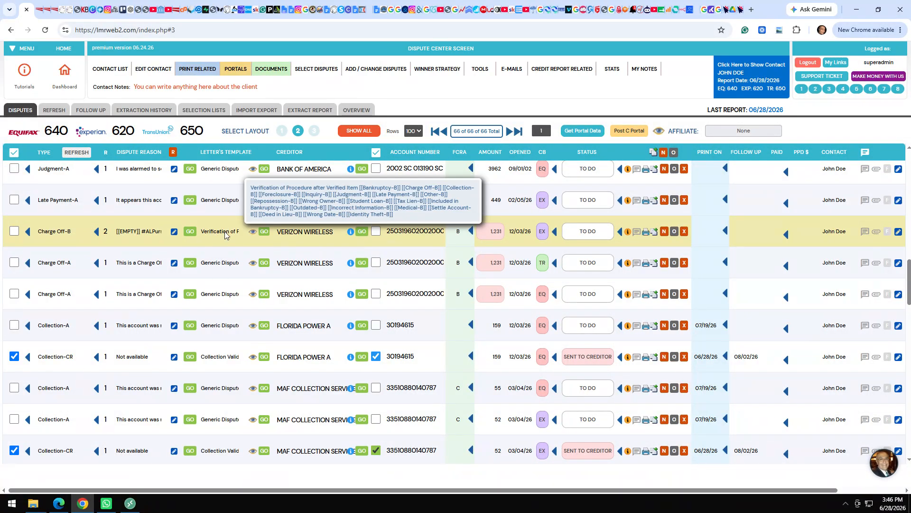
{"action": "left_click", "coordinate": [254, 232]}
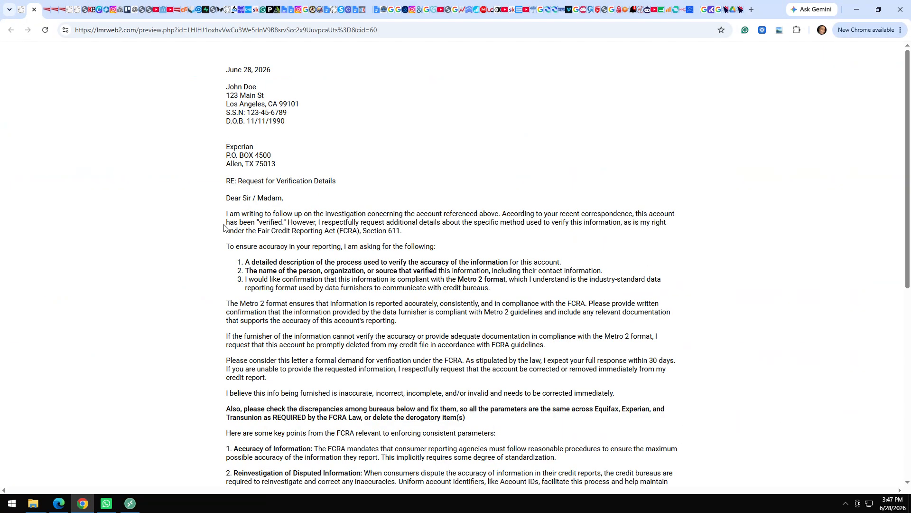
{"action": "left_click_drag", "start_coordinate": [243, 222], "coordinate": [451, 304]}
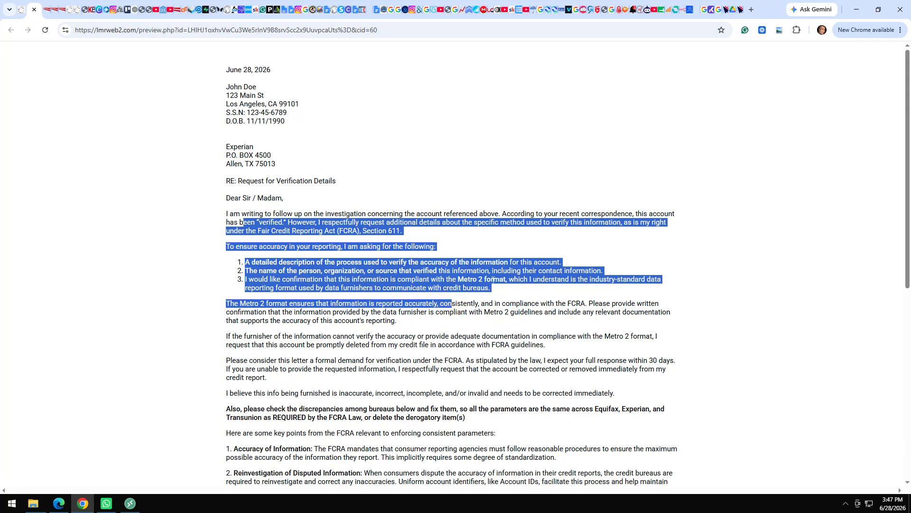
{"action": "left_click", "coordinate": [493, 280]}
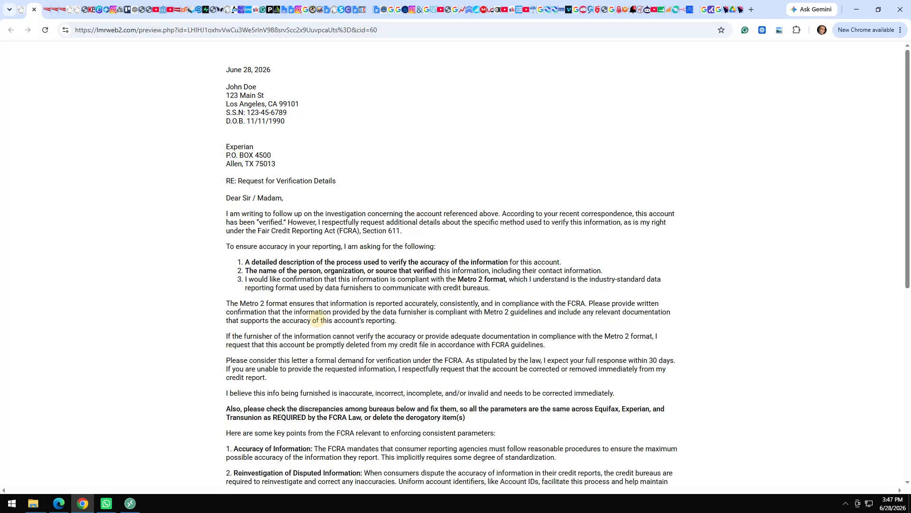
{"action": "left_click", "coordinate": [317, 319]}
{"action": "scroll", "coordinate": [318, 321], "scroll_direction": "down", "scroll_amount": 4}
{"action": "scroll", "coordinate": [318, 321], "scroll_direction": "down", "scroll_amount": 2}
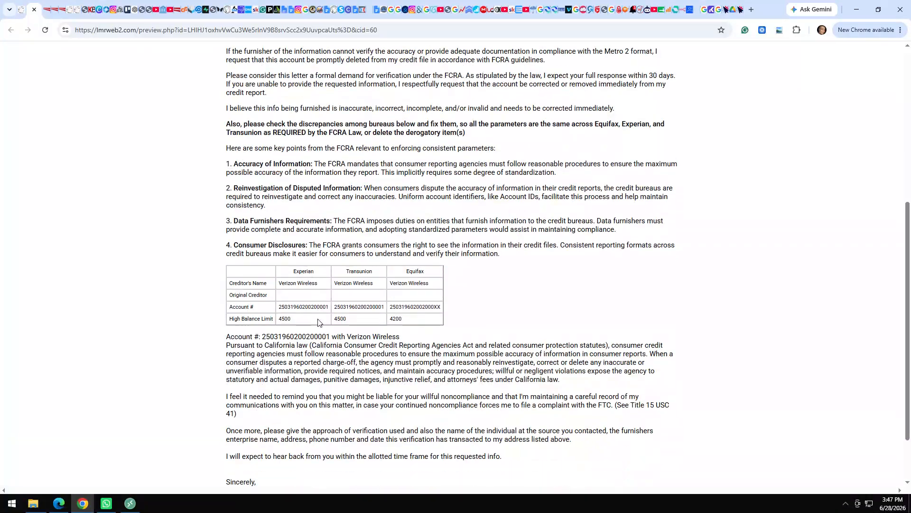
{"action": "left_click", "coordinate": [34, 9]}
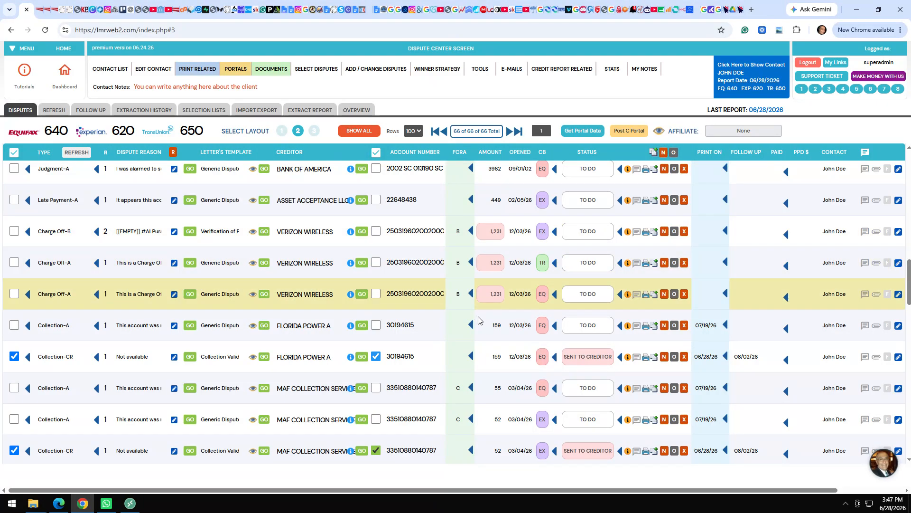
Cycle the Verizon Charge Off-B dispute to round 3 and review the Generic Metro 2 letter.
{"action": "mouse_move", "coordinate": [491, 295]}
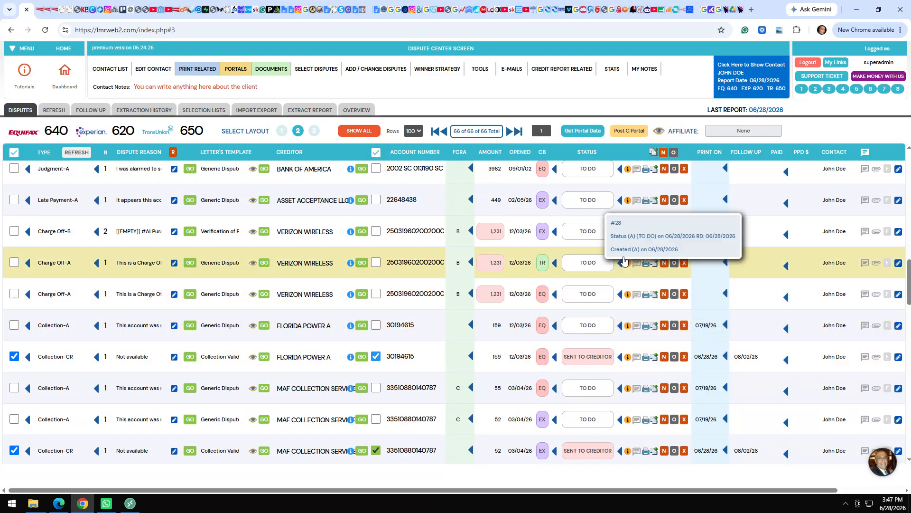
{"action": "left_click", "coordinate": [656, 231]}
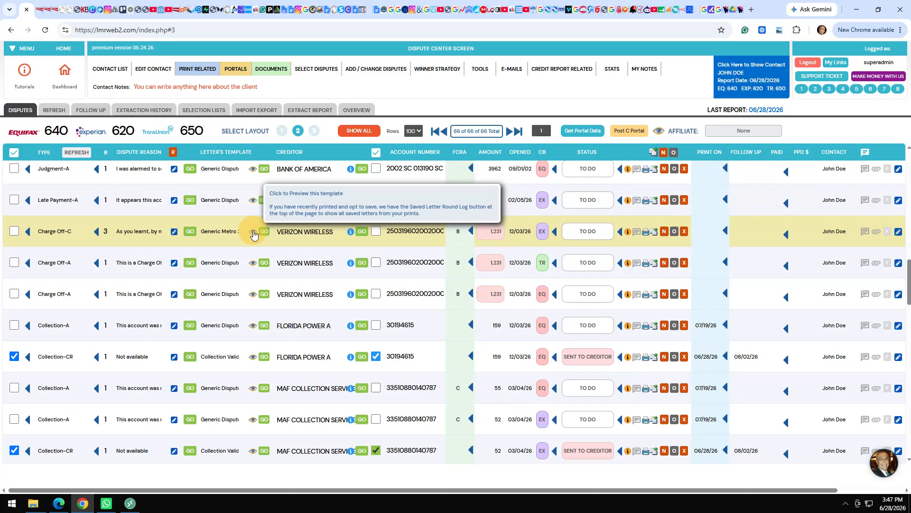
{"action": "left_click", "coordinate": [368, 258]}
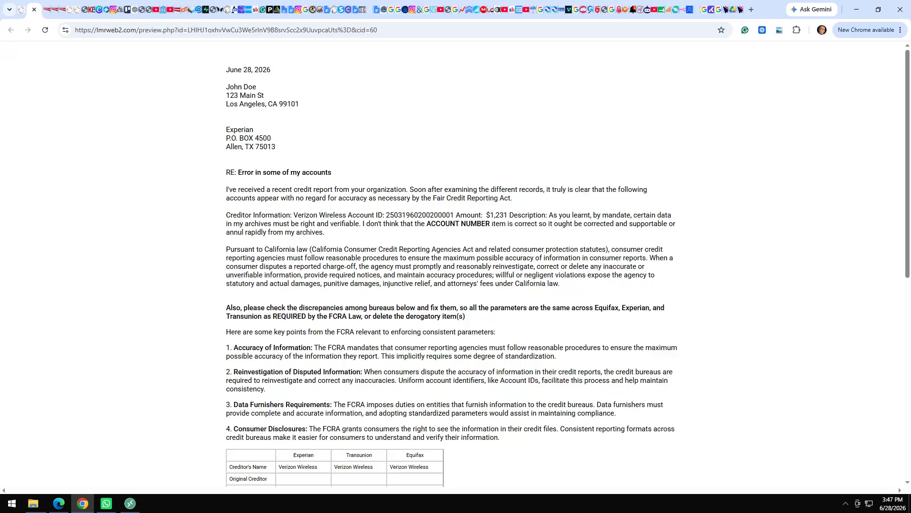
{"action": "left_click_drag", "start_coordinate": [490, 223], "coordinate": [425, 223]}
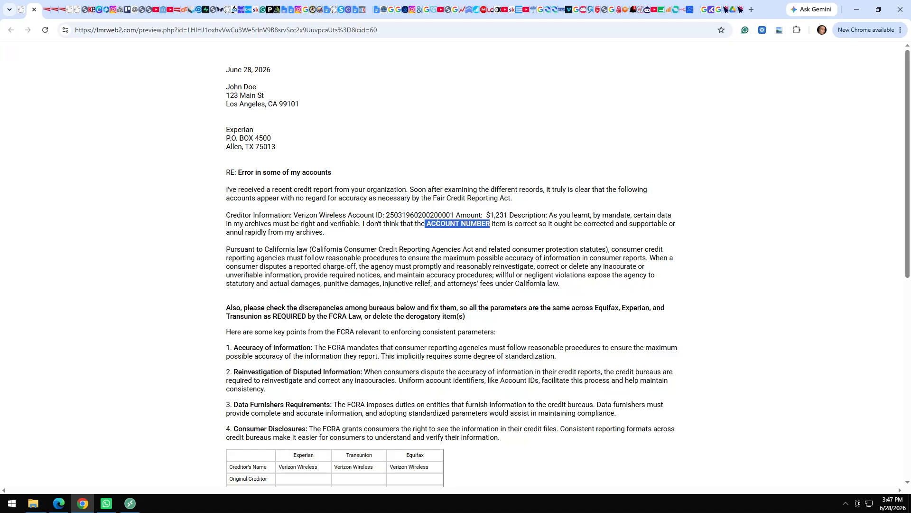
{"action": "left_click", "coordinate": [355, 349]}
{"action": "scroll", "coordinate": [354, 349], "scroll_direction": "down", "scroll_amount": 3}
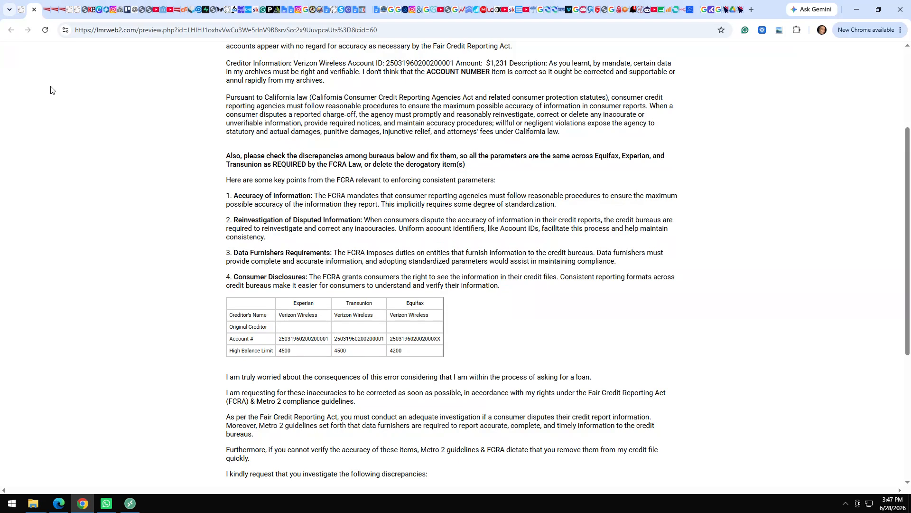
{"action": "left_click", "coordinate": [34, 10]}
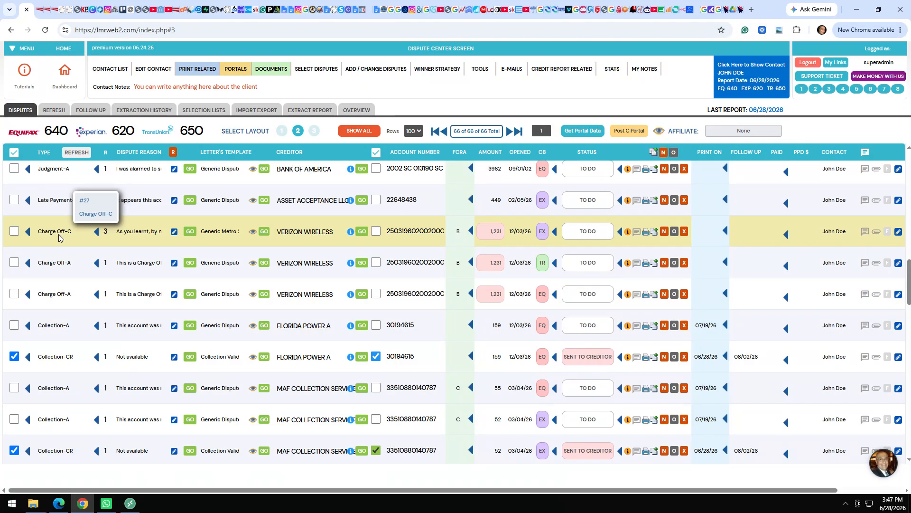
Change the Verizon Wireless dispute type to Charge Off-D.
{"action": "left_click", "coordinate": [58, 234]}
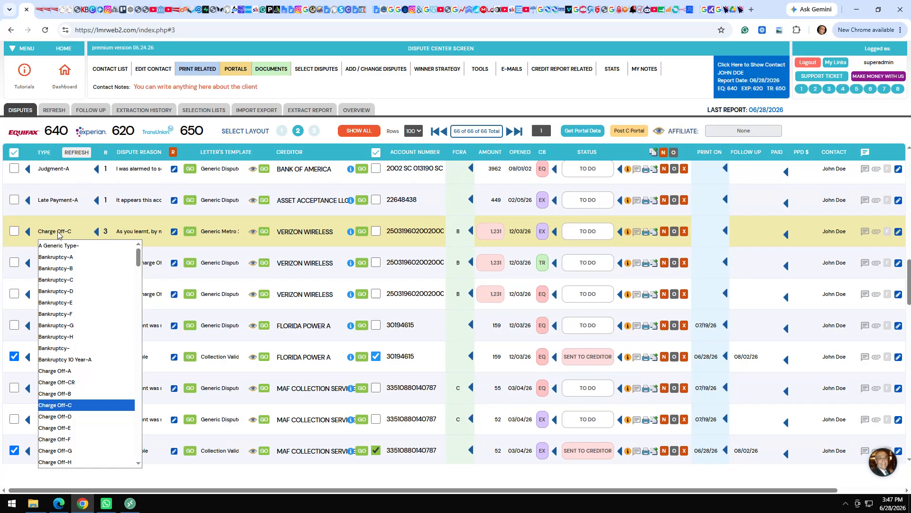
{"action": "key", "text": "Down"}
{"action": "key", "text": "Down"}
{"action": "key", "text": "Down"}
{"action": "key", "text": "Down"}
{"action": "key", "text": "Down"}
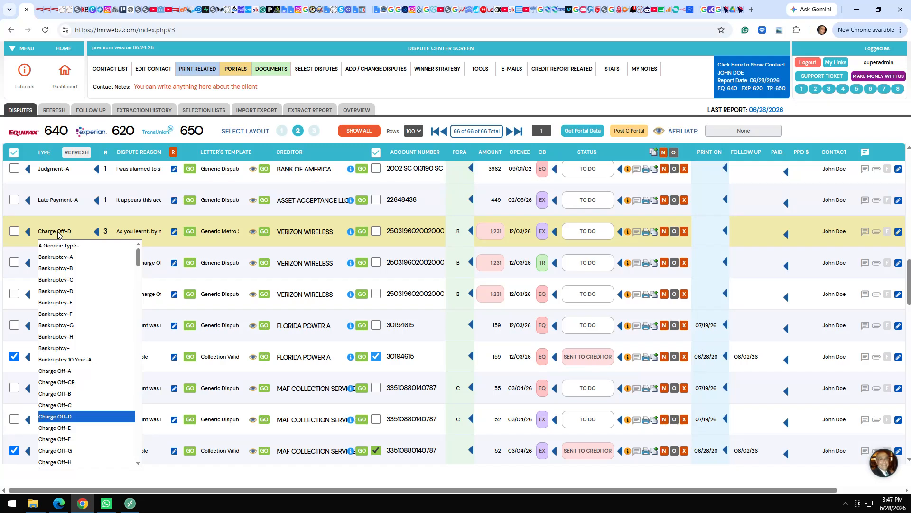
{"action": "key", "text": "Down"}
{"action": "key", "text": "Down"}
{"action": "key", "text": "Down"}
{"action": "key", "text": "Down"}
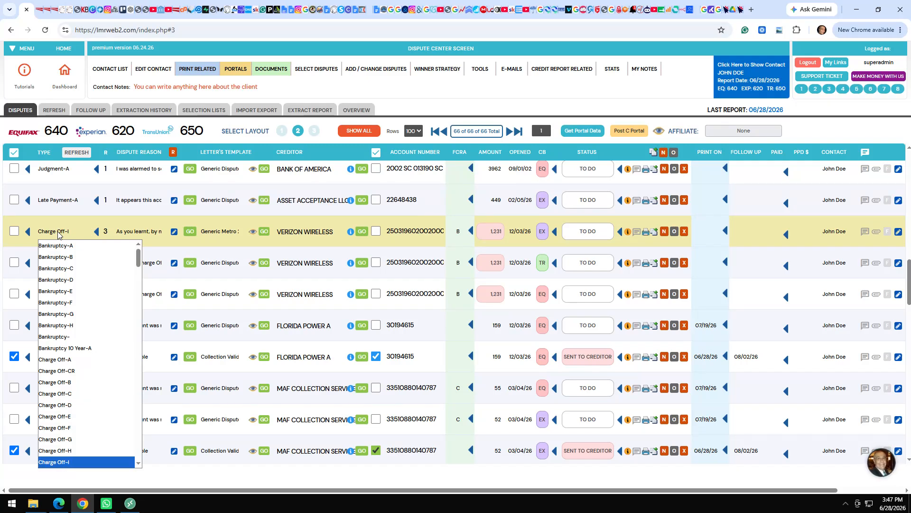
{"action": "key", "text": "Down"}
{"action": "key", "text": "Down"}
{"action": "key", "text": "Down"}
{"action": "key", "text": "Down"}
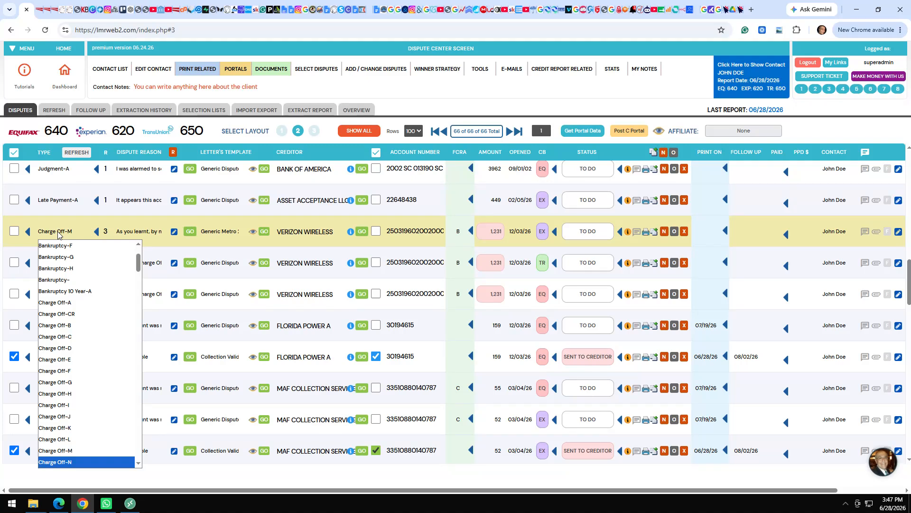
{"action": "key", "text": "Up"}
{"action": "key", "text": "Up"}
{"action": "key", "text": "Up"}
{"action": "key", "text": "Up"}
{"action": "key", "text": "Up"}
{"action": "key", "text": "Up"}
{"action": "key", "text": "Up"}
{"action": "key", "text": "Up"}
{"action": "key", "text": "Up"}
{"action": "key", "text": "Up"}
{"action": "key", "text": "Up"}
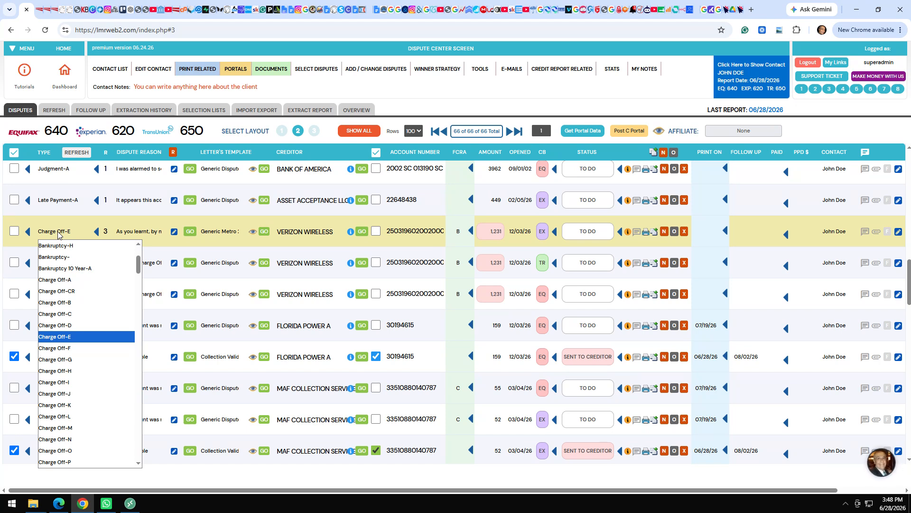
{"action": "key", "text": "Up"}
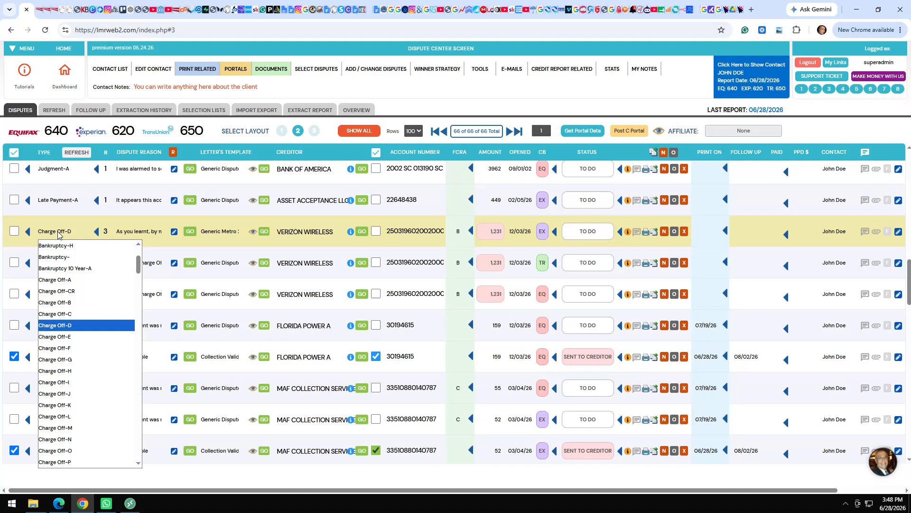
{"action": "key", "text": "Return"}
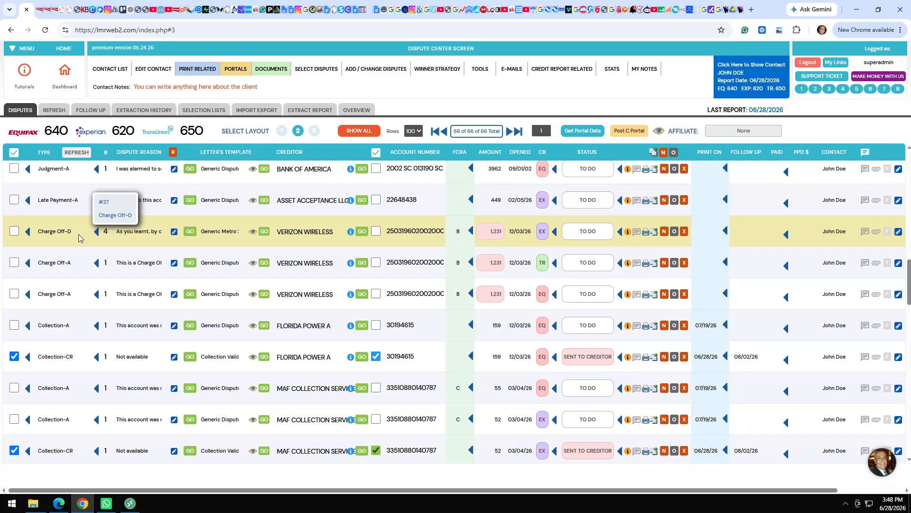
Review the regenerated round-4 Charge Off-D letter disputing the AMOUNT PAST DUE.
{"action": "left_click", "coordinate": [253, 232]}
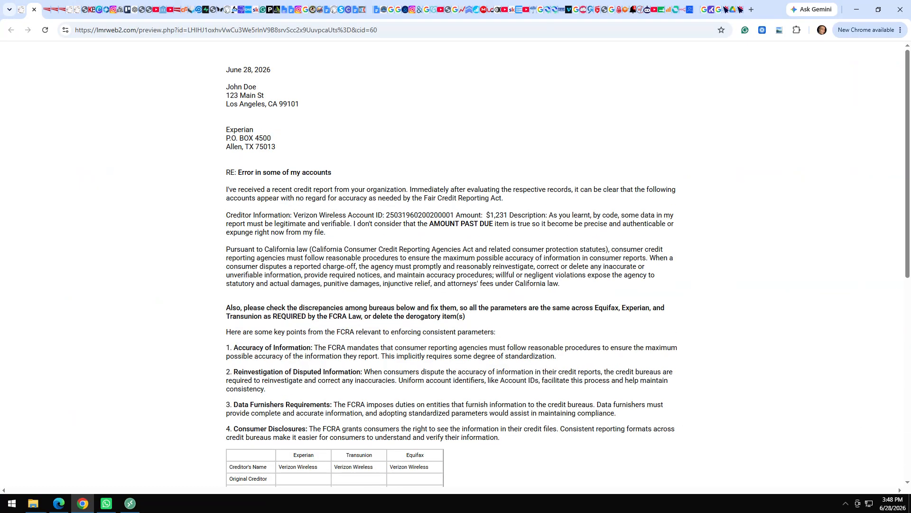
{"action": "left_click_drag", "start_coordinate": [493, 224], "coordinate": [430, 224]}
{"action": "left_click", "coordinate": [411, 273]}
{"action": "scroll", "coordinate": [411, 280], "scroll_direction": "down", "scroll_amount": 4}
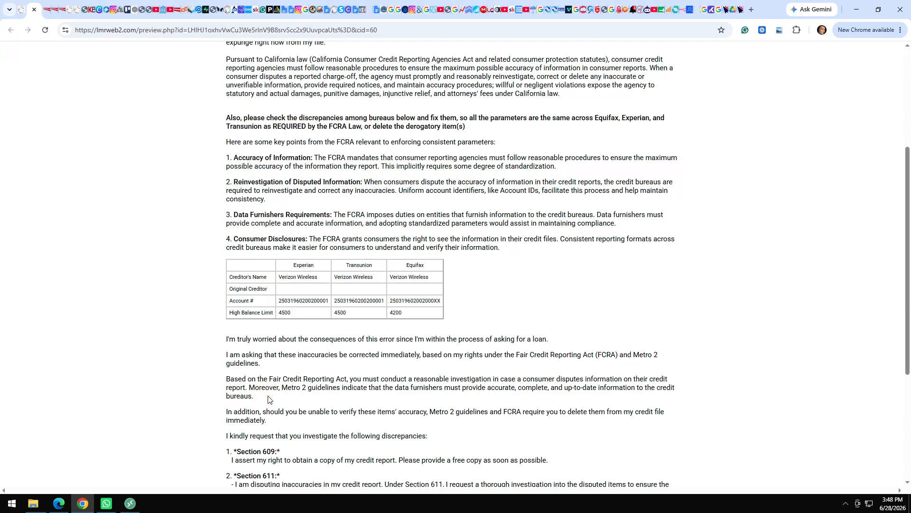
{"action": "scroll", "coordinate": [268, 398], "scroll_direction": "down", "scroll_amount": 3}
{"action": "scroll", "coordinate": [268, 398], "scroll_direction": "up", "scroll_amount": 6}
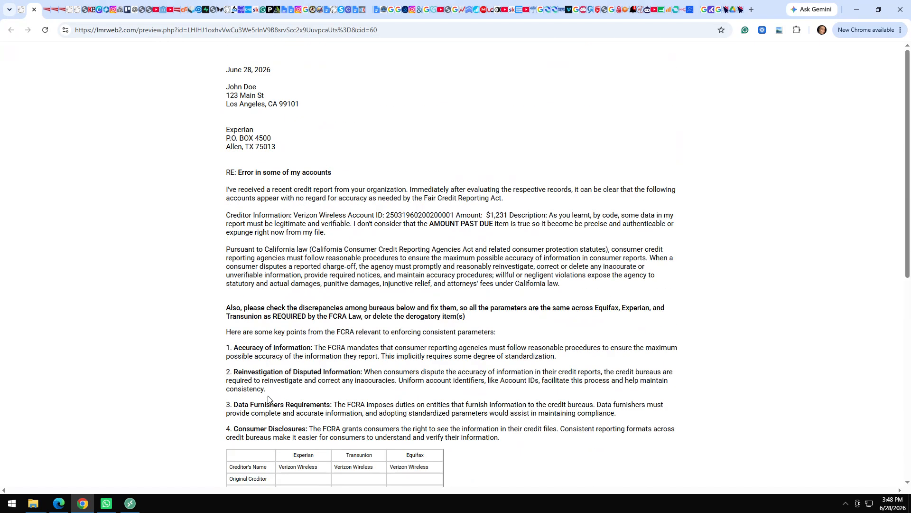
{"action": "left_click", "coordinate": [34, 10]}
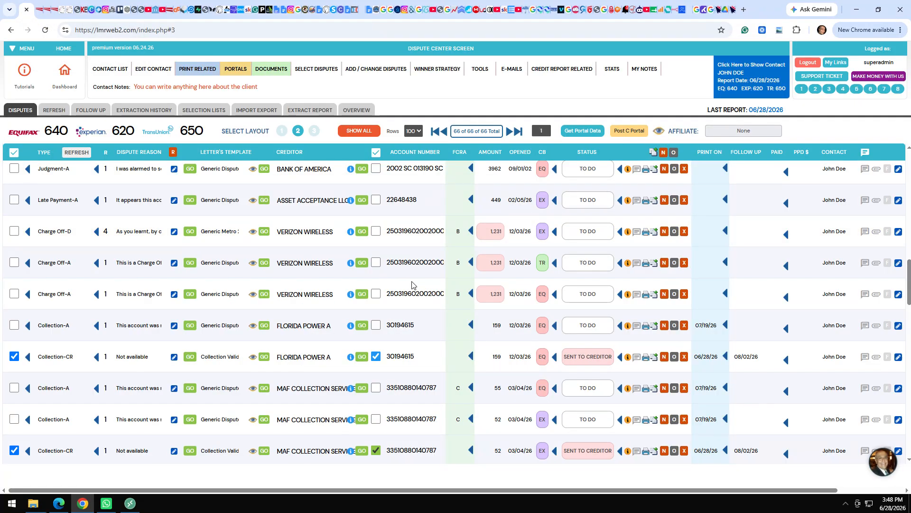
Set the Charge Off-D, Transunion Charge Off-A and remaining Verizon disputes to DELETED, then Post C Portal.
{"action": "left_click", "coordinate": [462, 389]}
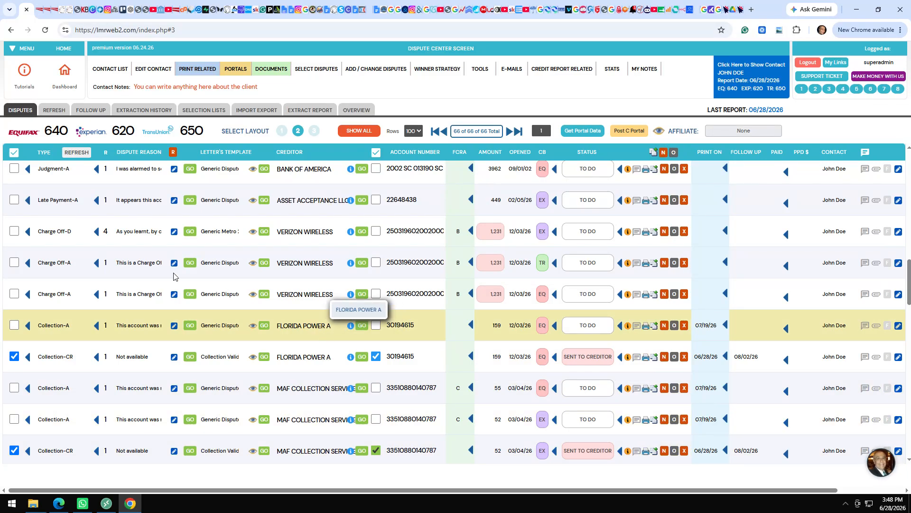
{"action": "mouse_move", "coordinate": [607, 181]}
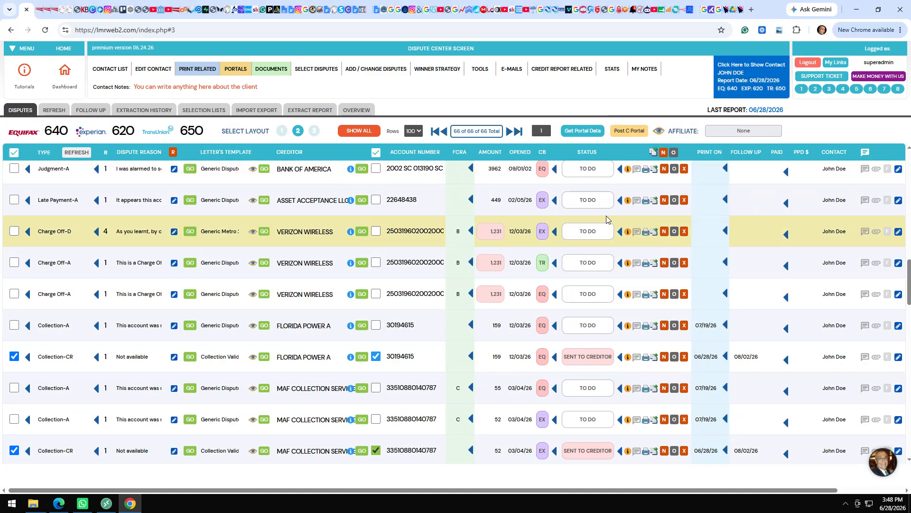
{"action": "left_click", "coordinate": [594, 235]}
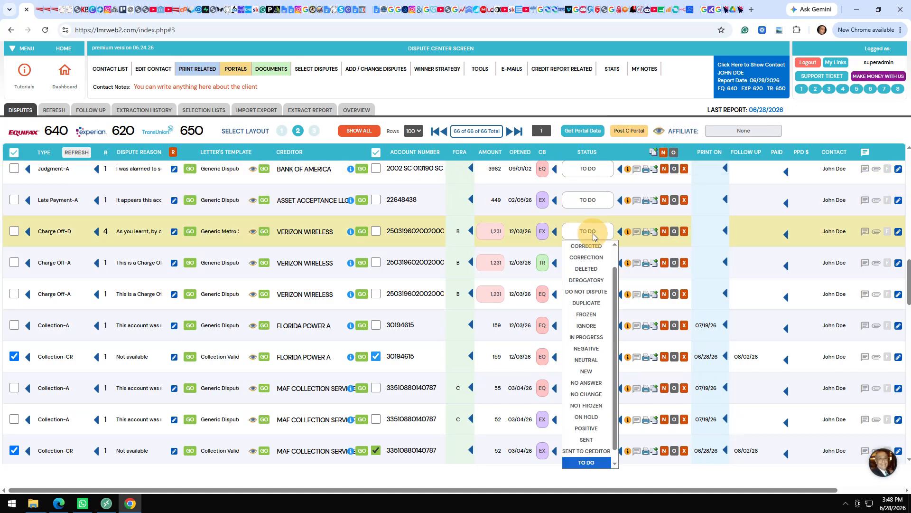
{"action": "left_click", "coordinate": [595, 273]}
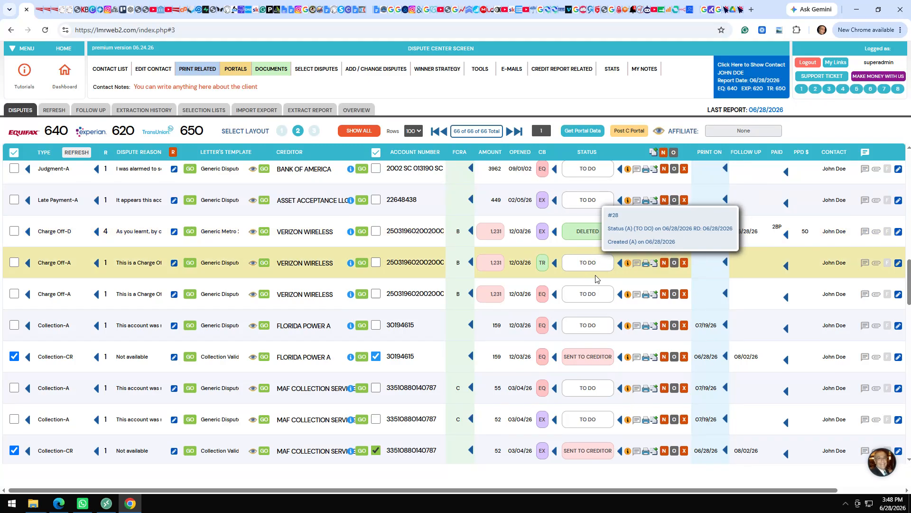
{"action": "left_click", "coordinate": [597, 274]}
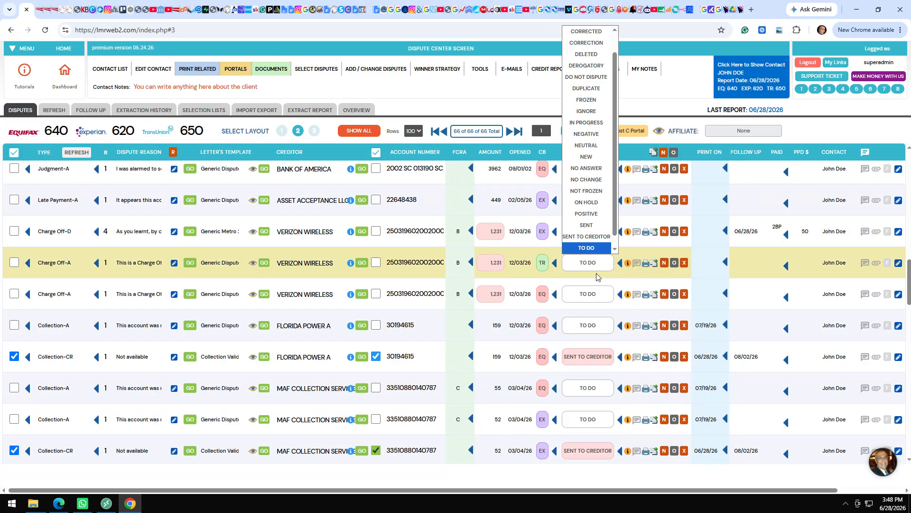
{"action": "left_click", "coordinate": [580, 56]}
{"action": "left_click", "coordinate": [588, 294]}
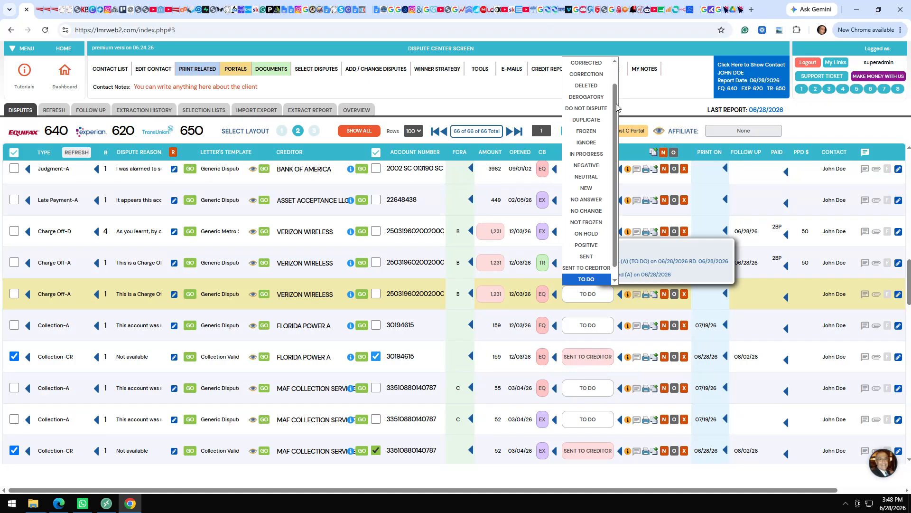
{"action": "left_click", "coordinate": [593, 87]}
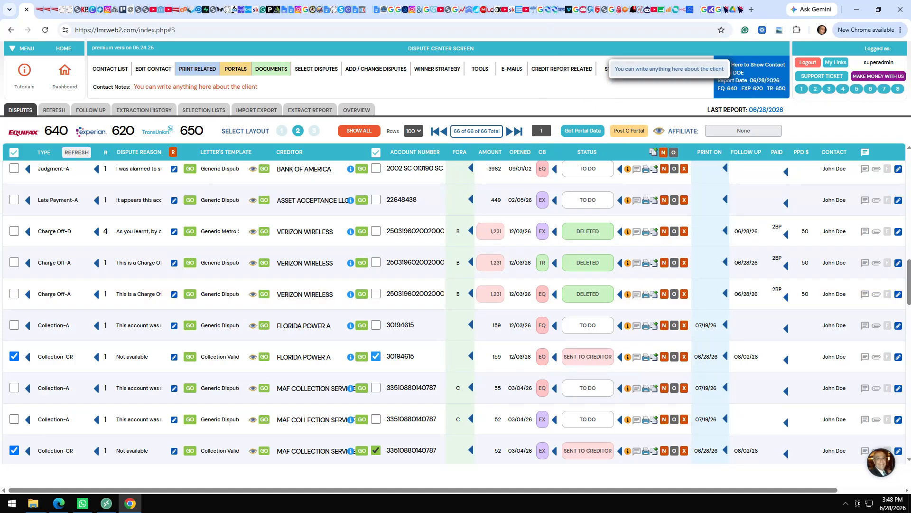
{"action": "left_click", "coordinate": [628, 132]}
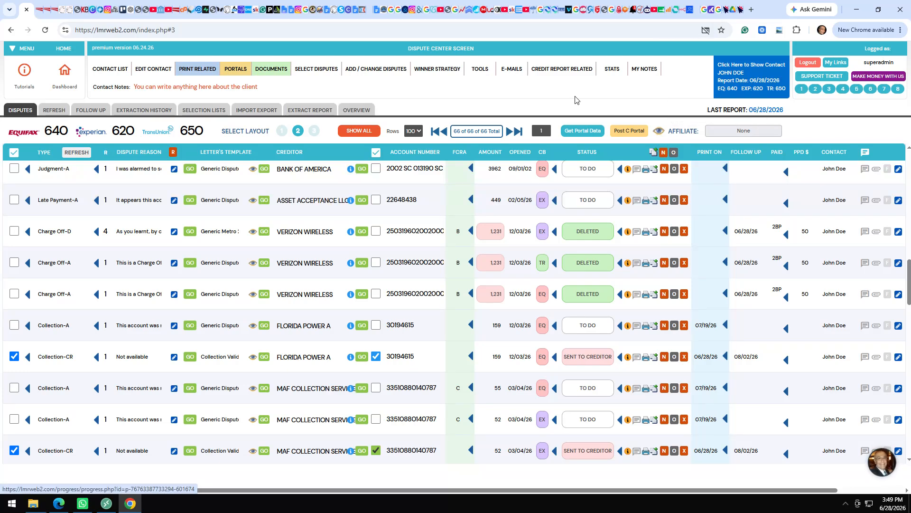
Show the CREDIT REPORT RELATED panel with Credit Report View, Credit Audit and Credit Scores.
{"action": "left_click", "coordinate": [564, 71]}
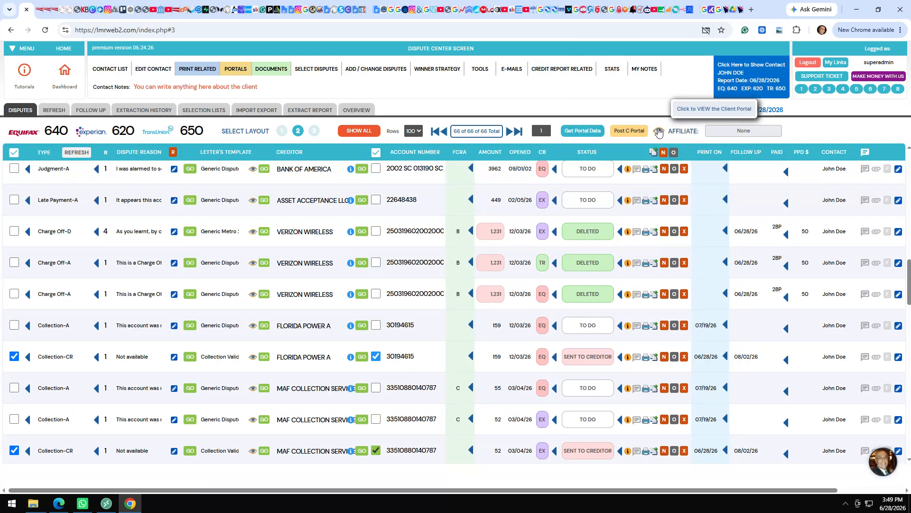
{"action": "left_click", "coordinate": [540, 75]}
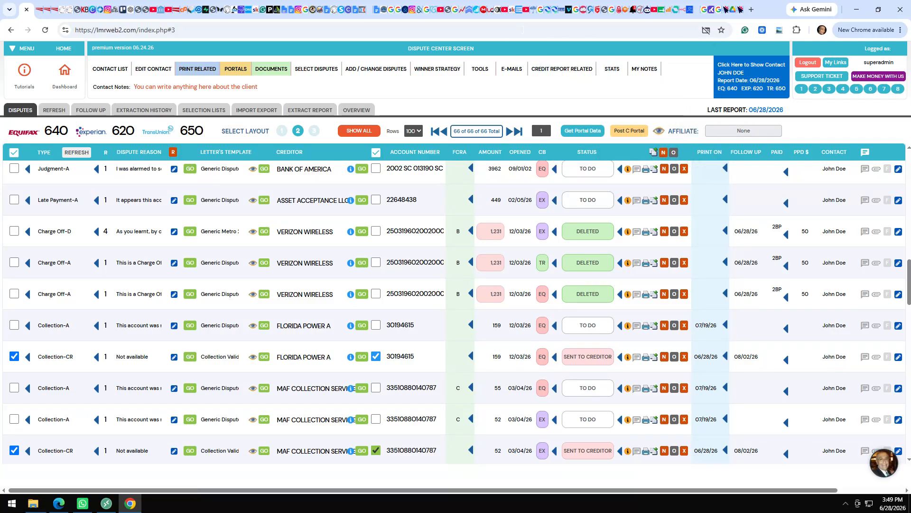
{"action": "left_click", "coordinate": [565, 71]}
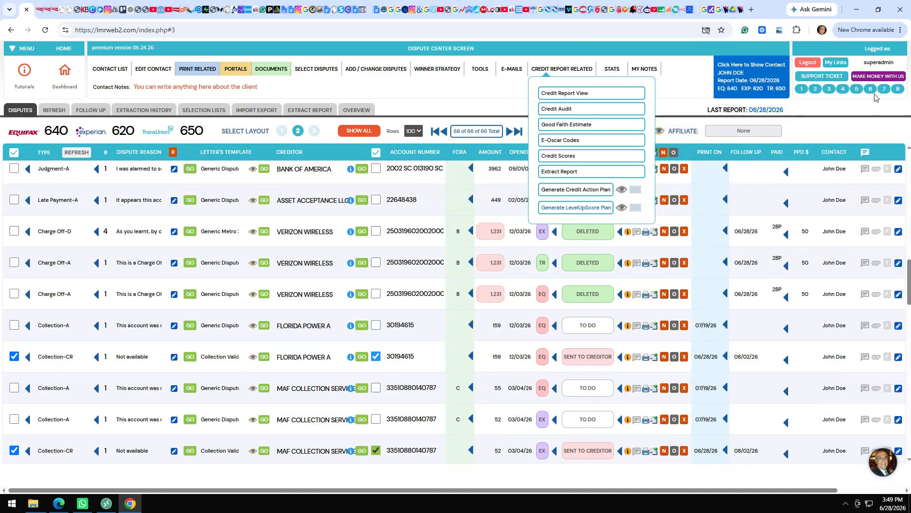
Generate the 3-Month Credit Action Plan and review its strategy cards, 12-week checklist and compliance notes.
{"action": "left_click", "coordinate": [898, 90]}
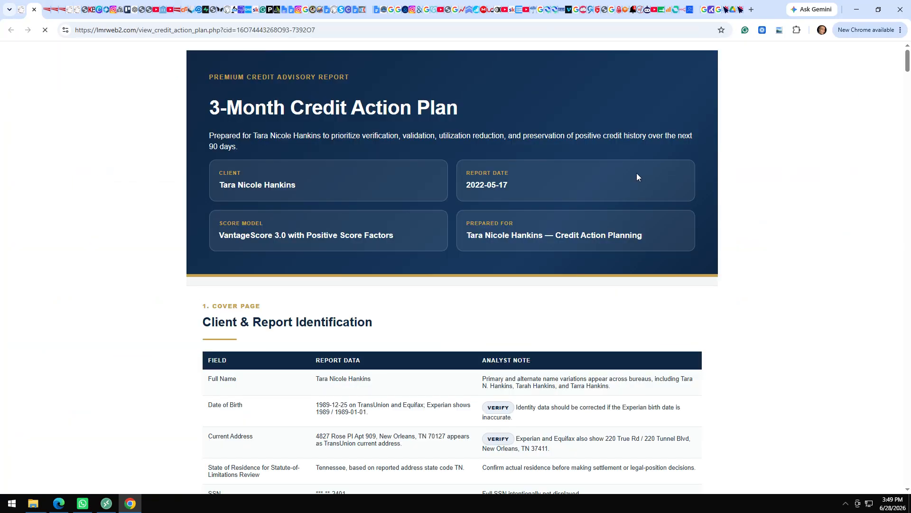
{"action": "scroll", "coordinate": [762, 200], "scroll_direction": "down", "scroll_amount": 18}
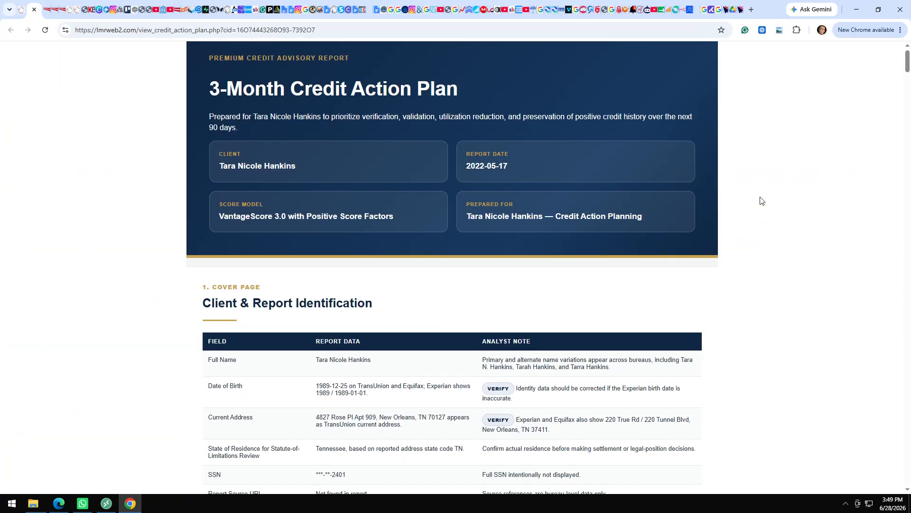
{"action": "scroll", "coordinate": [762, 201], "scroll_direction": "down", "scroll_amount": 20}
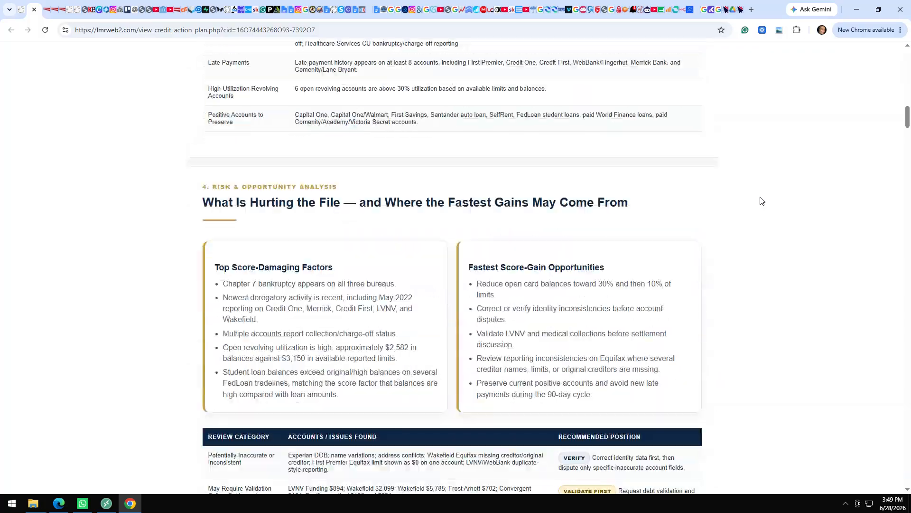
{"action": "scroll", "coordinate": [762, 200], "scroll_direction": "down", "scroll_amount": 20}
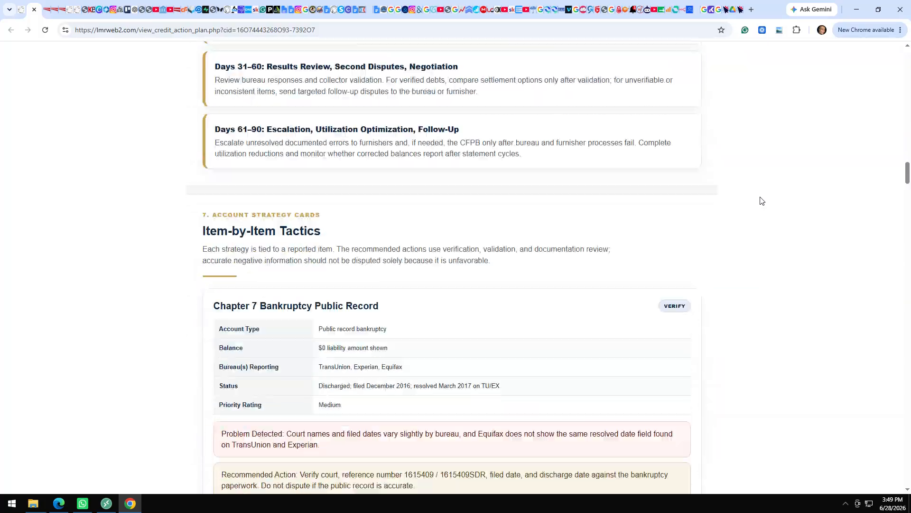
{"action": "scroll", "coordinate": [762, 200], "scroll_direction": "down", "scroll_amount": 20}
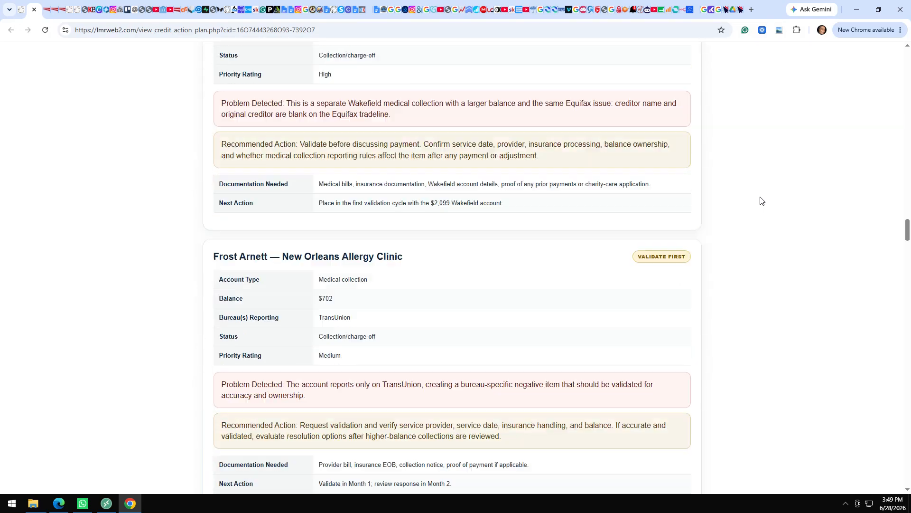
{"action": "scroll", "coordinate": [761, 200], "scroll_direction": "down", "scroll_amount": 20}
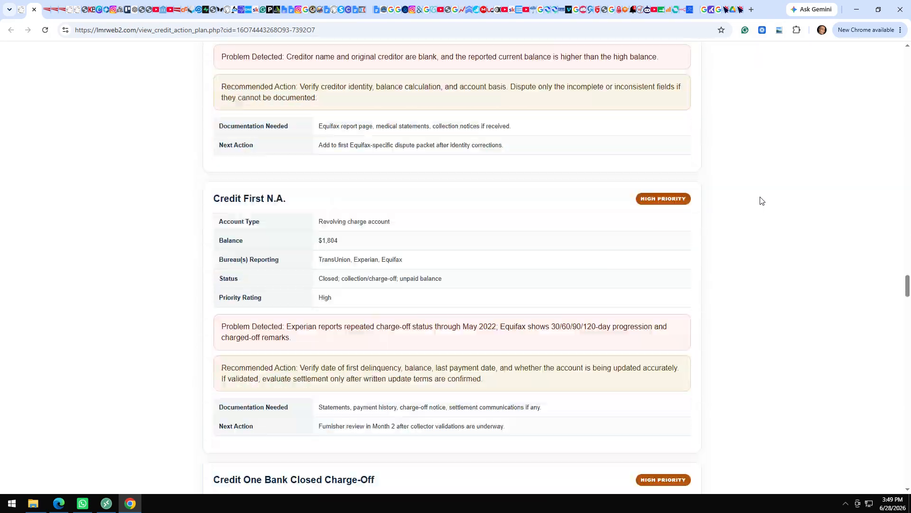
{"action": "scroll", "coordinate": [762, 200], "scroll_direction": "down", "scroll_amount": 20}
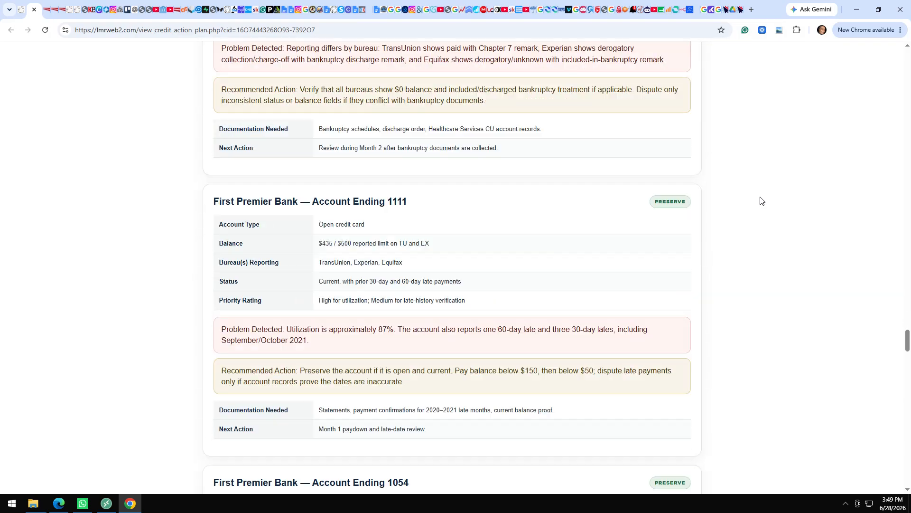
{"action": "scroll", "coordinate": [762, 200], "scroll_direction": "down", "scroll_amount": 20}
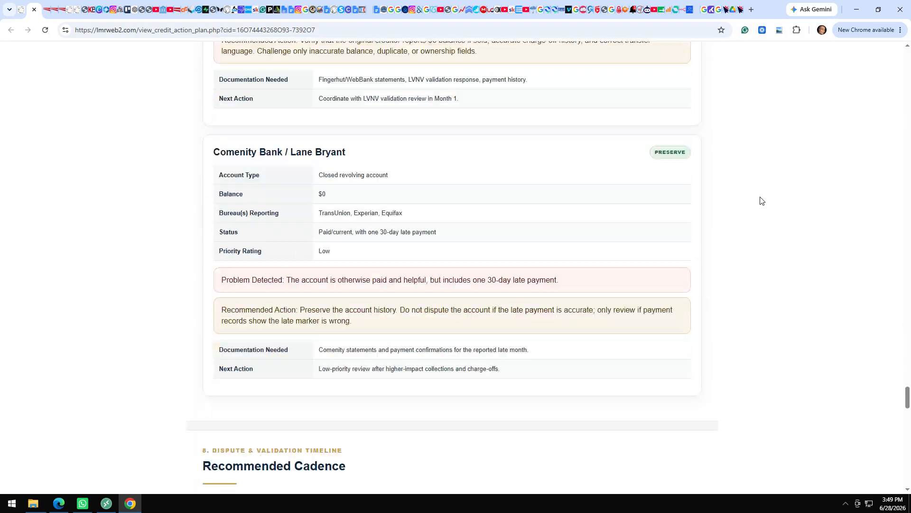
{"action": "scroll", "coordinate": [762, 201], "scroll_direction": "down", "scroll_amount": 15}
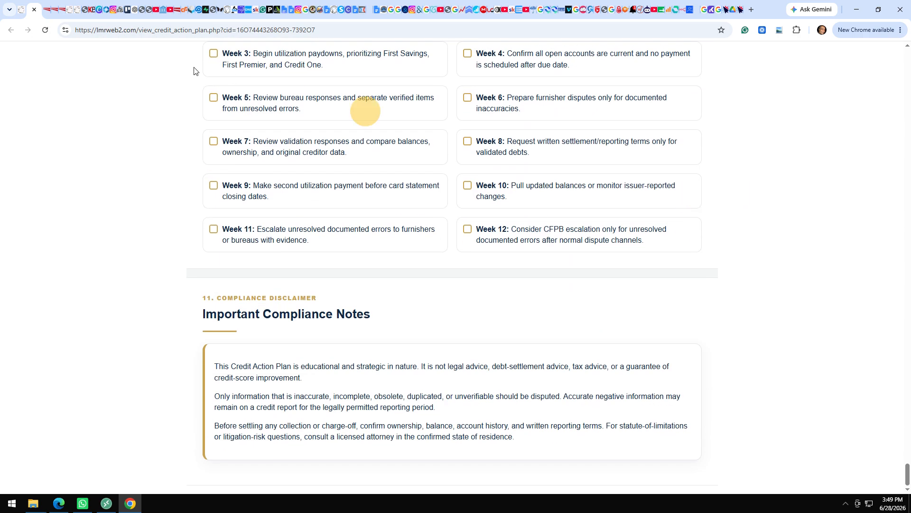
Read the 'Welcome to our services' email in the E-Mail System and follow its client portal link.
{"action": "left_click", "coordinate": [21, 14]}
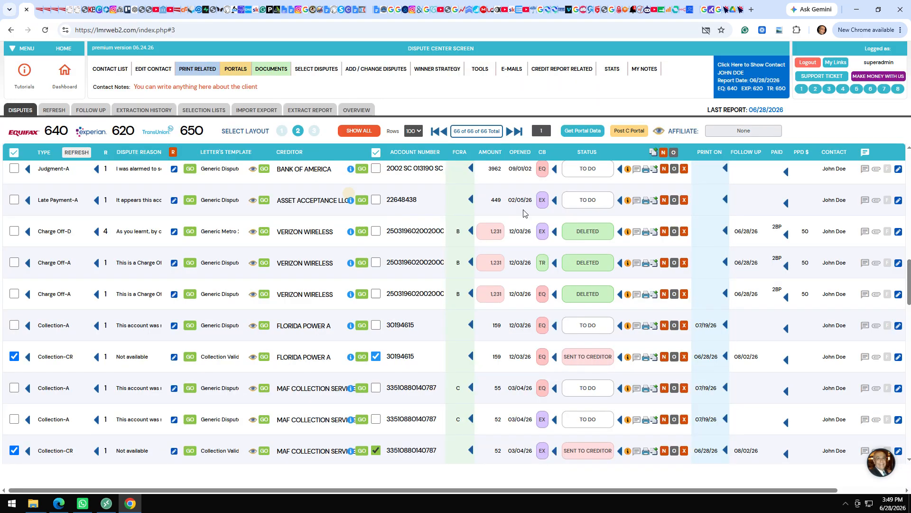
{"action": "left_click", "coordinate": [503, 69]}
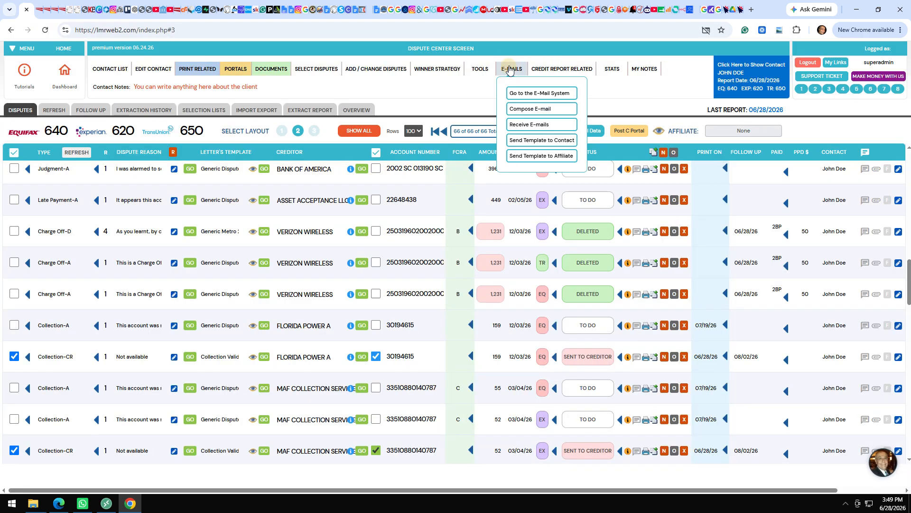
{"action": "left_click", "coordinate": [529, 97]}
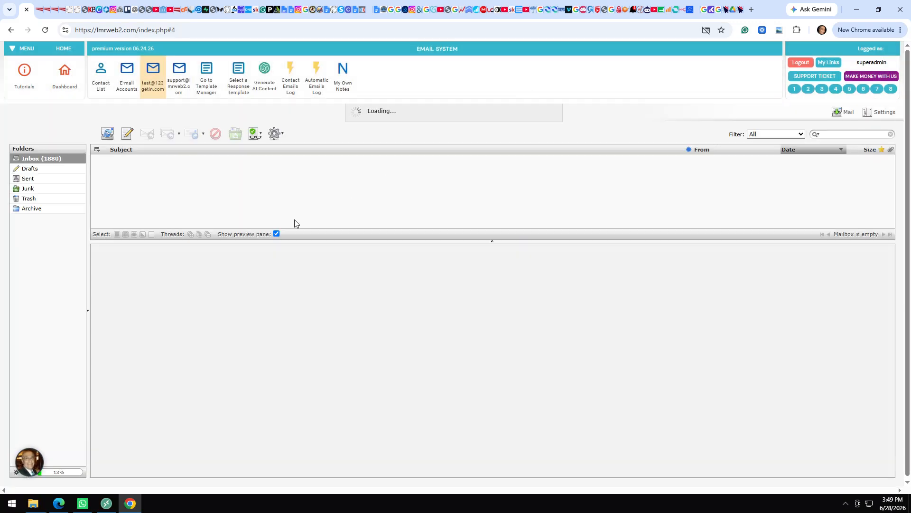
{"action": "left_click", "coordinate": [139, 181]}
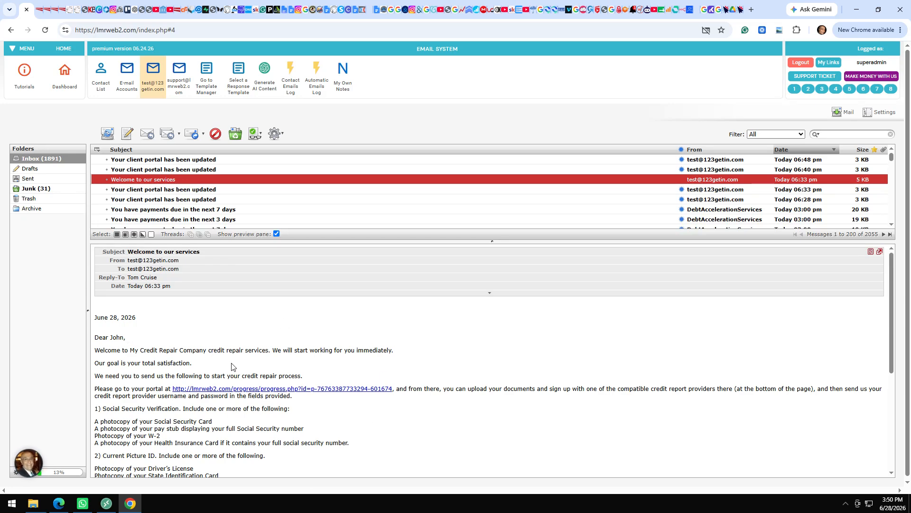
{"action": "left_click", "coordinate": [211, 389]}
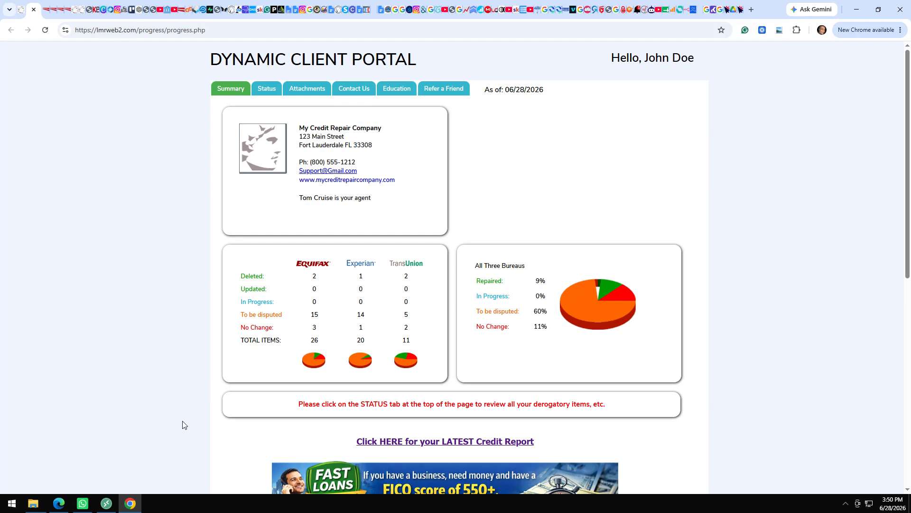
View the portal's Status listing, checking a DELETED item's history and the Equifax and Experian tables.
{"action": "left_click", "coordinate": [267, 91]}
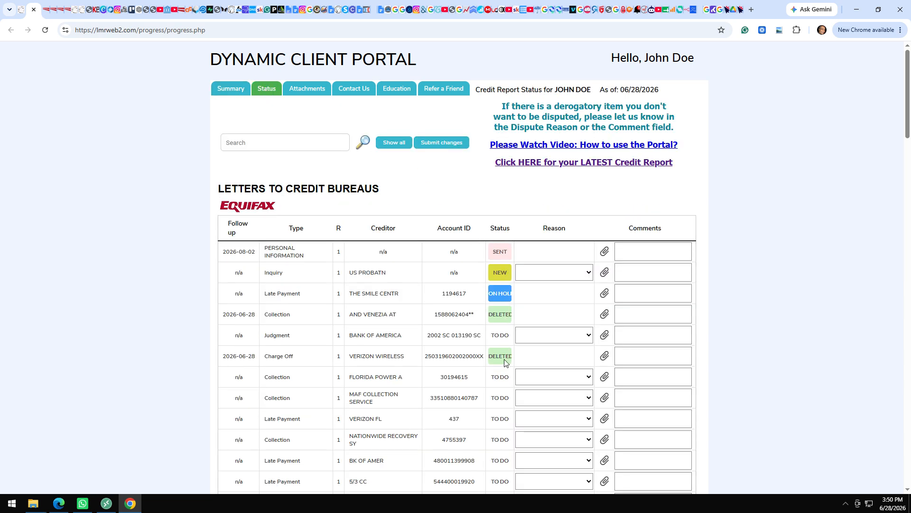
{"action": "mouse_move", "coordinate": [505, 362]}
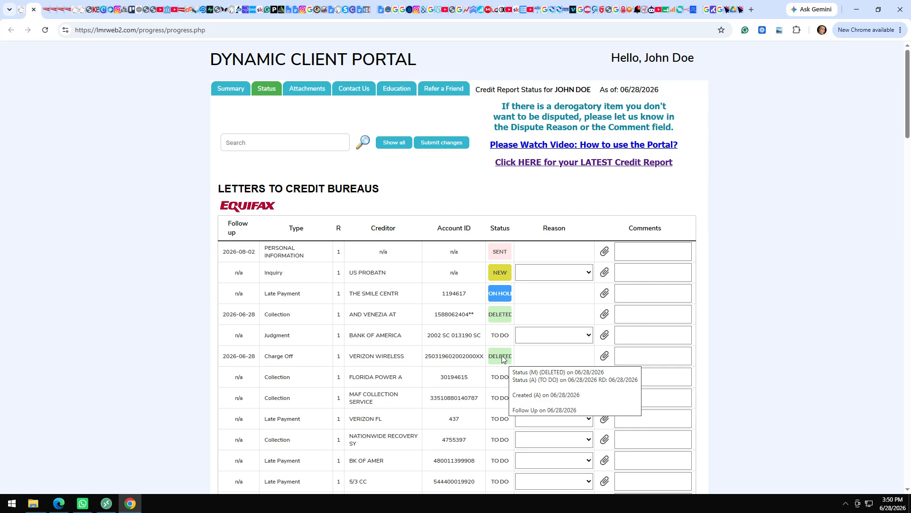
{"action": "scroll", "coordinate": [504, 359], "scroll_direction": "down", "scroll_amount": 9}
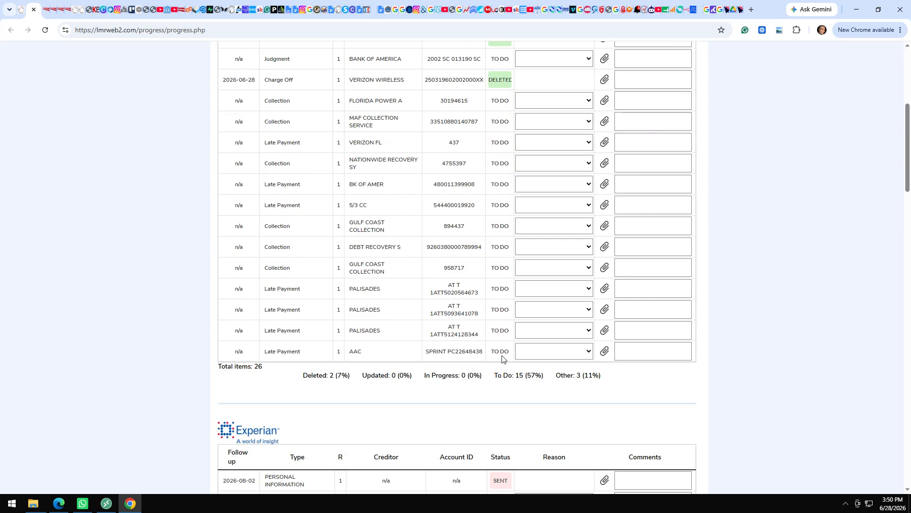
{"action": "scroll", "coordinate": [503, 360], "scroll_direction": "down", "scroll_amount": 3}
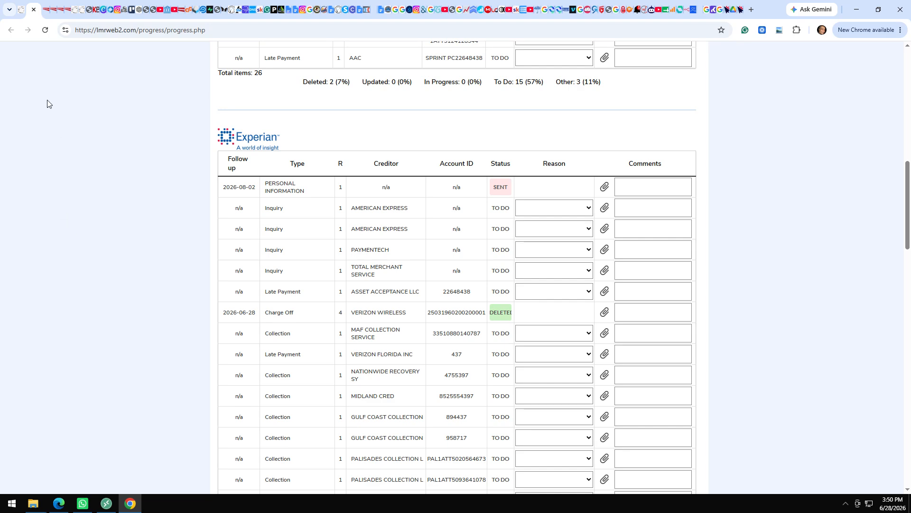
Read the 'Your client portal has been updated' email, then launch the My Big Fat Credit website.
{"action": "left_click", "coordinate": [21, 10]}
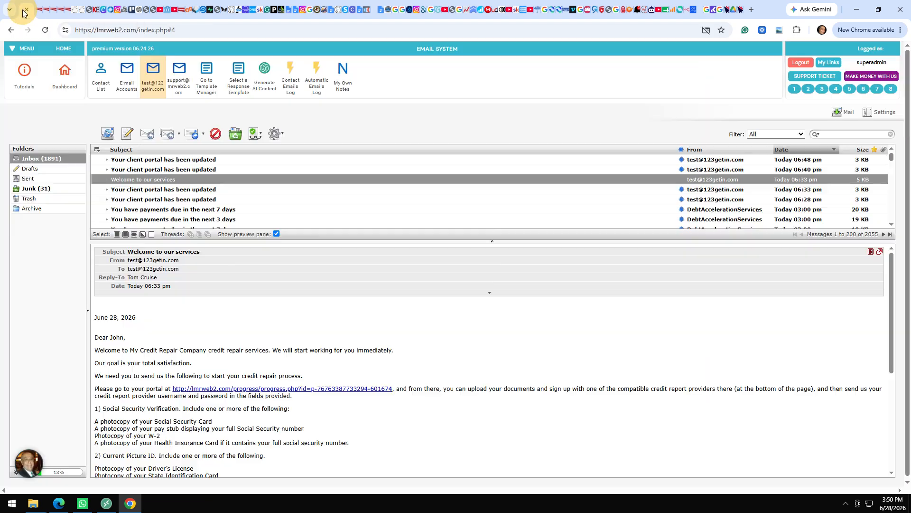
{"action": "left_click", "coordinate": [163, 170]}
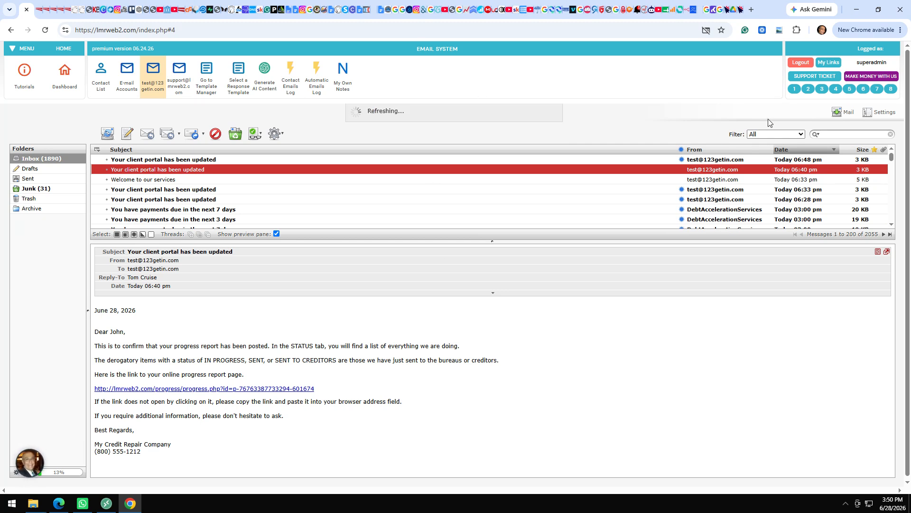
{"action": "left_click", "coordinate": [808, 91]}
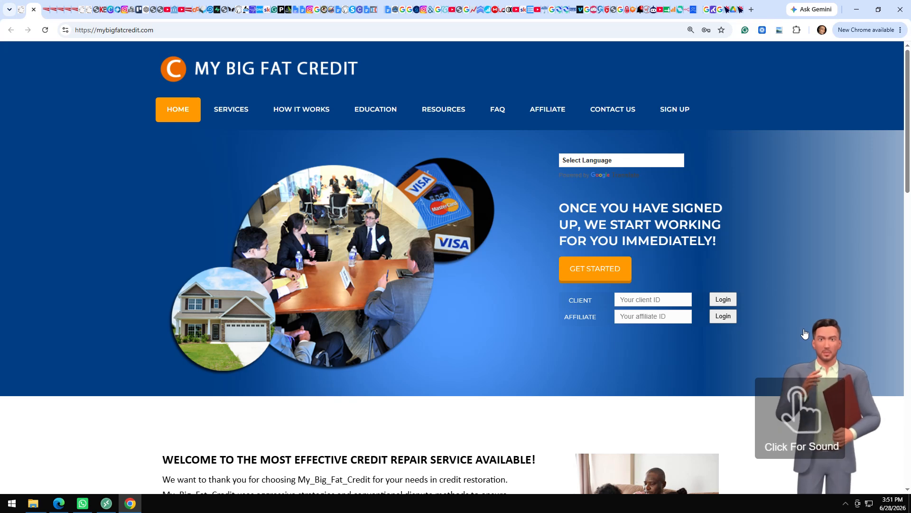
Play the homepage credit video skipped ahead to 0:33, then scroll to the Pricing and Credit Facts sections.
{"action": "left_click", "coordinate": [573, 161]}
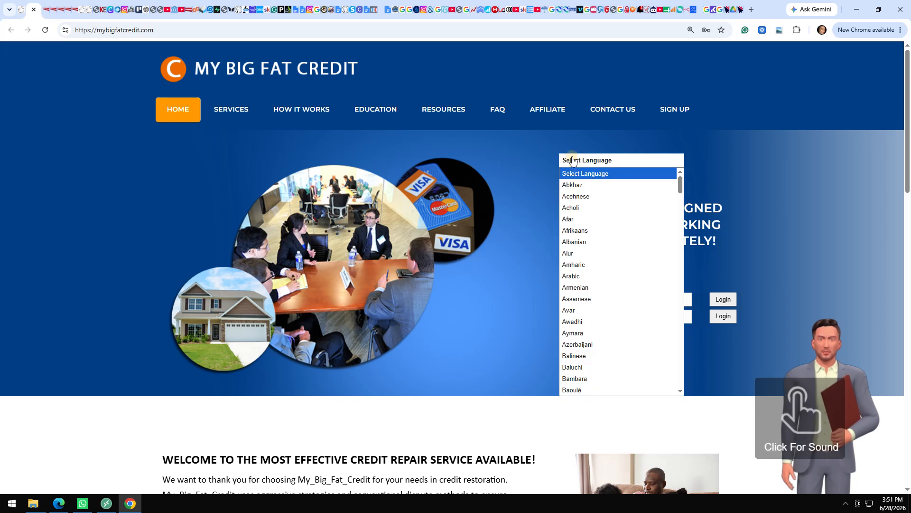
{"action": "left_click", "coordinate": [520, 284]}
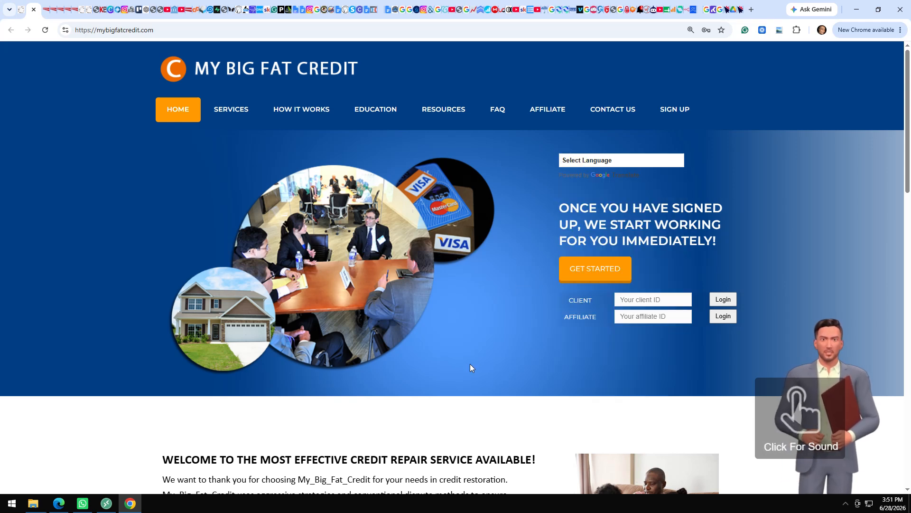
{"action": "scroll", "coordinate": [471, 364], "scroll_direction": "down", "scroll_amount": 8}
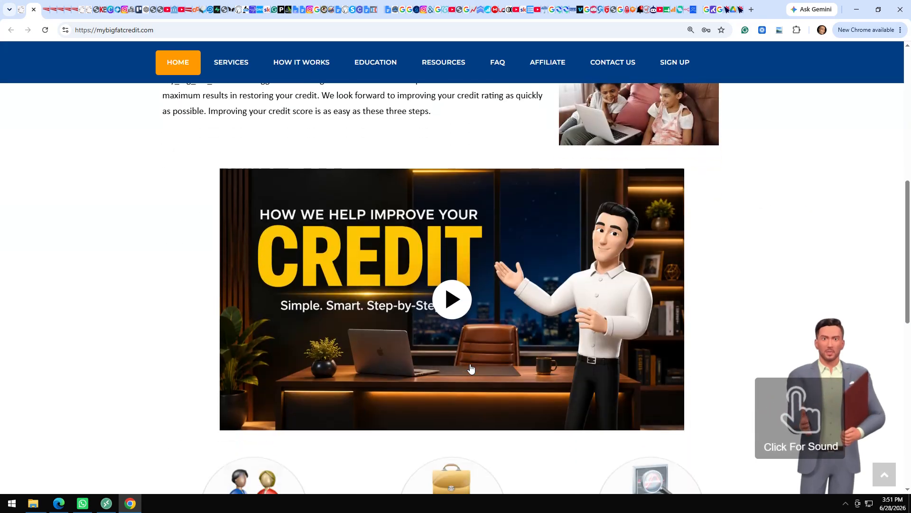
{"action": "left_click", "coordinate": [450, 273]}
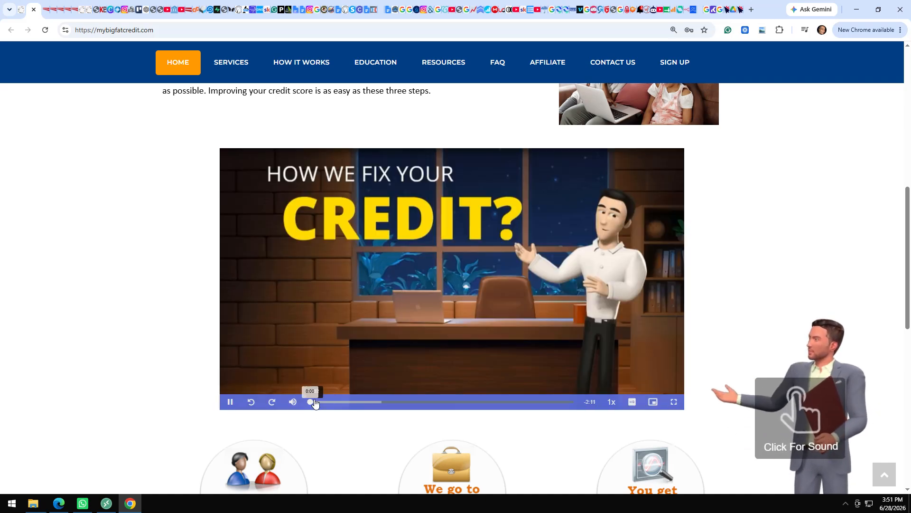
{"action": "mouse_move", "coordinate": [292, 407]}
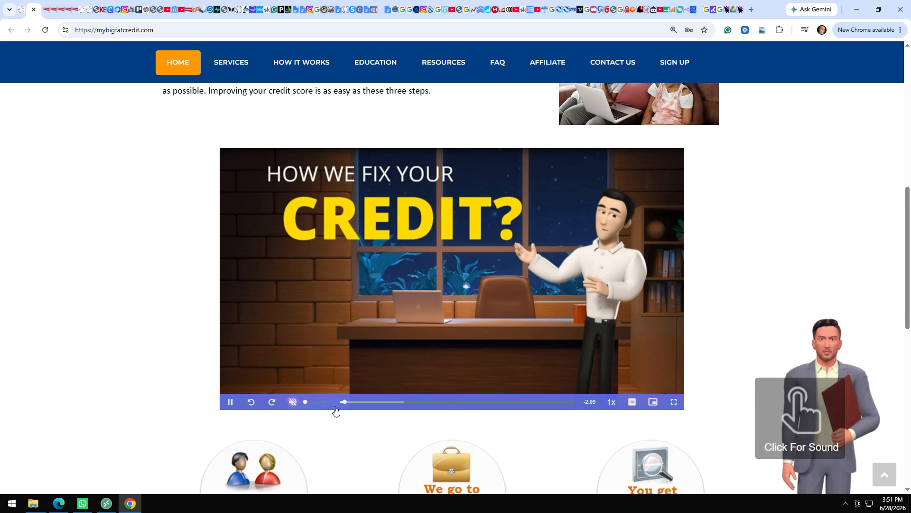
{"action": "left_click", "coordinate": [350, 402]}
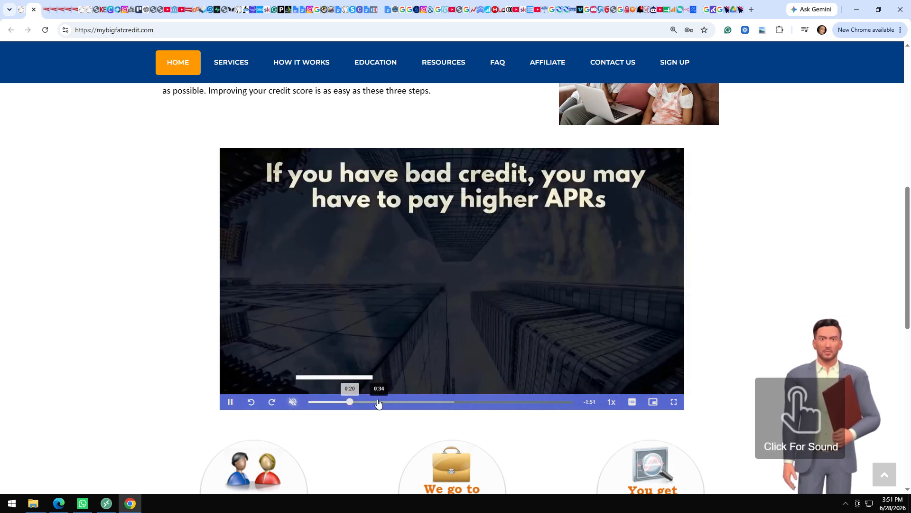
{"action": "left_click", "coordinate": [377, 401]}
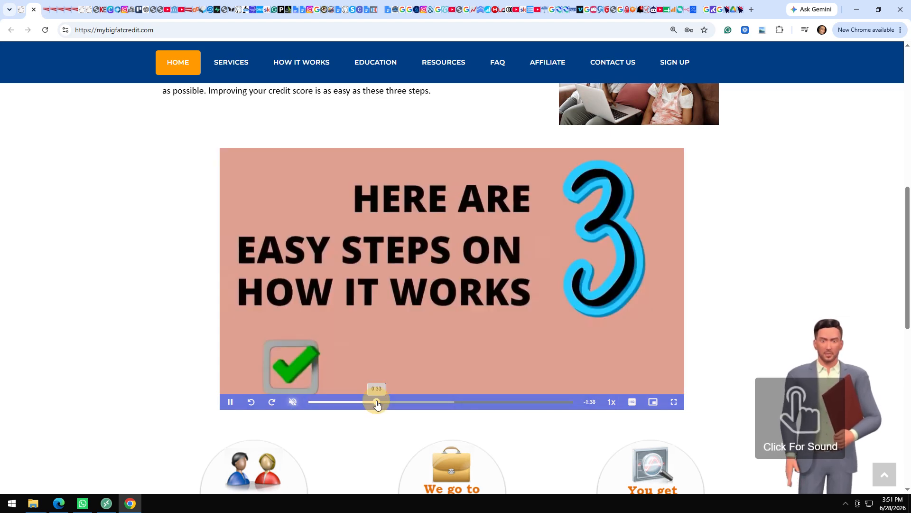
{"action": "scroll", "coordinate": [200, 419], "scroll_direction": "down", "scroll_amount": 1}
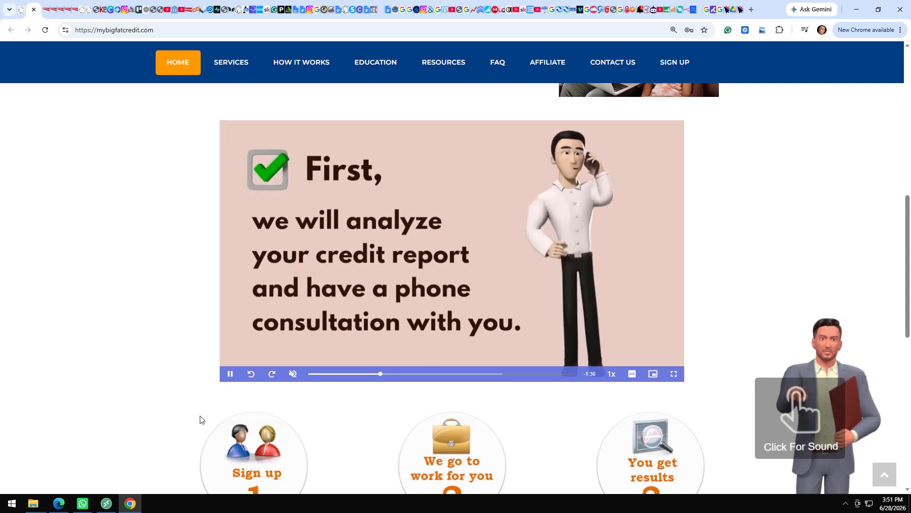
{"action": "scroll", "coordinate": [199, 419], "scroll_direction": "down", "scroll_amount": 8}
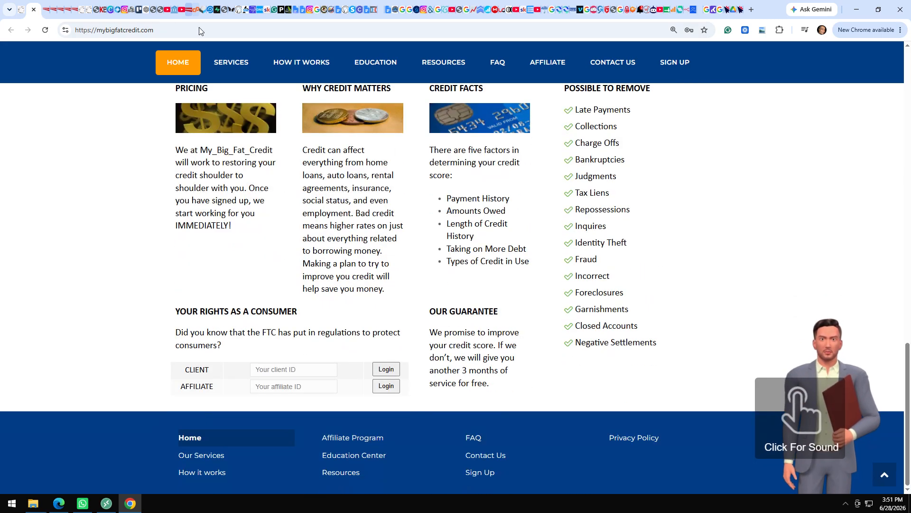
Visit the Services, How It Works, Education, Resources, FAQ, Affiliate and Contact Us pages.
{"action": "left_click", "coordinate": [229, 69]}
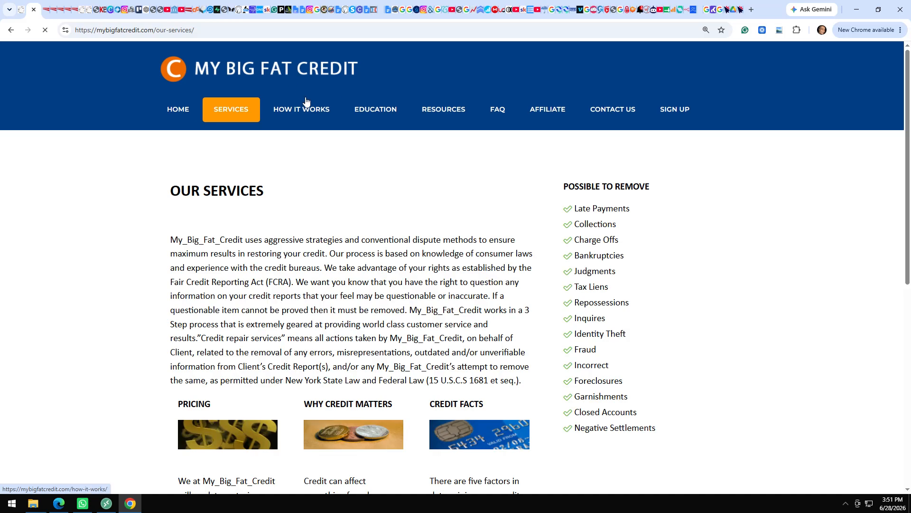
{"action": "left_click", "coordinate": [307, 113]}
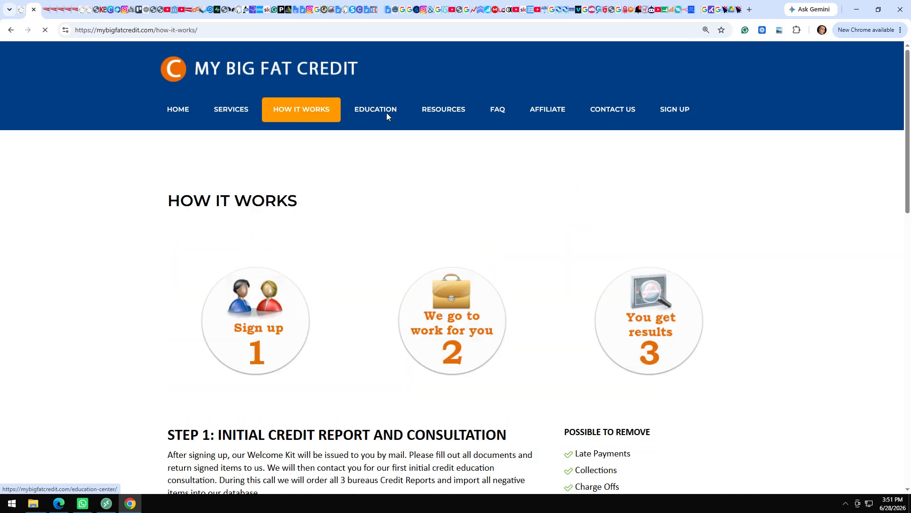
{"action": "left_click", "coordinate": [396, 117]}
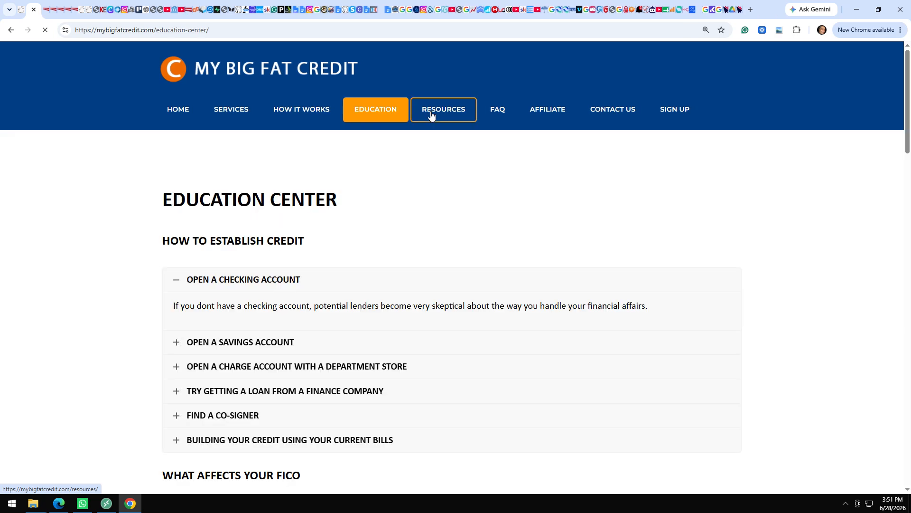
{"action": "left_click", "coordinate": [446, 112]}
{"action": "left_click", "coordinate": [499, 112]}
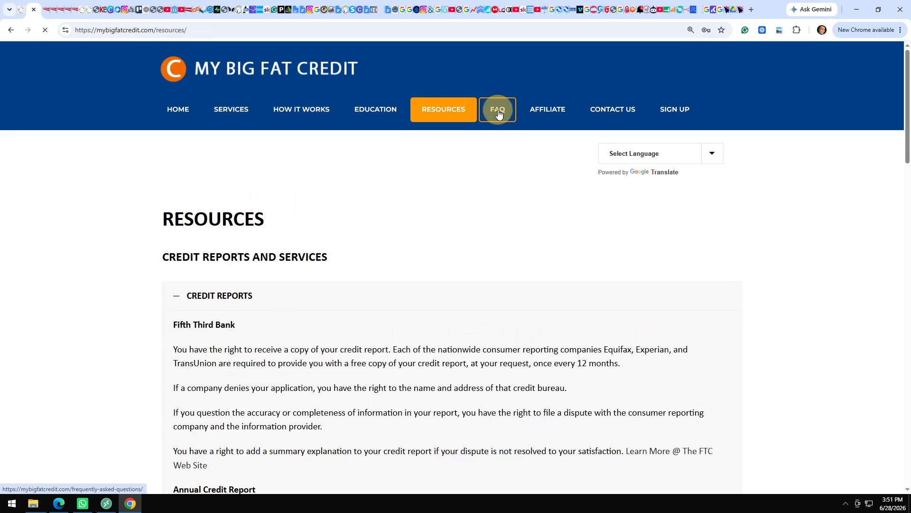
{"action": "left_click", "coordinate": [551, 109]}
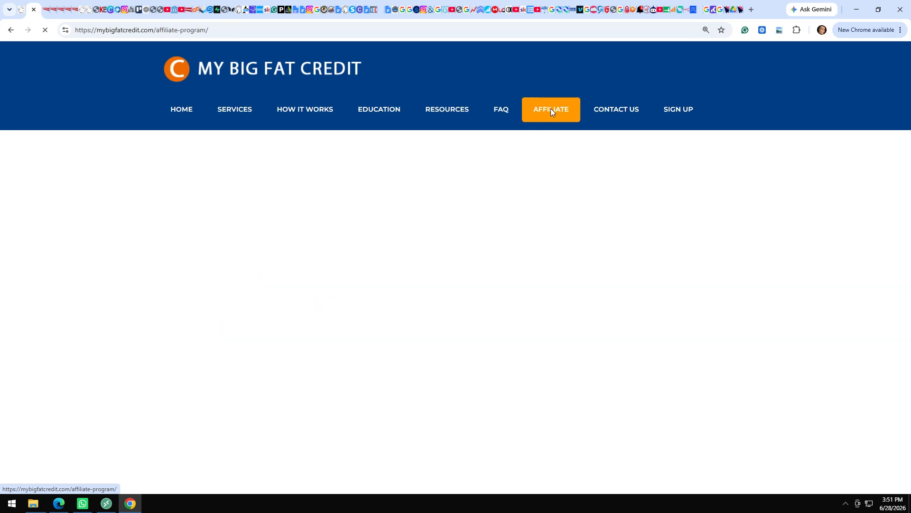
{"action": "left_click", "coordinate": [615, 110]}
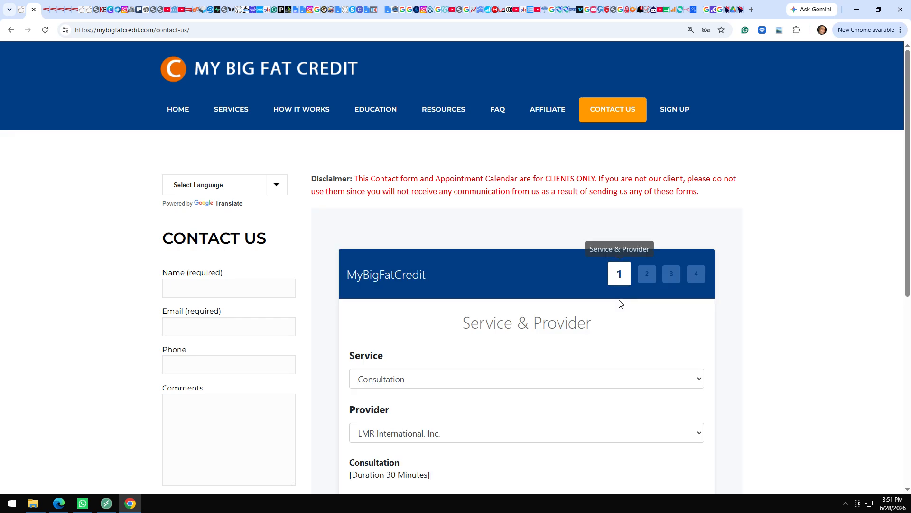
Advance the consultation booking to date and time, browse the Sign Up form, then return to email.
{"action": "scroll", "coordinate": [640, 329], "scroll_direction": "down", "scroll_amount": 6}
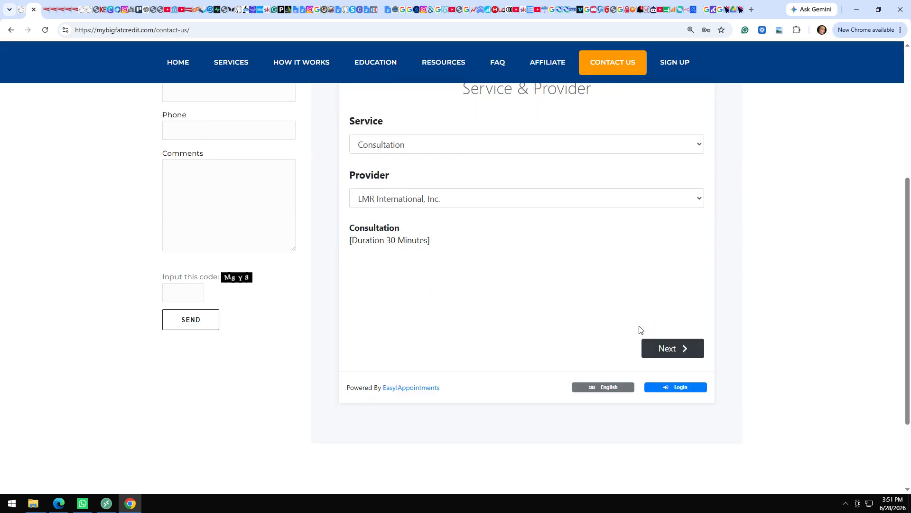
{"action": "left_click", "coordinate": [682, 281]}
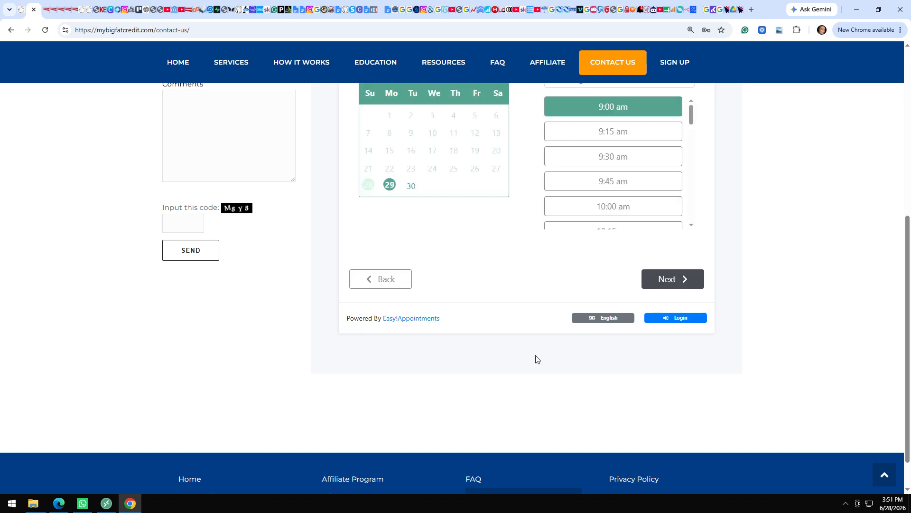
{"action": "left_click", "coordinate": [673, 61]}
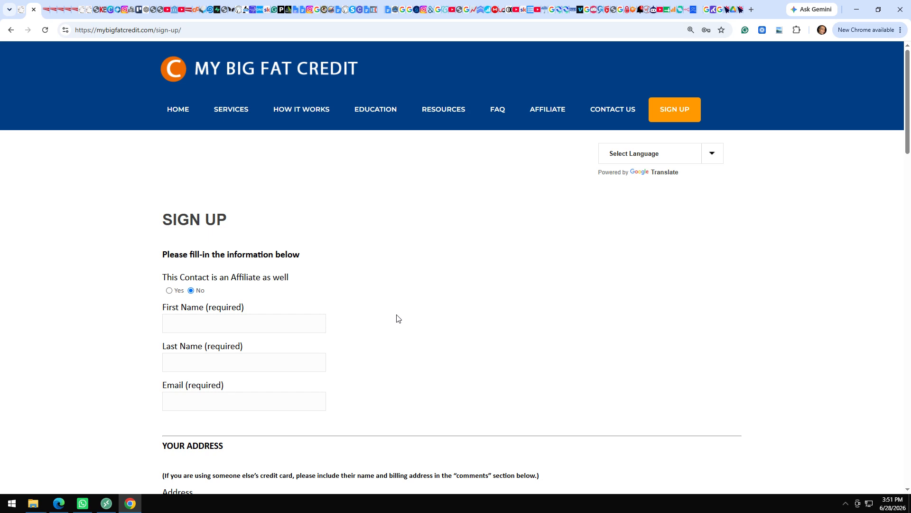
{"action": "scroll", "coordinate": [397, 316], "scroll_direction": "down", "scroll_amount": 15}
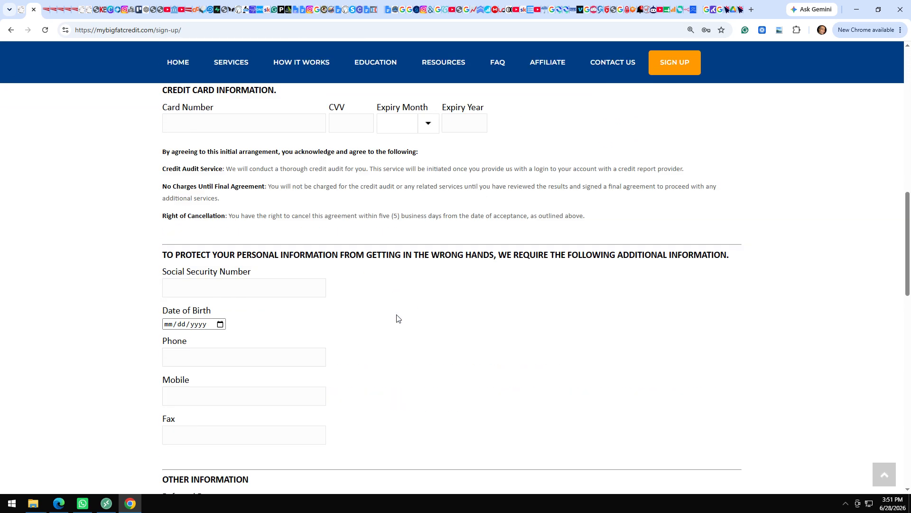
{"action": "scroll", "coordinate": [397, 318], "scroll_direction": "down", "scroll_amount": 15}
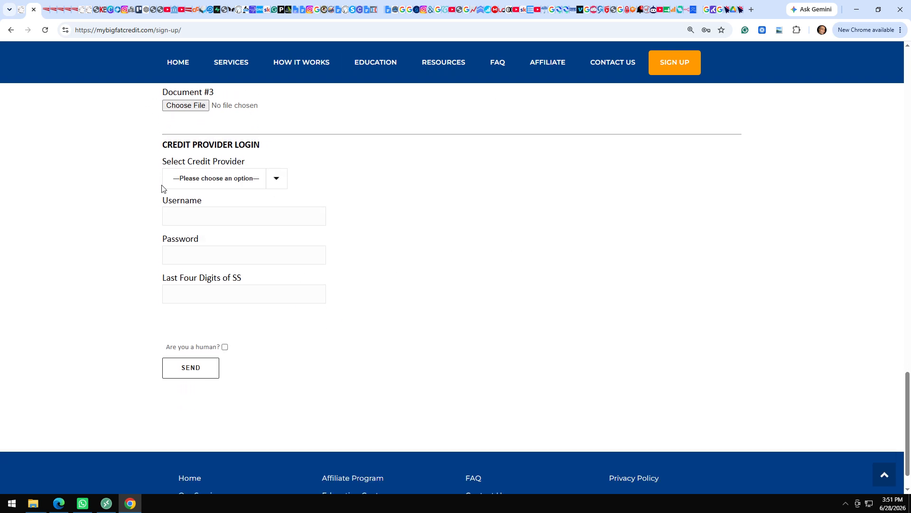
{"action": "left_click", "coordinate": [23, 12]}
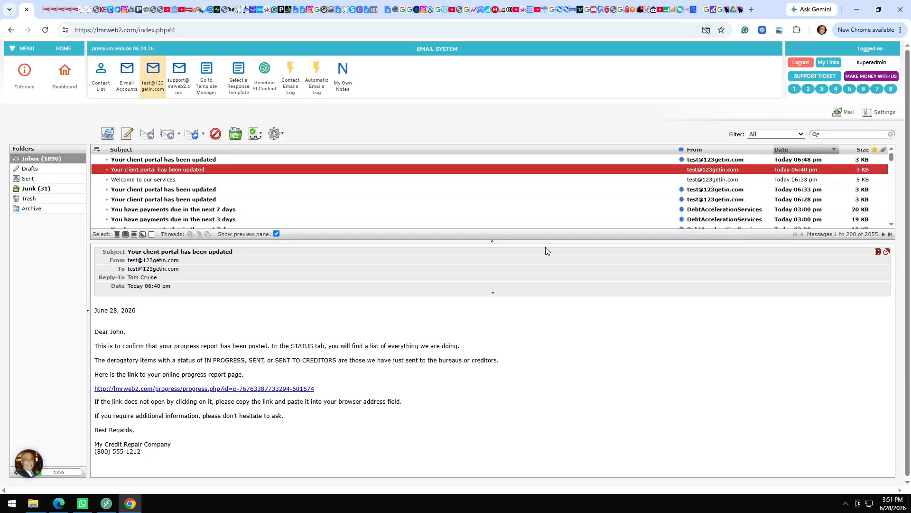
Open the My Big Fat Credit Company website and scroll through its entire home page.
{"action": "left_click", "coordinate": [828, 89]}
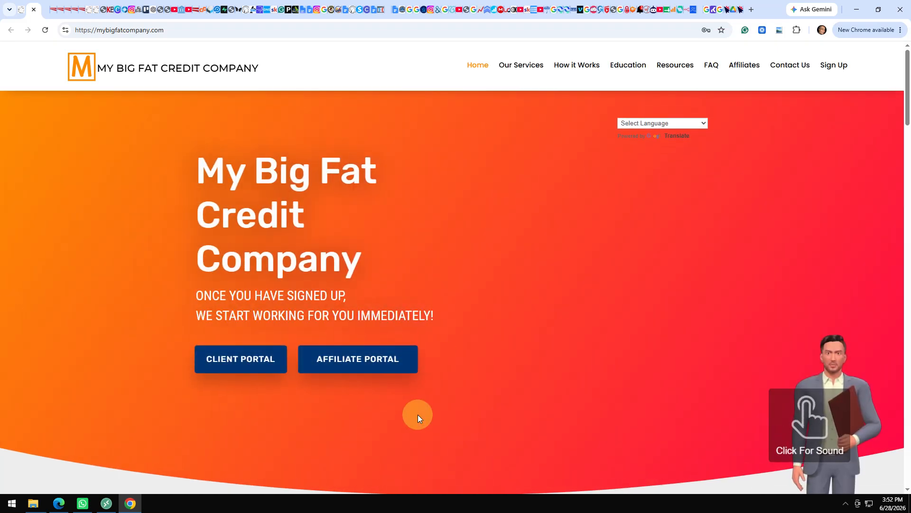
{"action": "scroll", "coordinate": [418, 414], "scroll_direction": "down", "scroll_amount": 2}
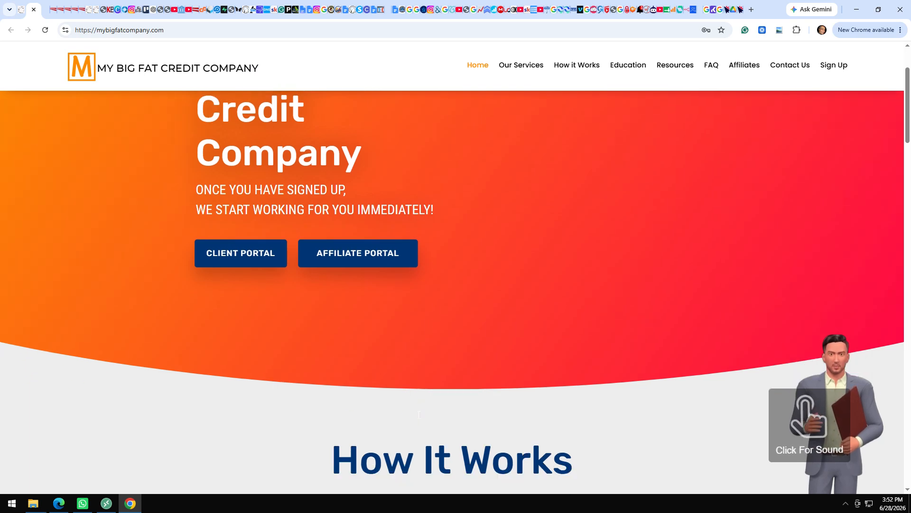
{"action": "scroll", "coordinate": [419, 414], "scroll_direction": "down", "scroll_amount": 4}
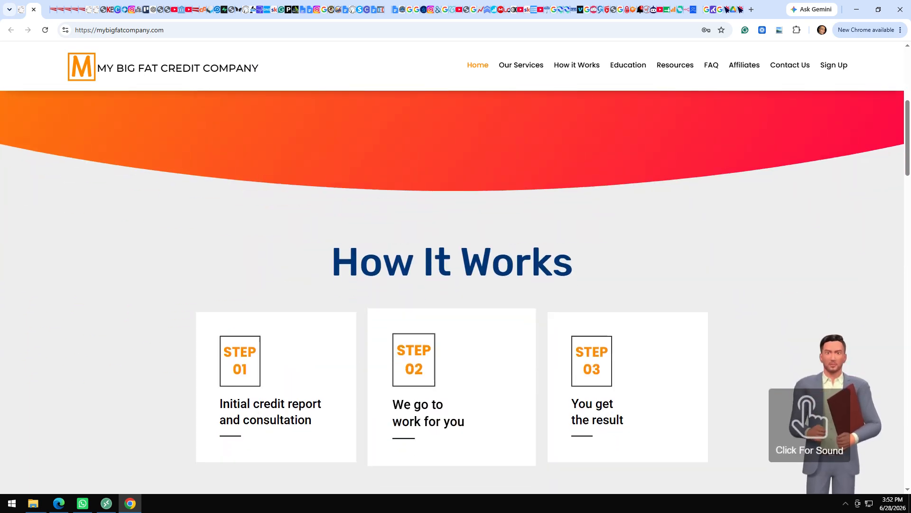
{"action": "scroll", "coordinate": [418, 414], "scroll_direction": "down", "scroll_amount": 3}
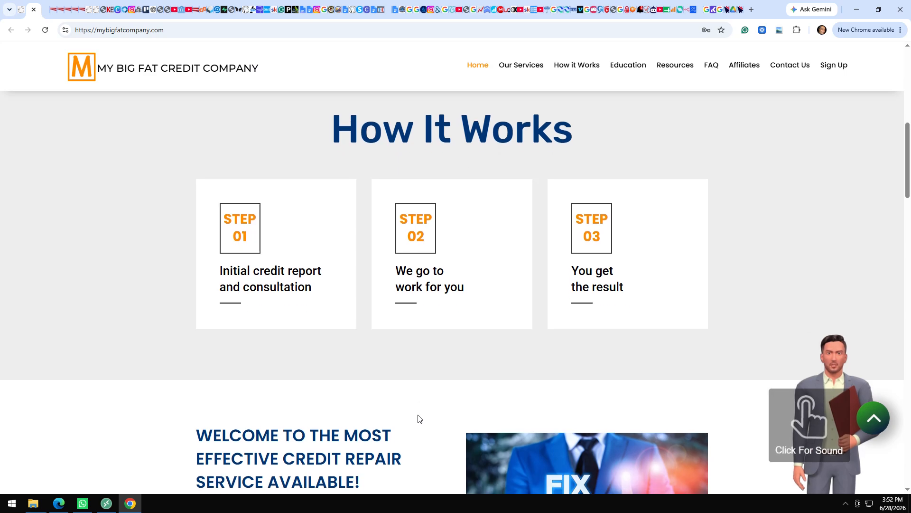
{"action": "scroll", "coordinate": [419, 419], "scroll_direction": "down", "scroll_amount": 6}
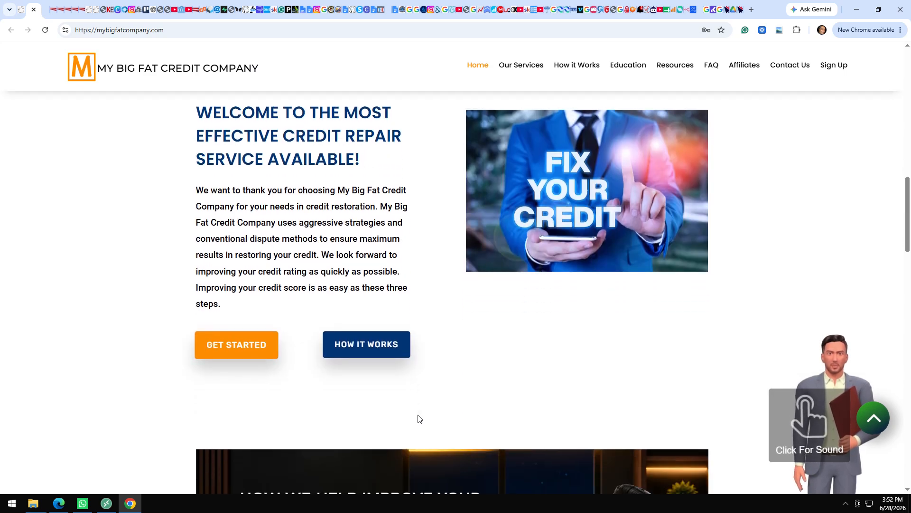
{"action": "scroll", "coordinate": [420, 418], "scroll_direction": "down", "scroll_amount": 10}
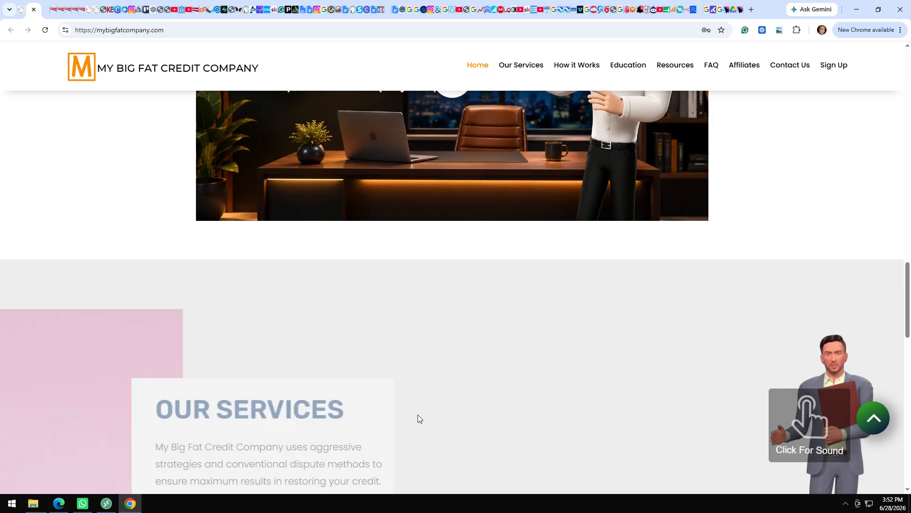
{"action": "scroll", "coordinate": [417, 415], "scroll_direction": "down", "scroll_amount": 7}
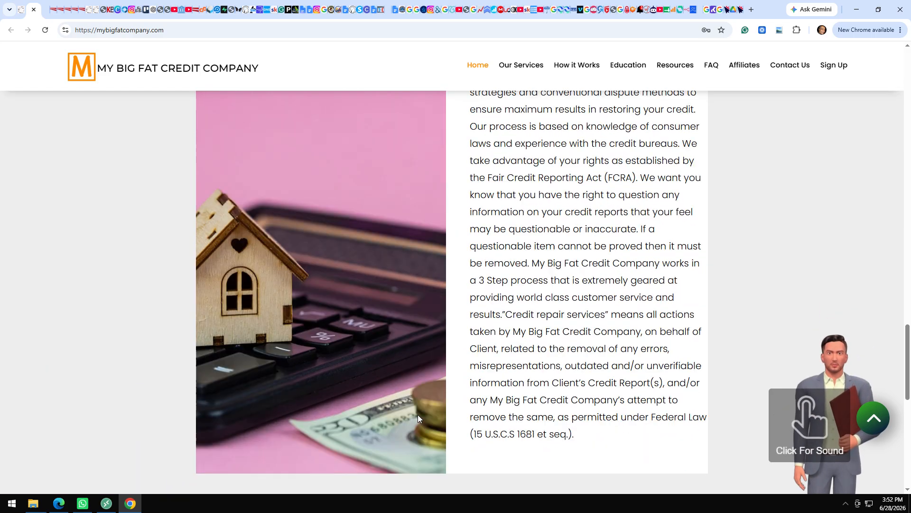
{"action": "scroll", "coordinate": [418, 414], "scroll_direction": "down", "scroll_amount": 10}
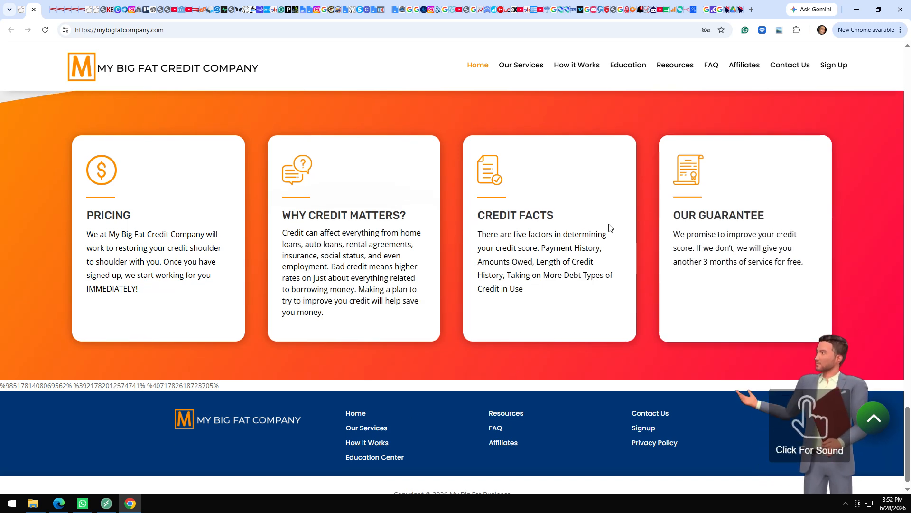
Visit the Our Services, How it Works, Contact Us and Sign Up pages, then return to the inbox.
{"action": "left_click", "coordinate": [515, 66]}
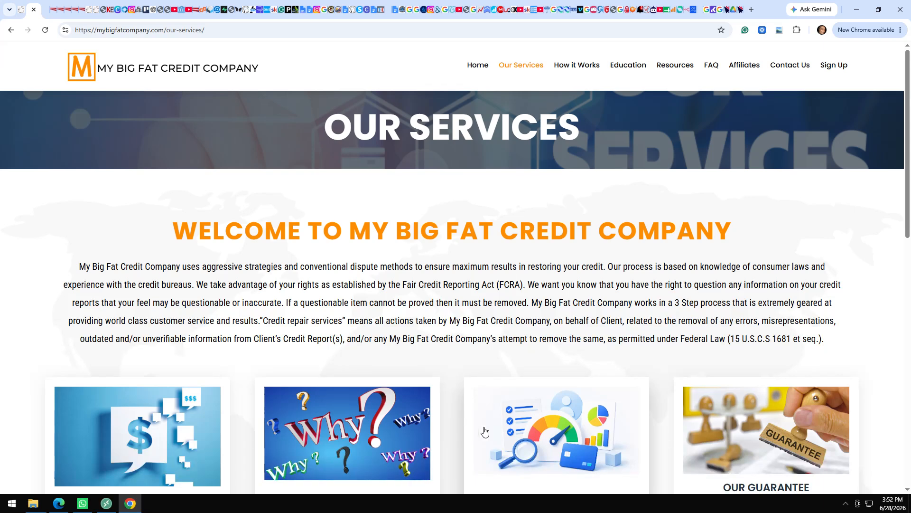
{"action": "left_click", "coordinate": [598, 75]}
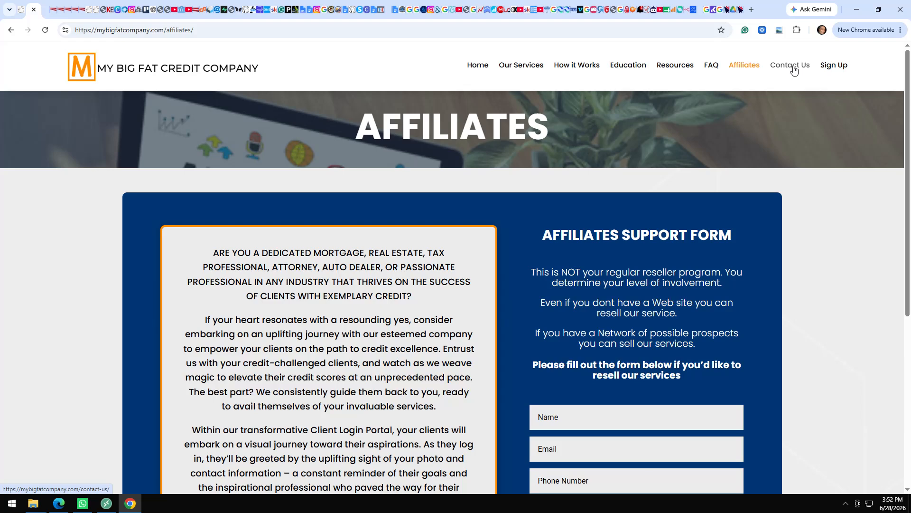
{"action": "left_click", "coordinate": [783, 70]}
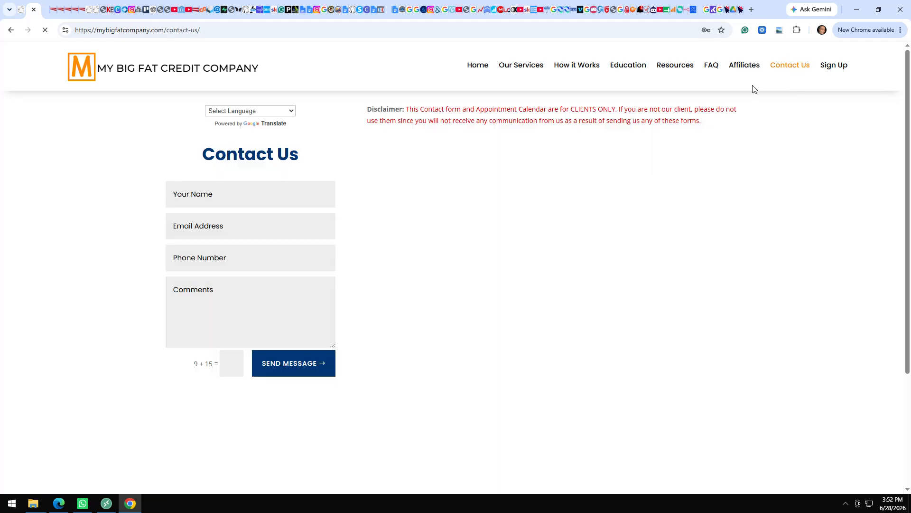
{"action": "left_click", "coordinate": [829, 67]}
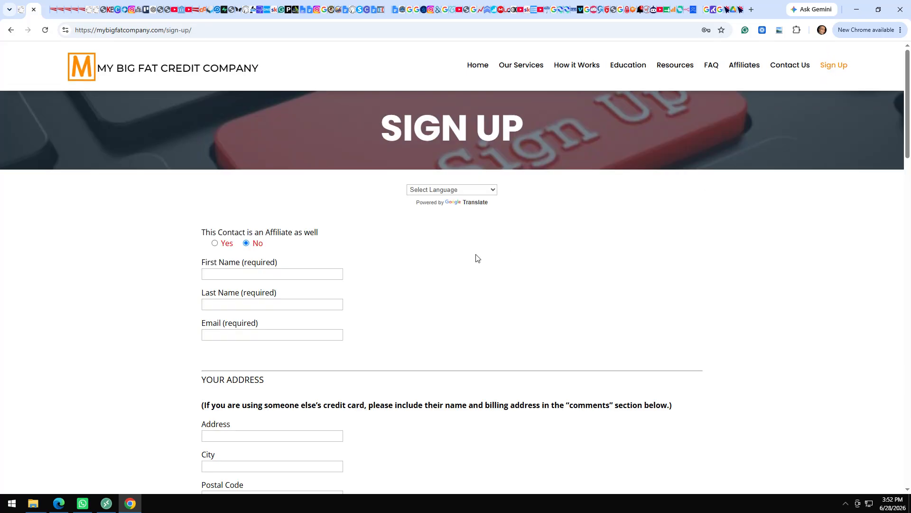
{"action": "left_click", "coordinate": [24, 11]}
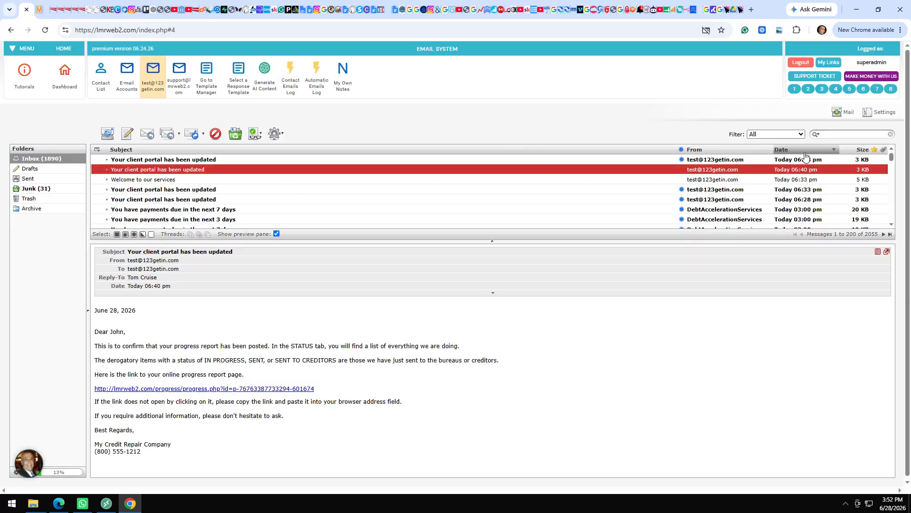
{"action": "left_click", "coordinate": [792, 91]}
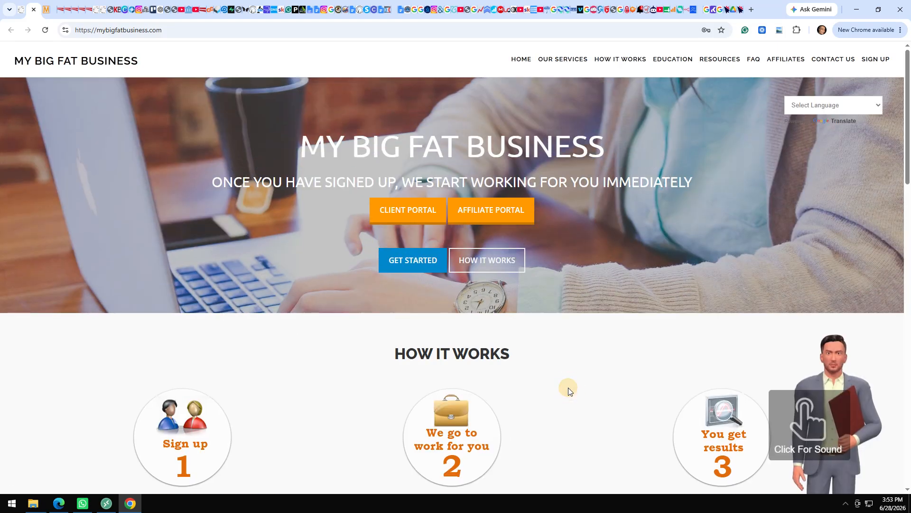
{"action": "scroll", "coordinate": [570, 391], "scroll_direction": "down", "scroll_amount": 20}
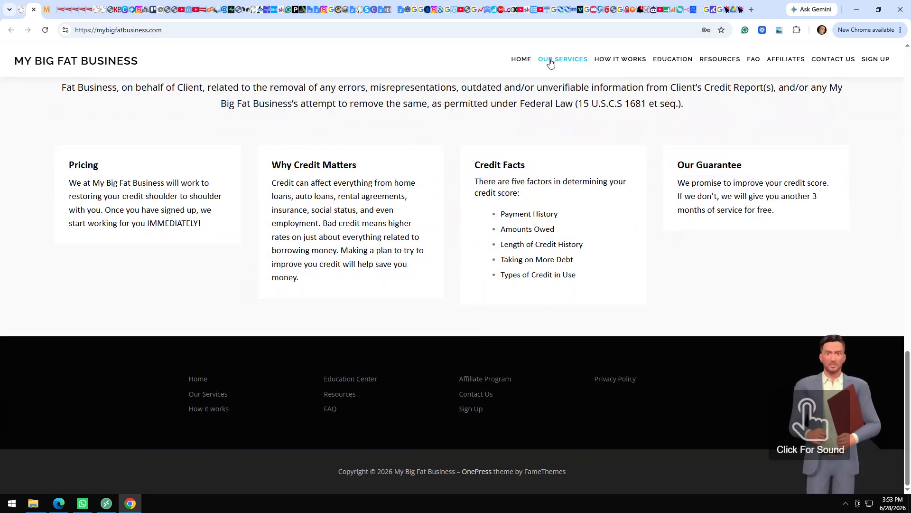
{"action": "left_click", "coordinate": [550, 62]}
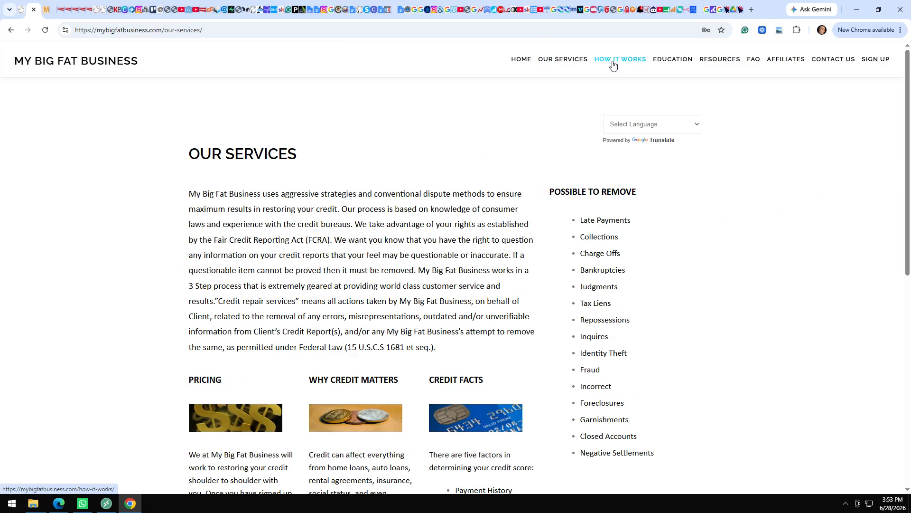
{"action": "left_click", "coordinate": [613, 65]}
{"action": "left_click", "coordinate": [678, 61]}
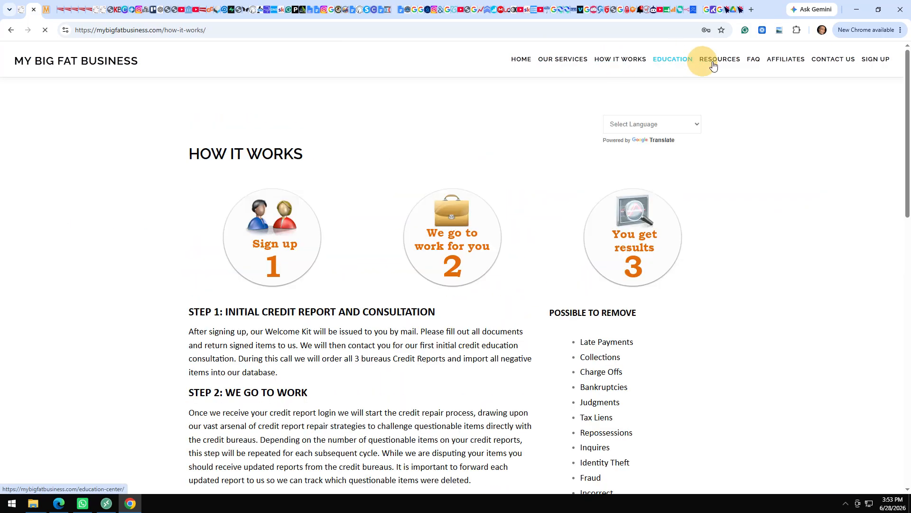
{"action": "left_click", "coordinate": [720, 63]}
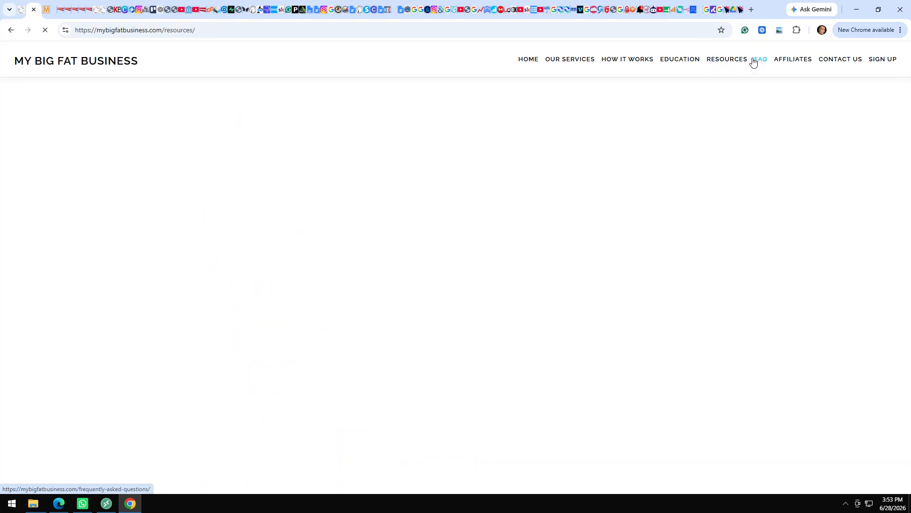
{"action": "left_click", "coordinate": [755, 65]}
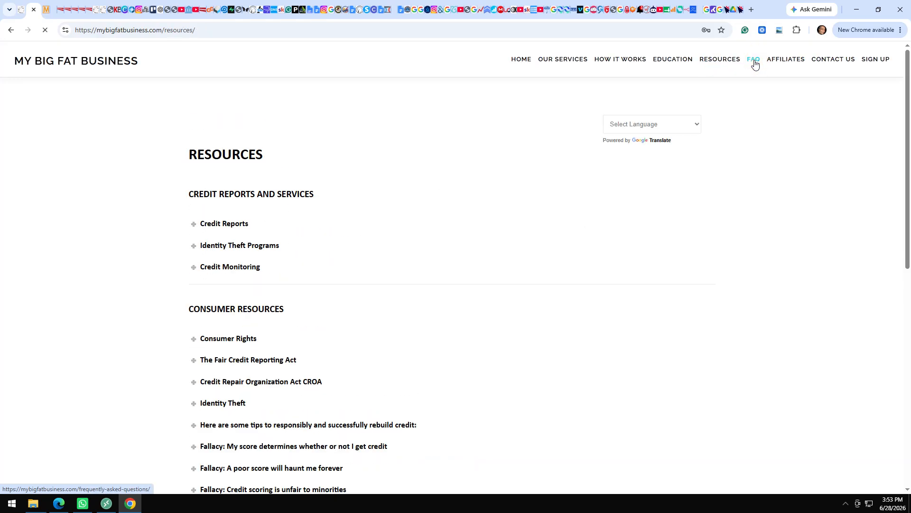
{"action": "left_click", "coordinate": [783, 64]}
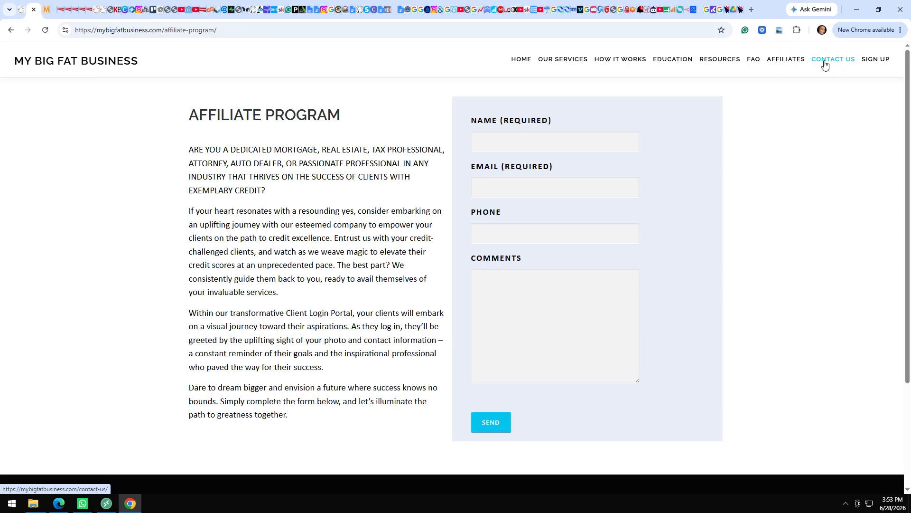
{"action": "left_click", "coordinate": [830, 65]}
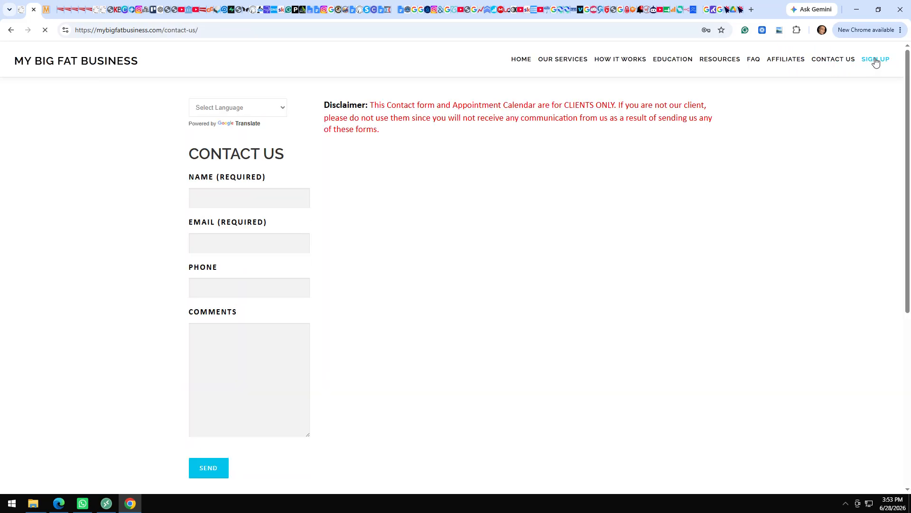
{"action": "left_click", "coordinate": [876, 60]}
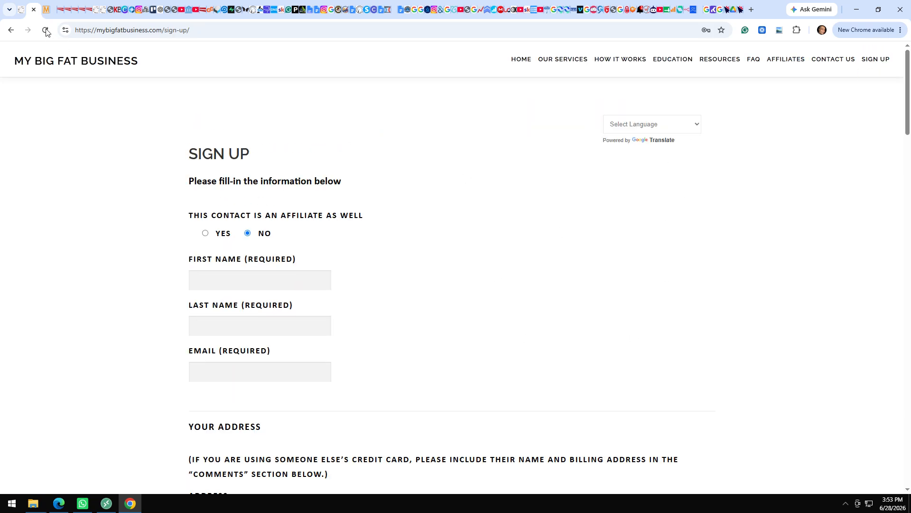
{"action": "left_click", "coordinate": [23, 10]}
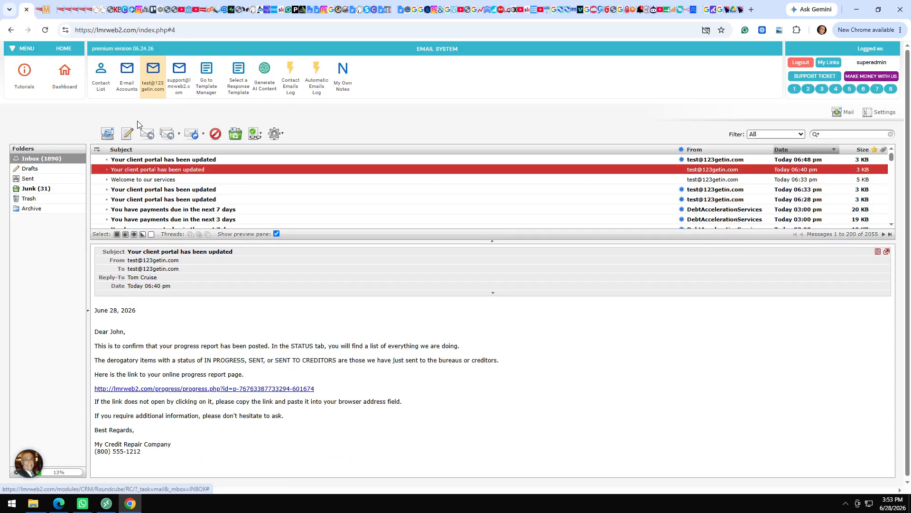
{"action": "left_click", "coordinate": [144, 83]}
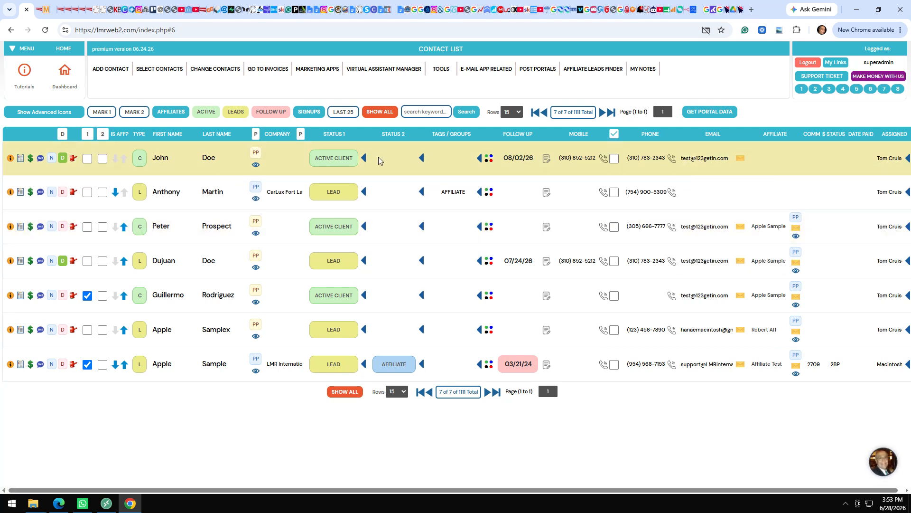
Inspect the first contact's Status 1 and 2 choices unchanged, then show the second contact's AFFILIATE tag as a blue badge.
{"action": "left_click", "coordinate": [326, 158]}
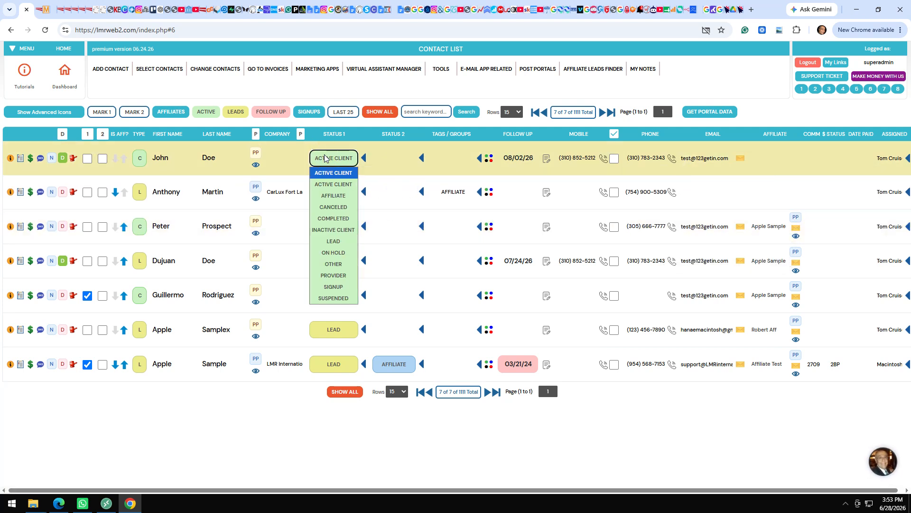
{"action": "left_click", "coordinate": [392, 158]}
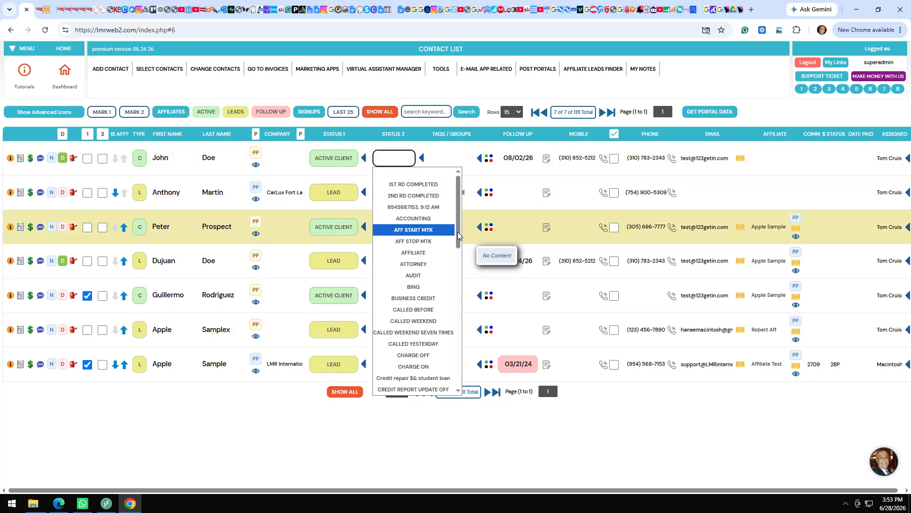
{"action": "left_click_drag", "start_coordinate": [458, 236], "coordinate": [457, 187]}
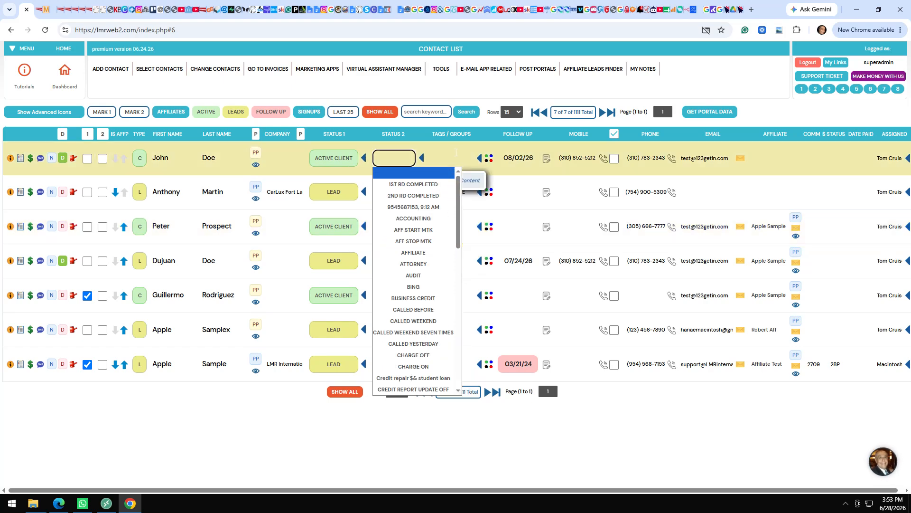
{"action": "left_click", "coordinate": [453, 158]}
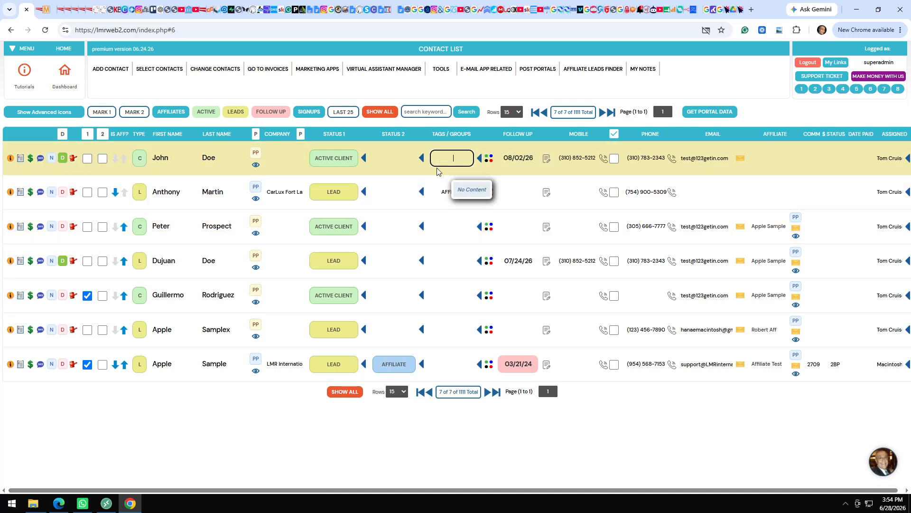
{"action": "left_click", "coordinate": [489, 193]}
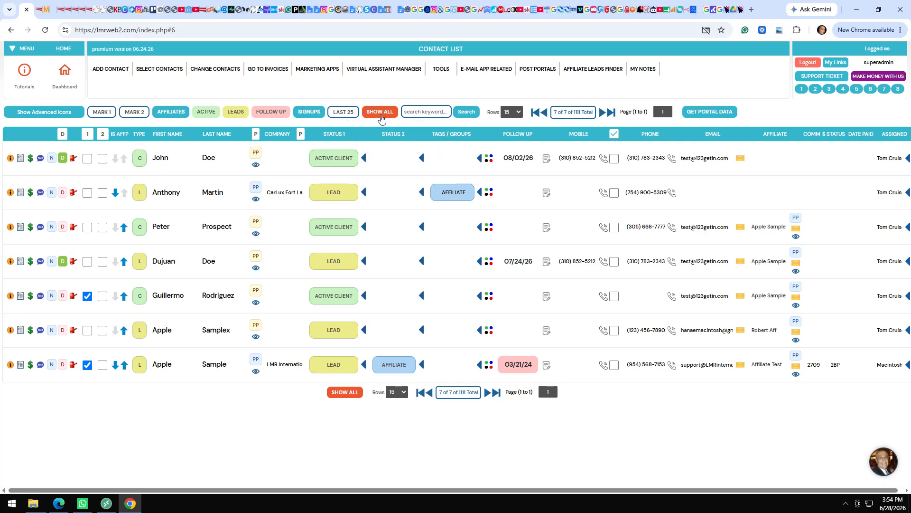
{"action": "left_click", "coordinate": [168, 70]}
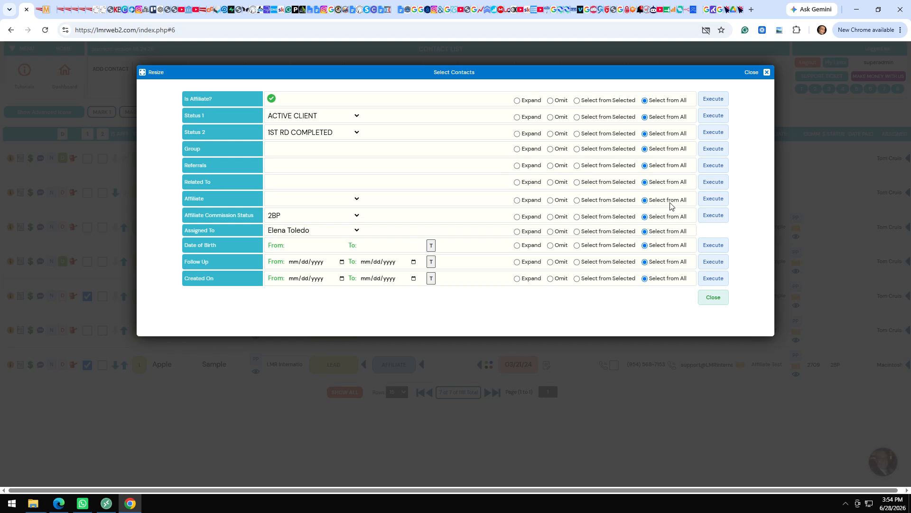
{"action": "left_click", "coordinate": [758, 71]}
{"action": "mouse_move", "coordinate": [224, 76]}
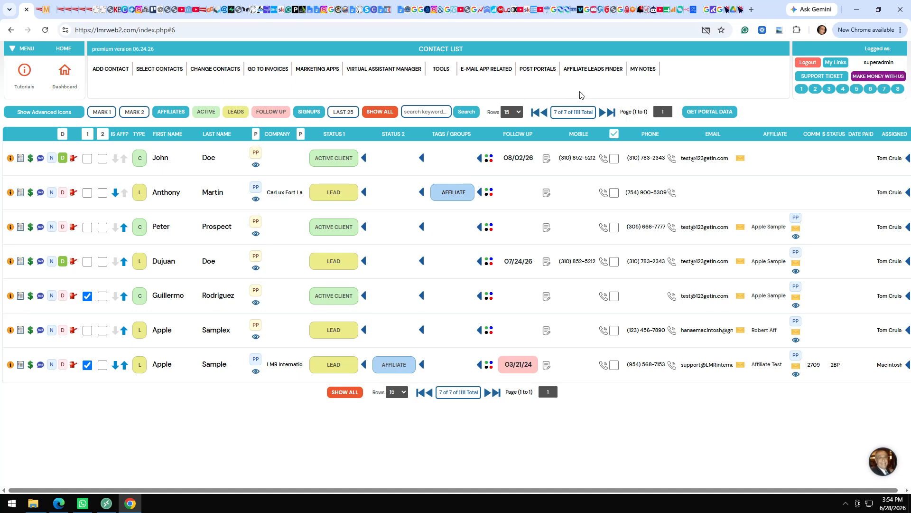
{"action": "left_click", "coordinate": [333, 75]}
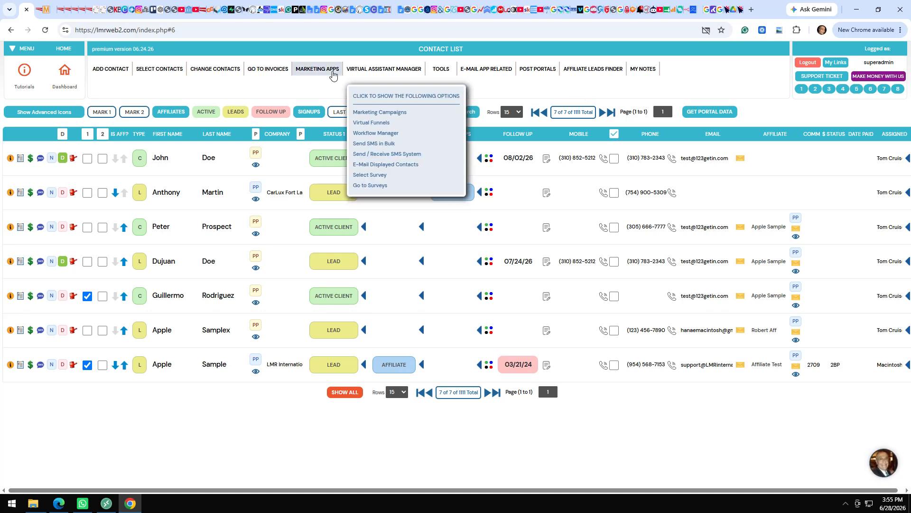
{"action": "left_click", "coordinate": [333, 75]}
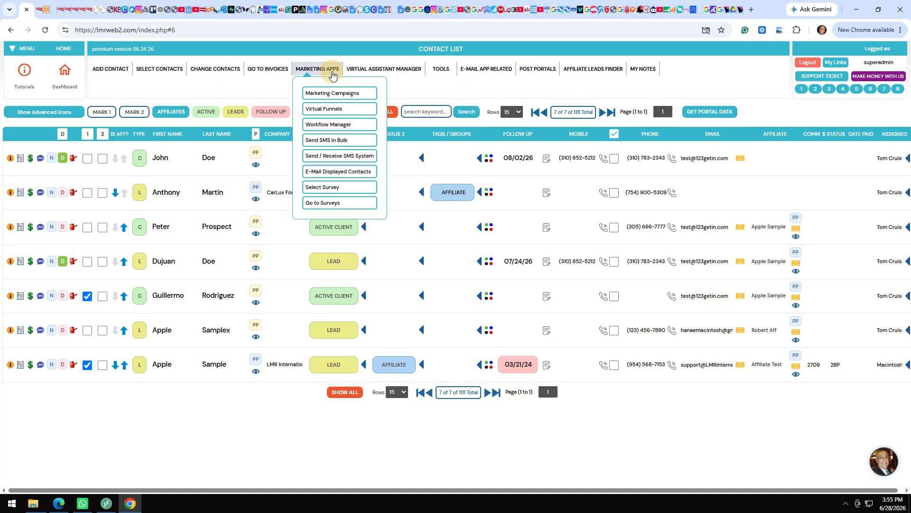
{"action": "left_click", "coordinate": [430, 87]}
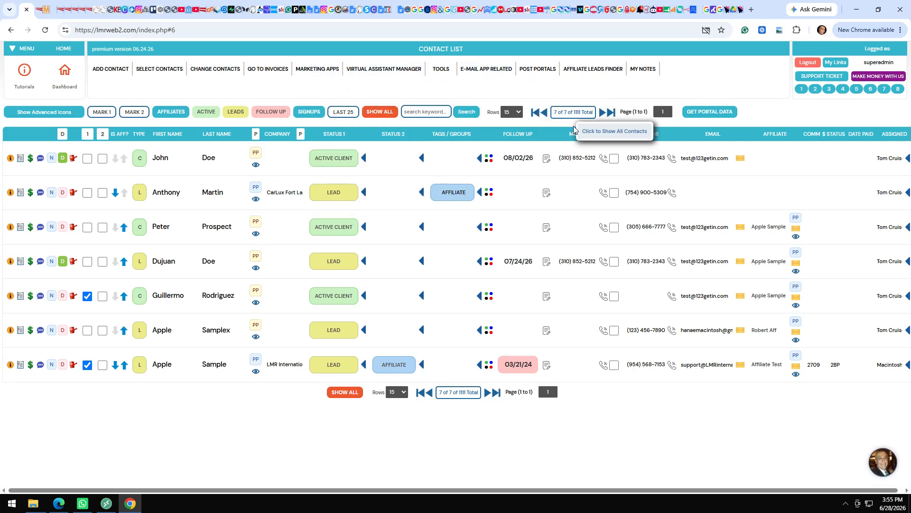
{"action": "left_click", "coordinate": [489, 84]}
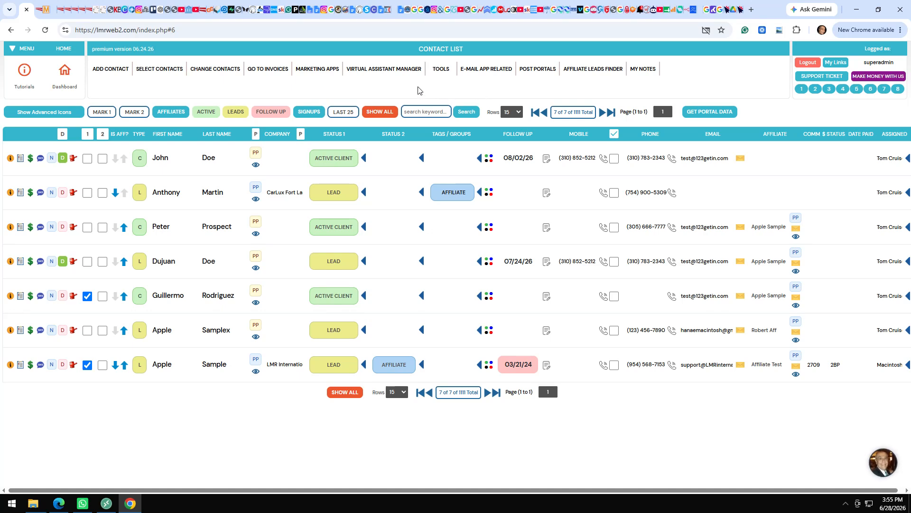
{"action": "mouse_move", "coordinate": [387, 76]}
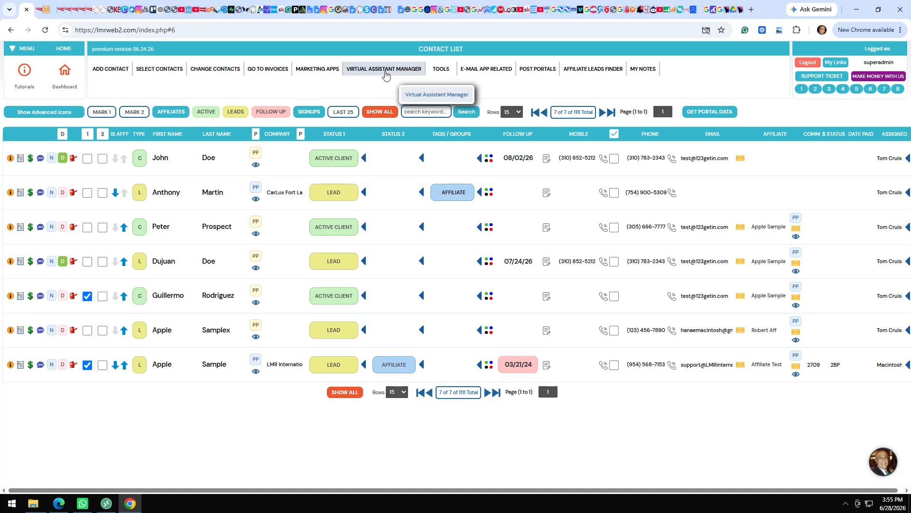